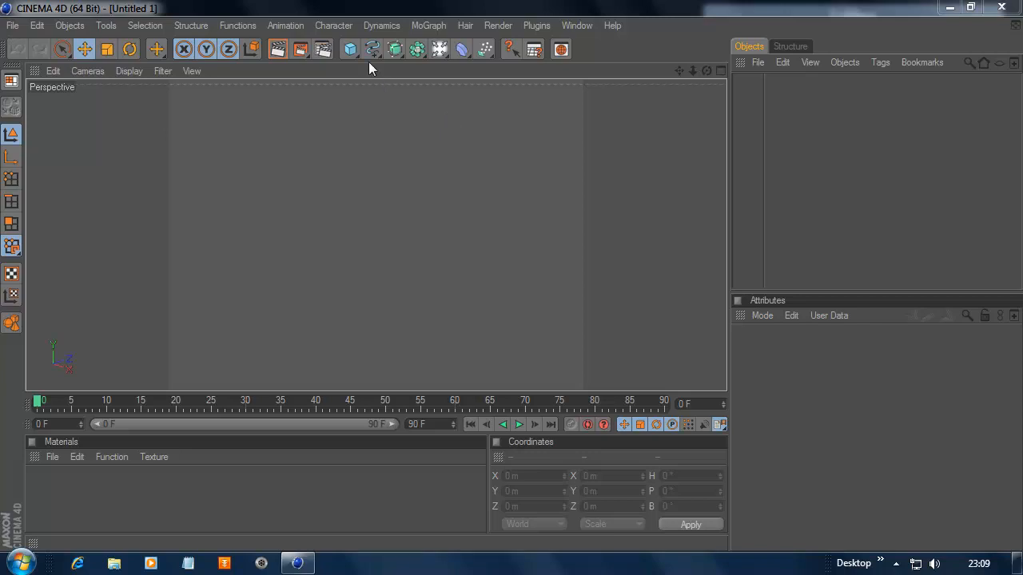
Step: Create a cylinder with a height of 393 m and 81 height segments
drag(350, 49, 631, 68)
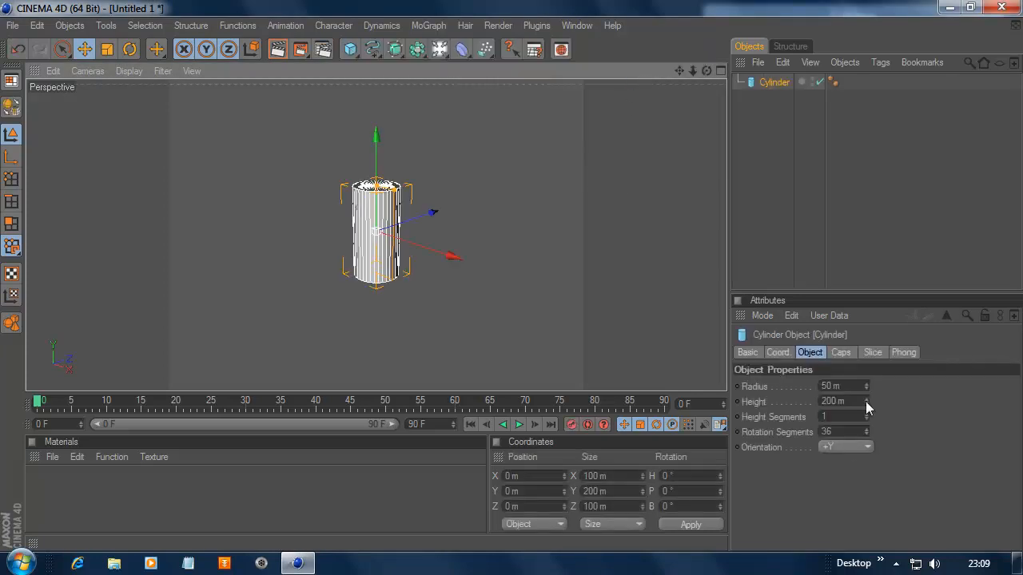
drag(866, 402, 866, 405)
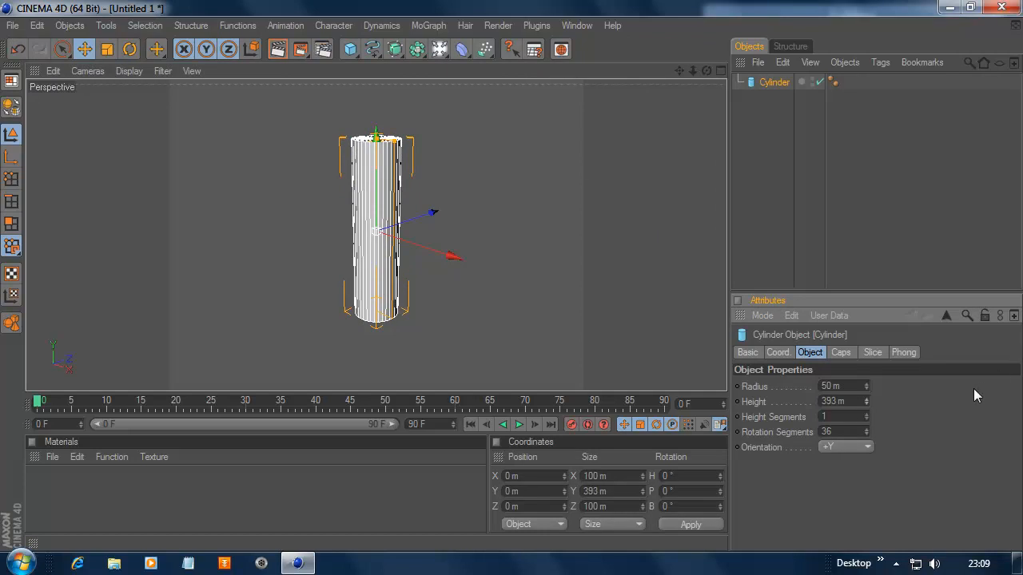
drag(867, 419, 866, 413)
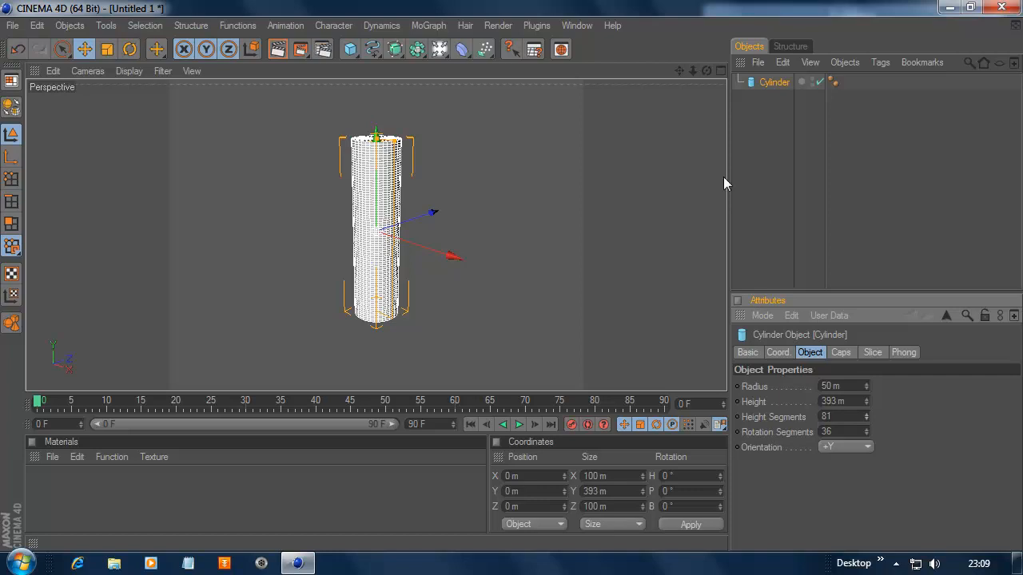
Step: Add a Bend deformer and make it a child of the cylinder
drag(701, 70, 701, 87)
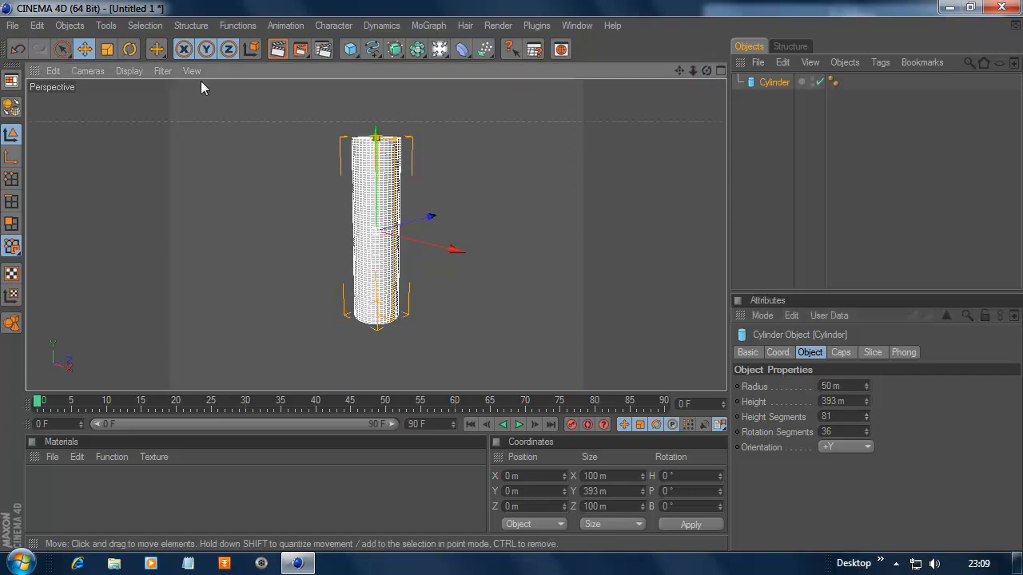
click(70, 25)
mouse_move(104, 246)
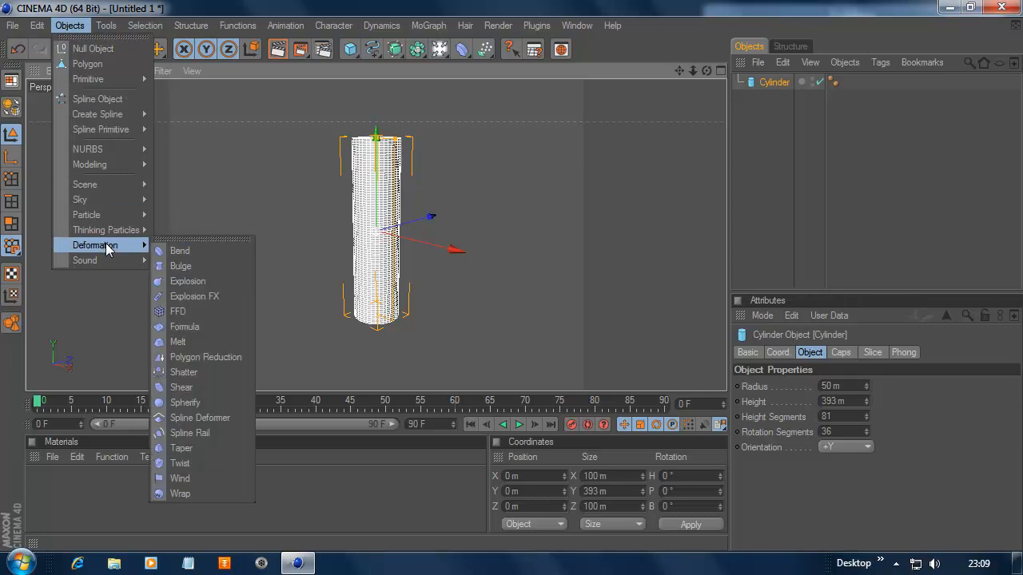
click(205, 249)
mouse_move(772, 83)
mouse_down()
mouse_move(773, 106)
mouse_move(771, 98)
mouse_up()
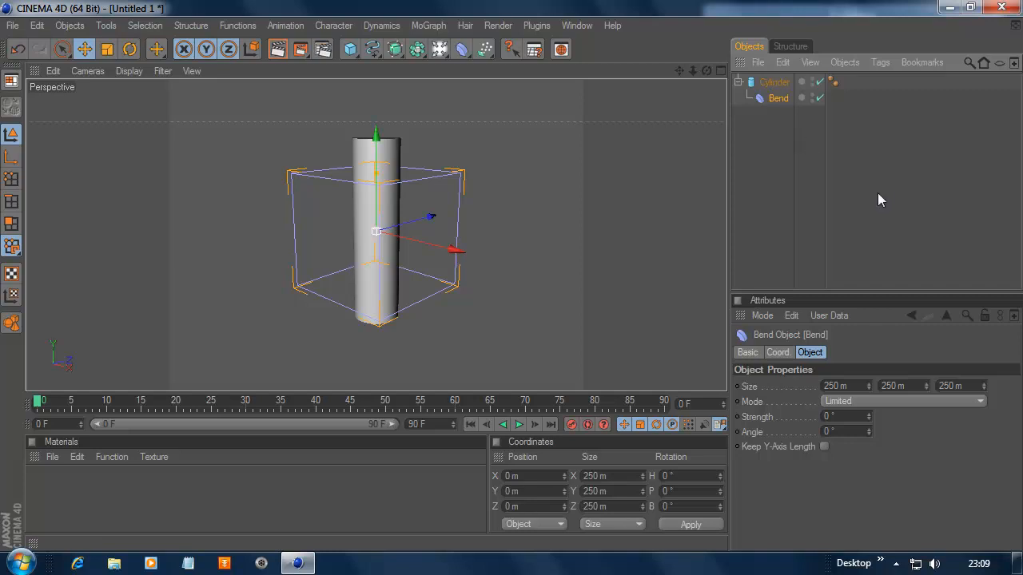
Step: Enable Keep Y-Axis Length on the Bend deformer, with its mode set to Limited
click(824, 448)
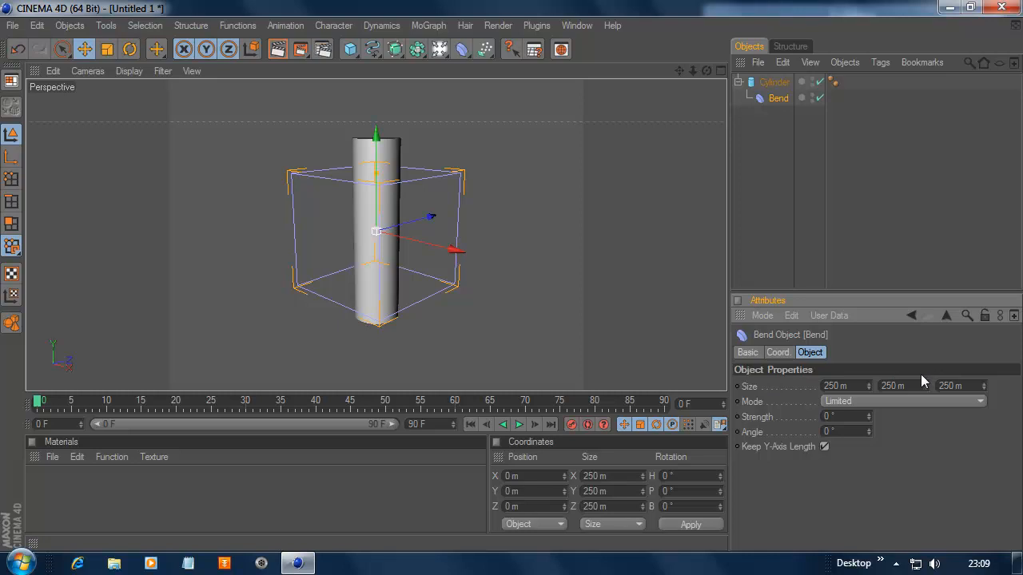
click(856, 401)
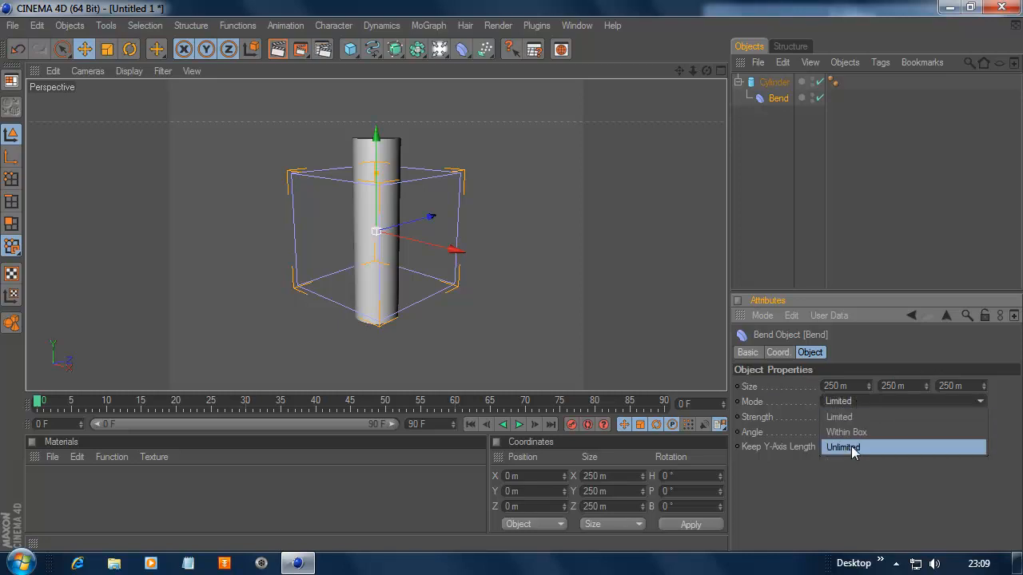
click(852, 415)
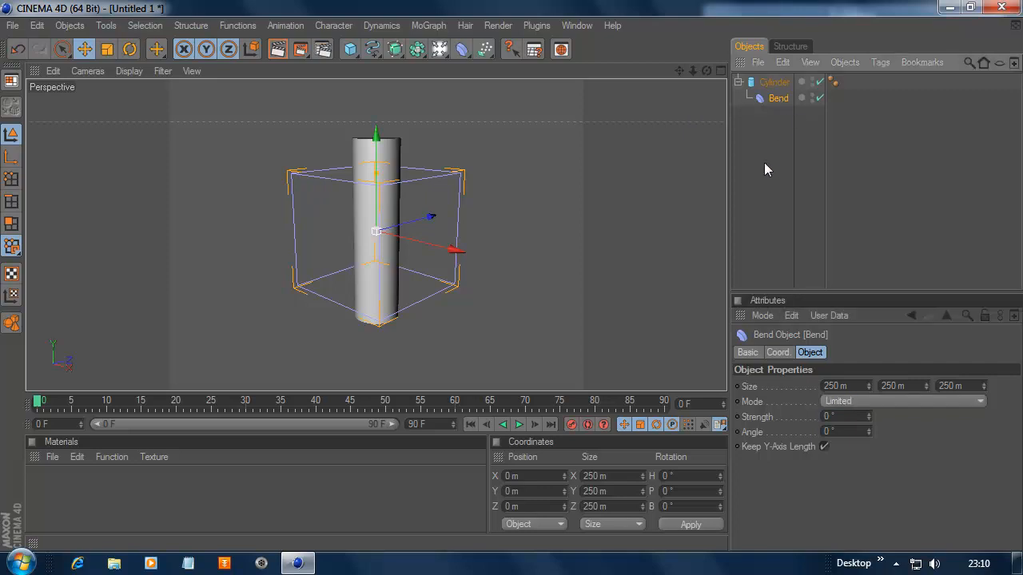
Step: Try out the Bend deformer's strength in Limited and Unlimited modes, ending at 51° in Limited mode
drag(866, 416, 867, 394)
click(859, 400)
click(857, 447)
mouse_move(871, 415)
mouse_down()
mouse_move(870, 398)
mouse_move(867, 423)
mouse_move(867, 411)
mouse_up()
click(865, 403)
click(861, 416)
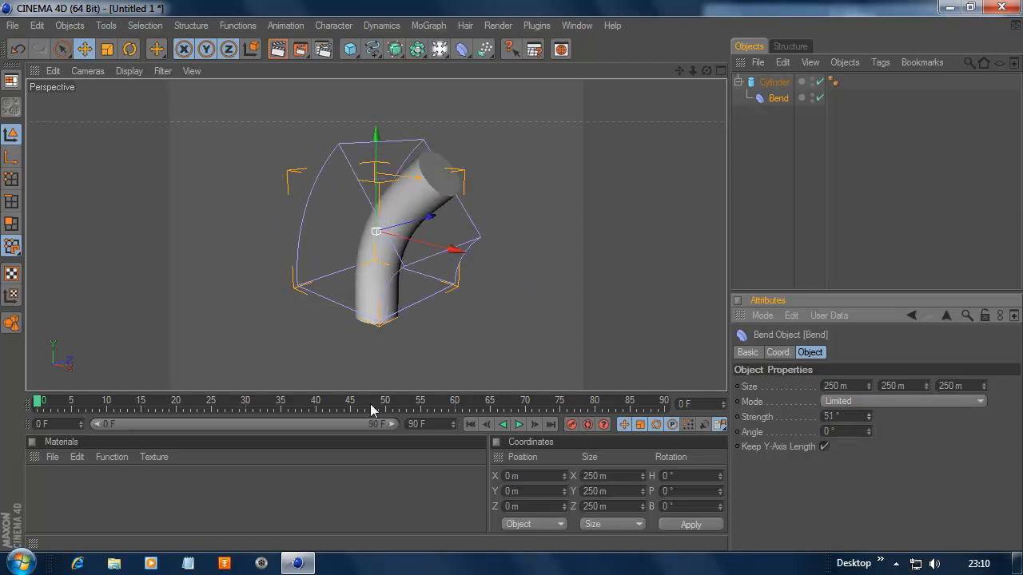
Step: Set the end of the animation timeline to 200 frames
drag(434, 425, 393, 415)
text(200)
key(Return)
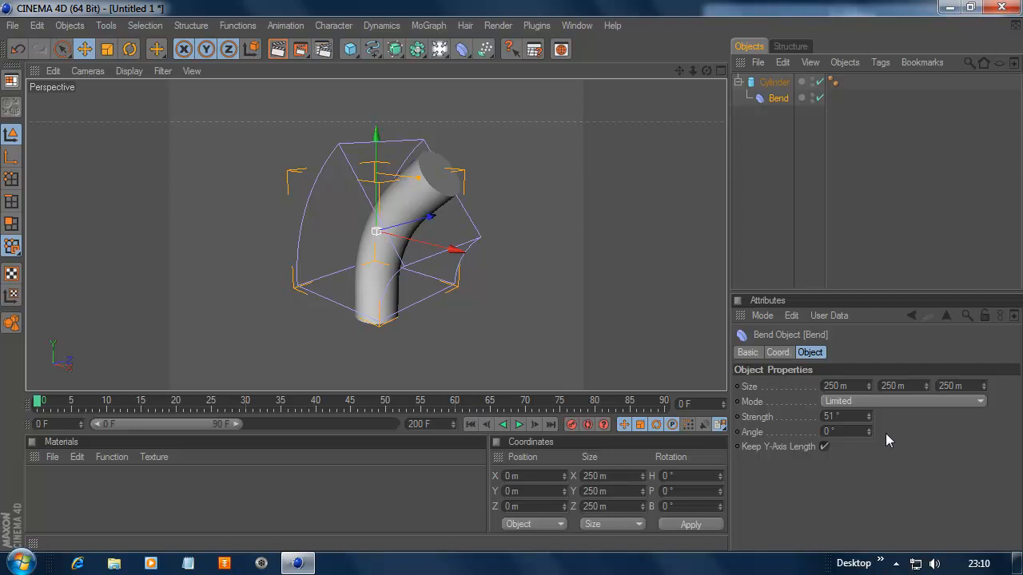
Step: Set the Bend strength to 0° and add a keyframe for it at frame 0
mouse_move(867, 416)
mouse_down()
mouse_move(867, 404)
mouse_move(867, 440)
mouse_move(867, 416)
mouse_up()
right_click(767, 416)
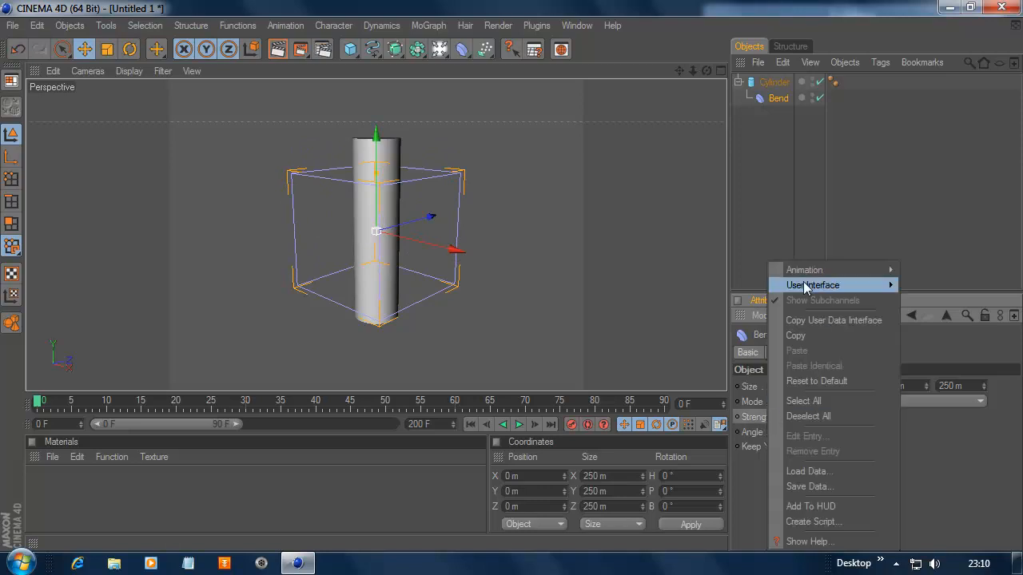
mouse_move(797, 269)
click(927, 270)
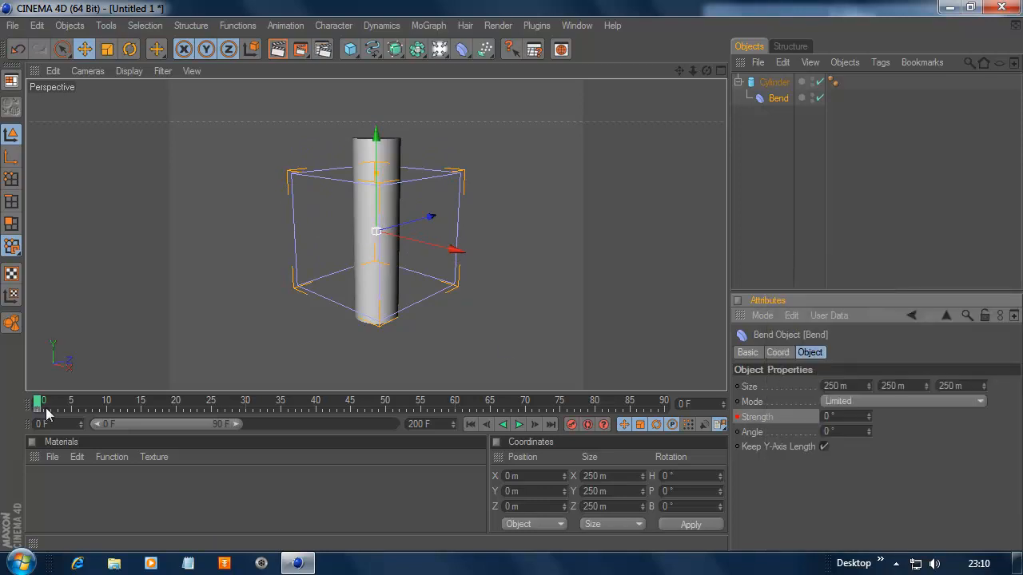
Step: Extend the visible timeline range to frame 200 and keyframe the Bend strength at 100° on frame 38
drag(45, 405, 303, 402)
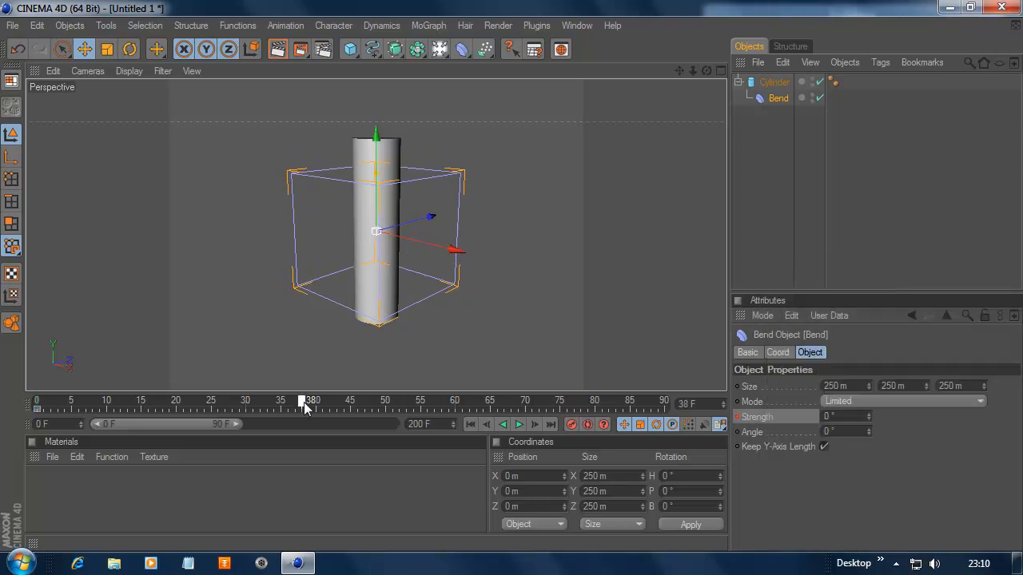
drag(237, 421, 474, 422)
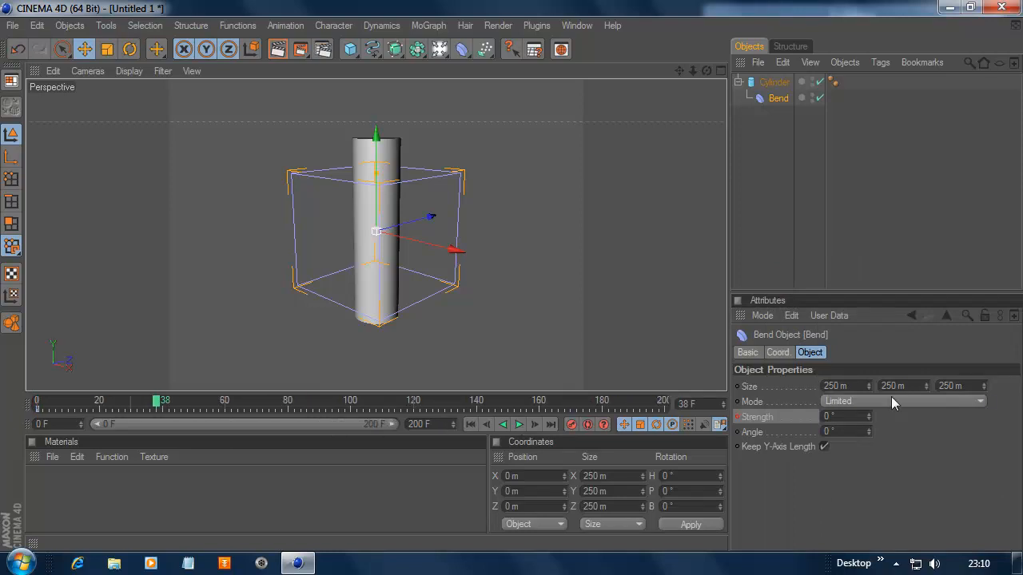
drag(869, 416, 869, 336)
right_click(782, 423)
mouse_move(811, 270)
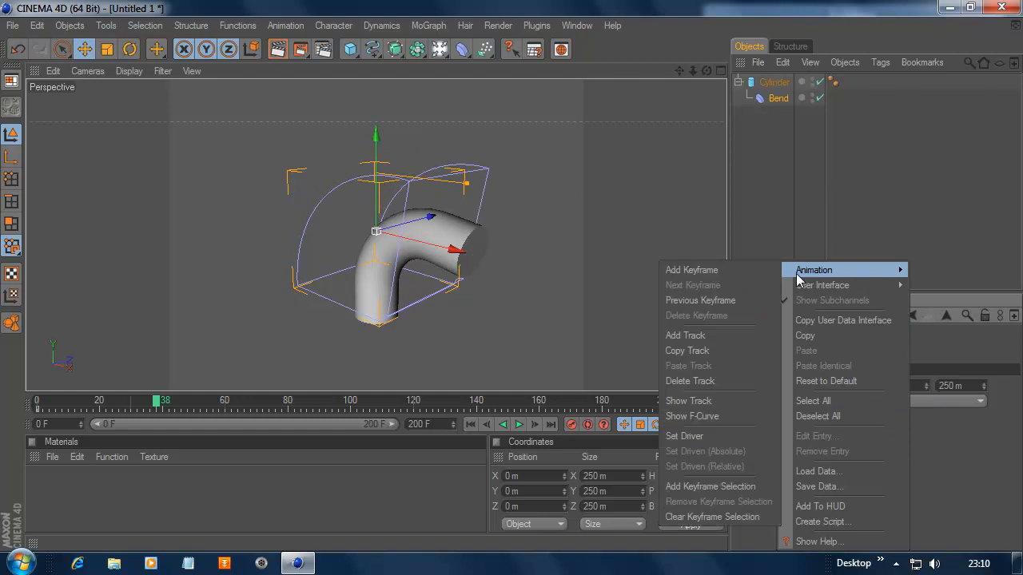
click(735, 273)
Step: Set the Bend strength to -89° at frame 104 and add a keyframe for it
click(160, 399)
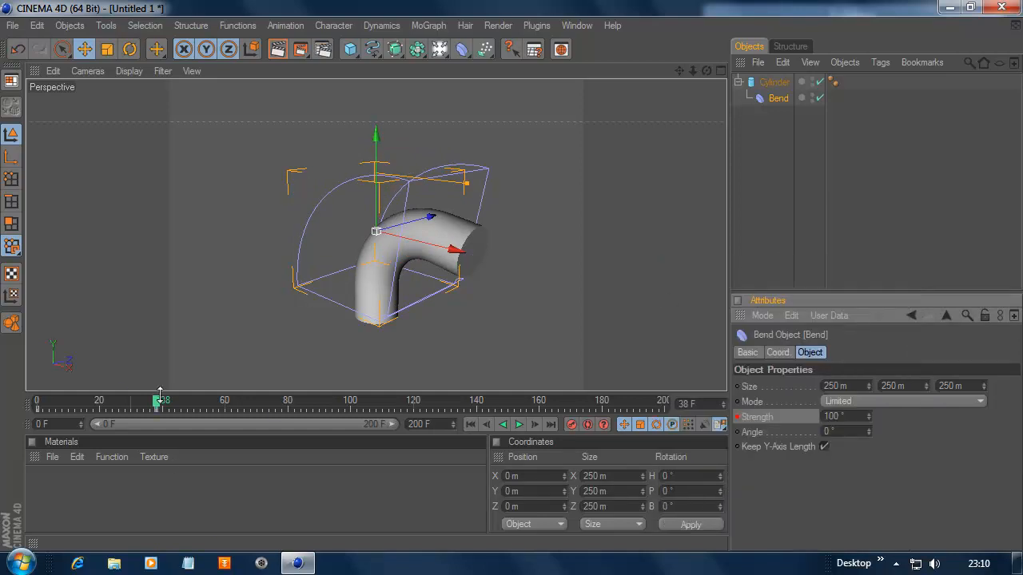
drag(159, 399, 362, 400)
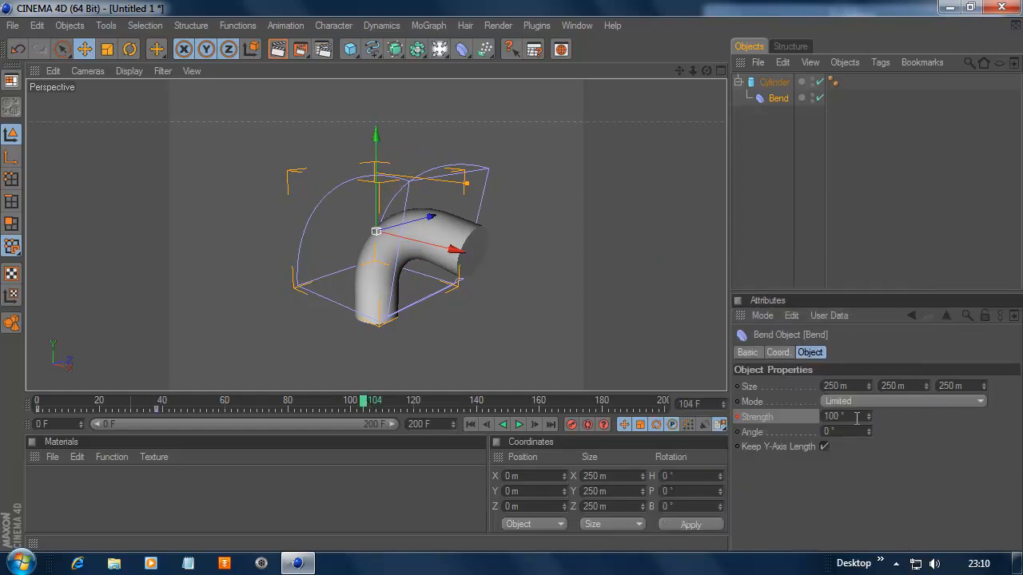
drag(871, 416, 847, 417)
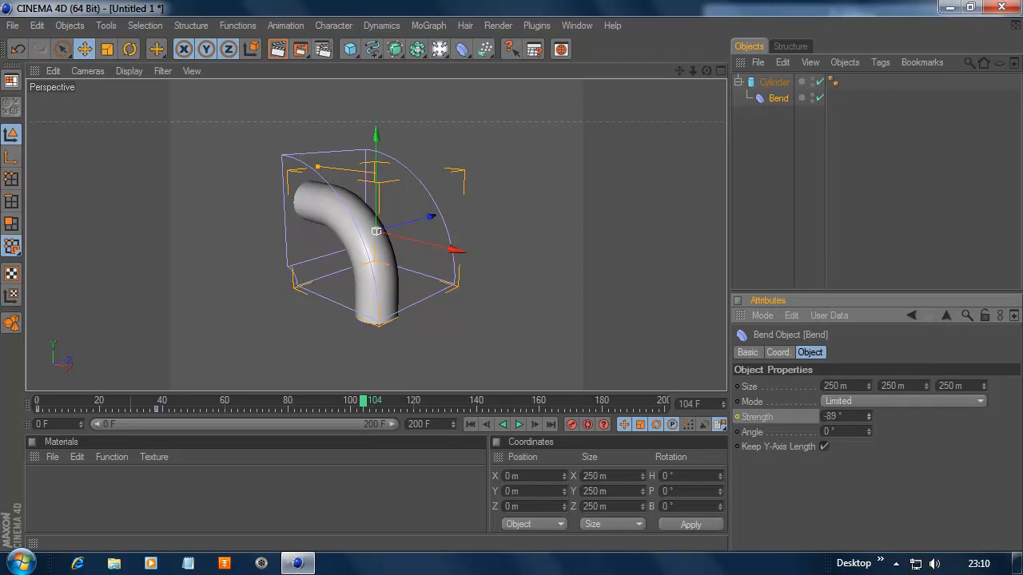
right_click(763, 418)
mouse_move(810, 272)
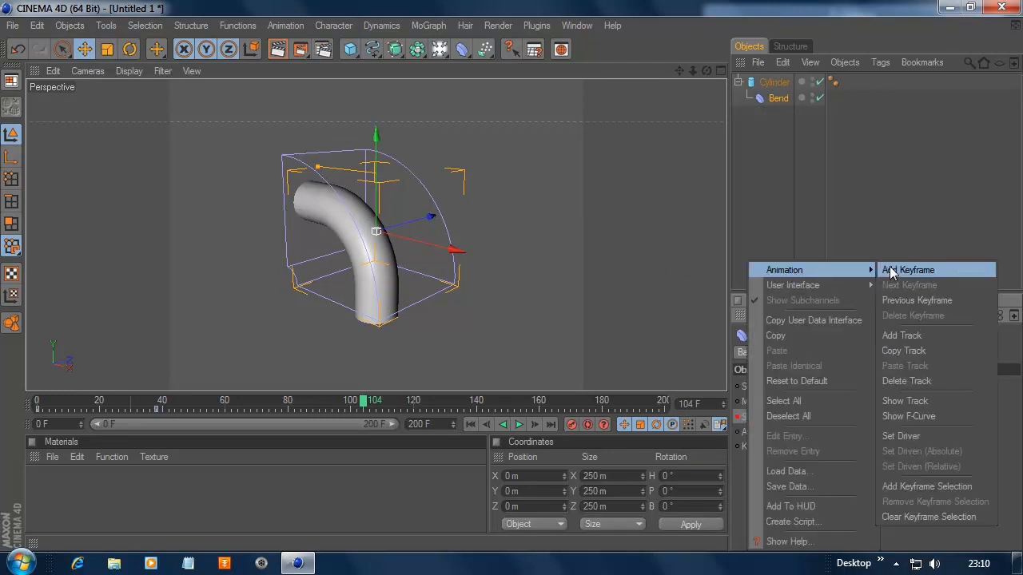
click(892, 272)
Step: Set the Bend strength to 95° at frame 151 and add a keyframe for it
drag(367, 404, 511, 404)
drag(868, 416, 868, 367)
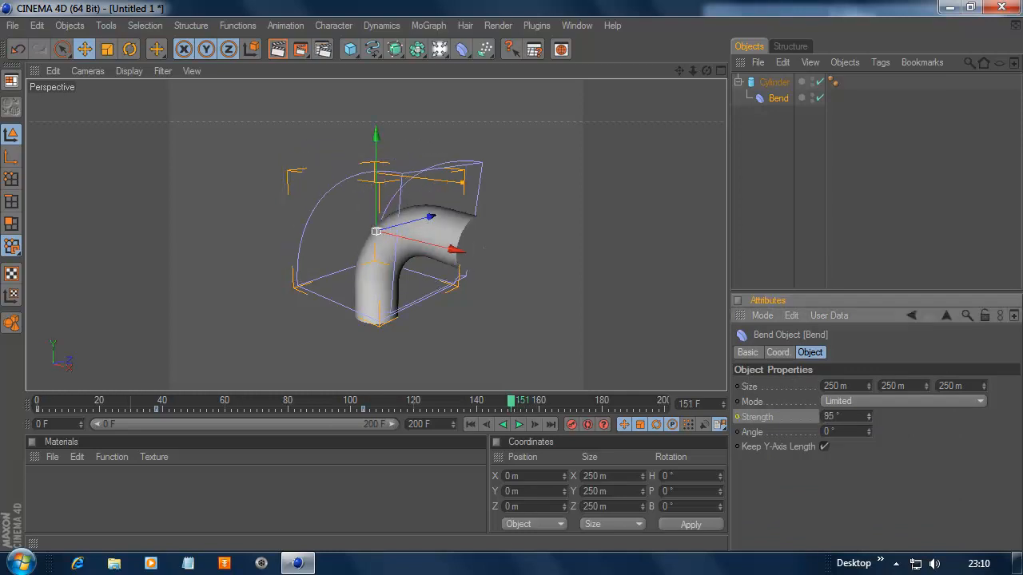
right_click(760, 420)
mouse_move(780, 276)
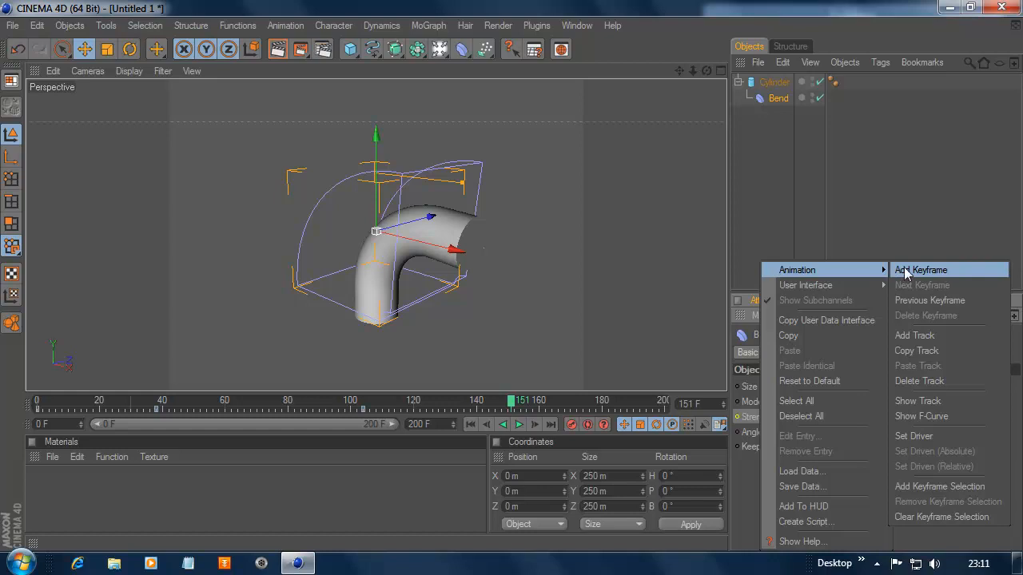
click(907, 272)
Step: Set the Bend strength to -103° at frame 200 and add a keyframe for it
drag(521, 404, 675, 398)
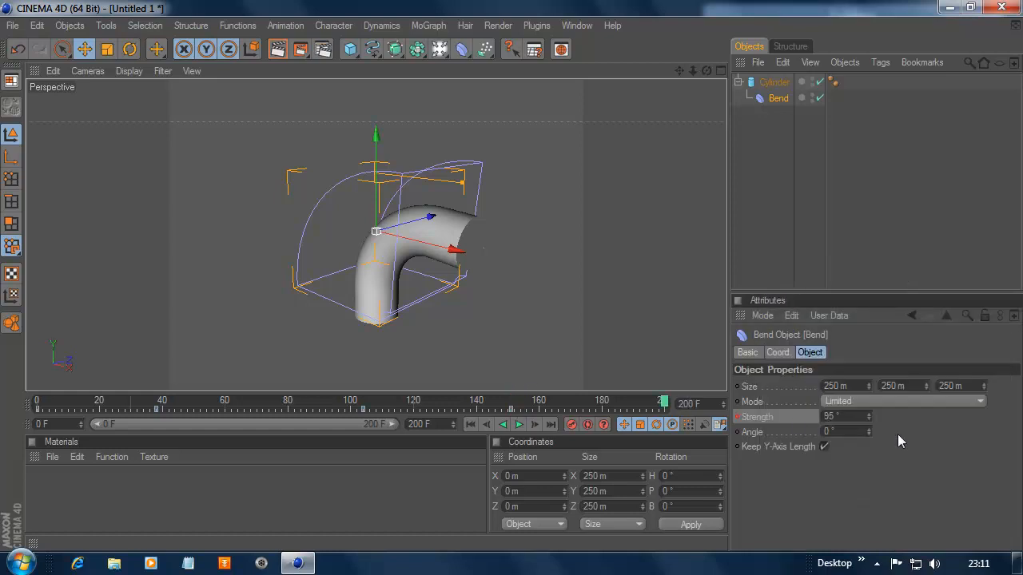
drag(870, 417, 870, 422)
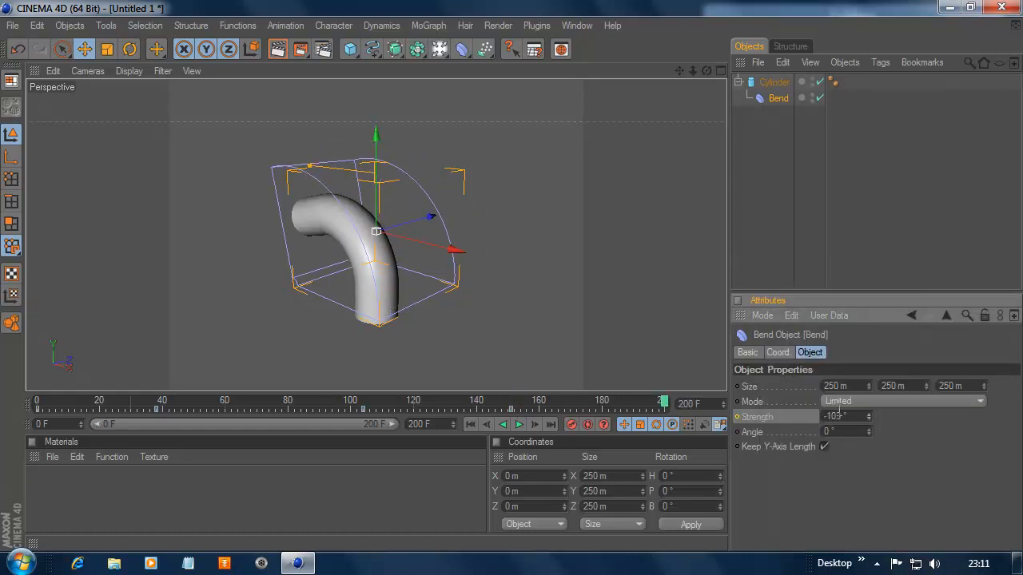
right_click(766, 419)
mouse_move(823, 270)
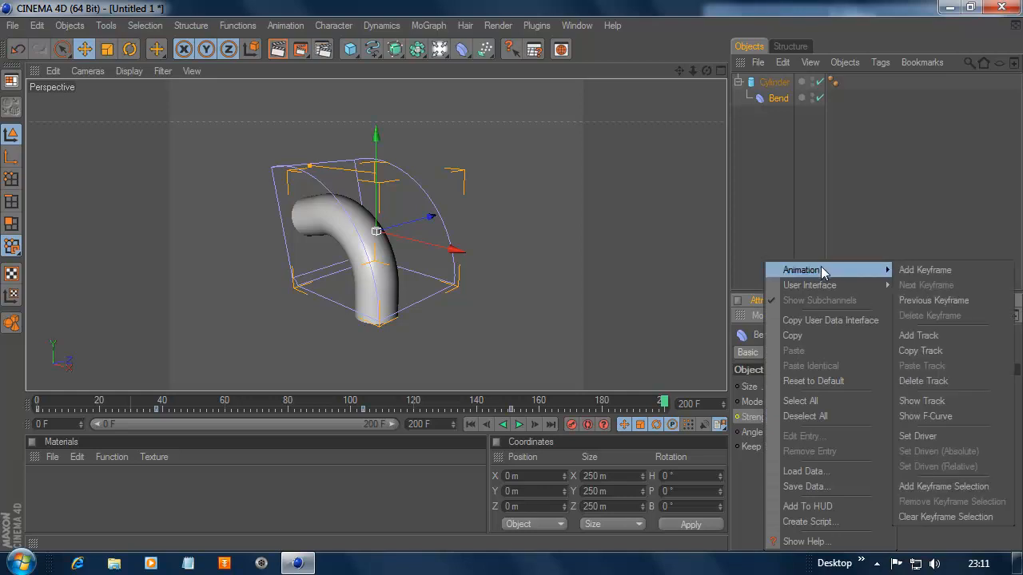
click(919, 270)
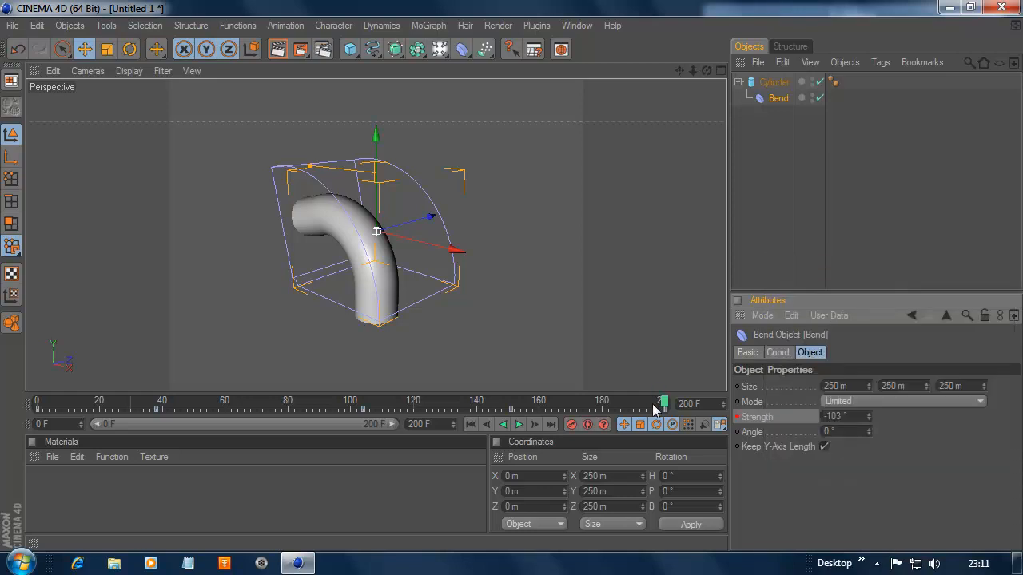
Step: Return to the start of the timeline and keyframe the Bend angle at 0° on frame 0
click(470, 424)
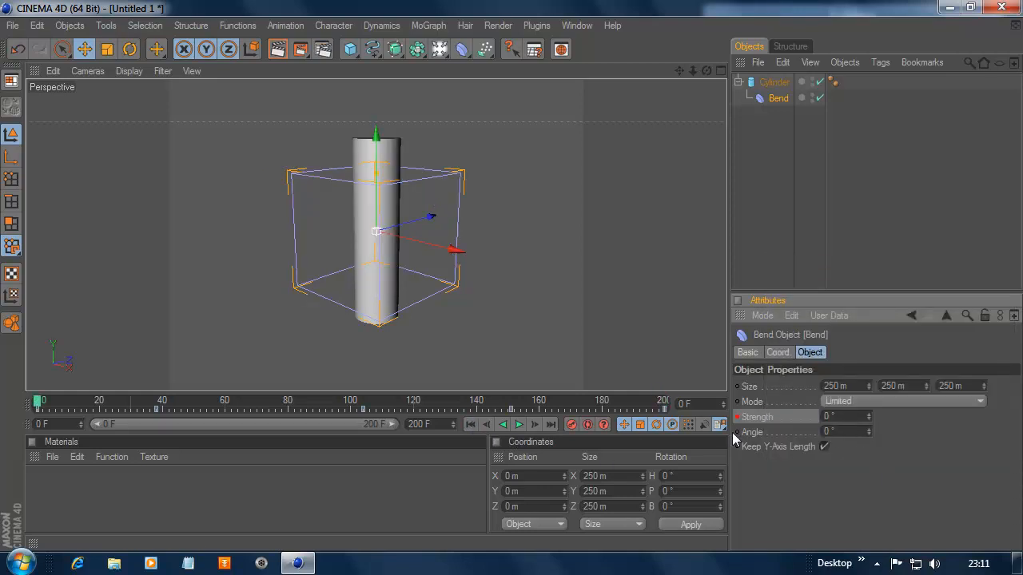
right_click(760, 432)
mouse_move(806, 277)
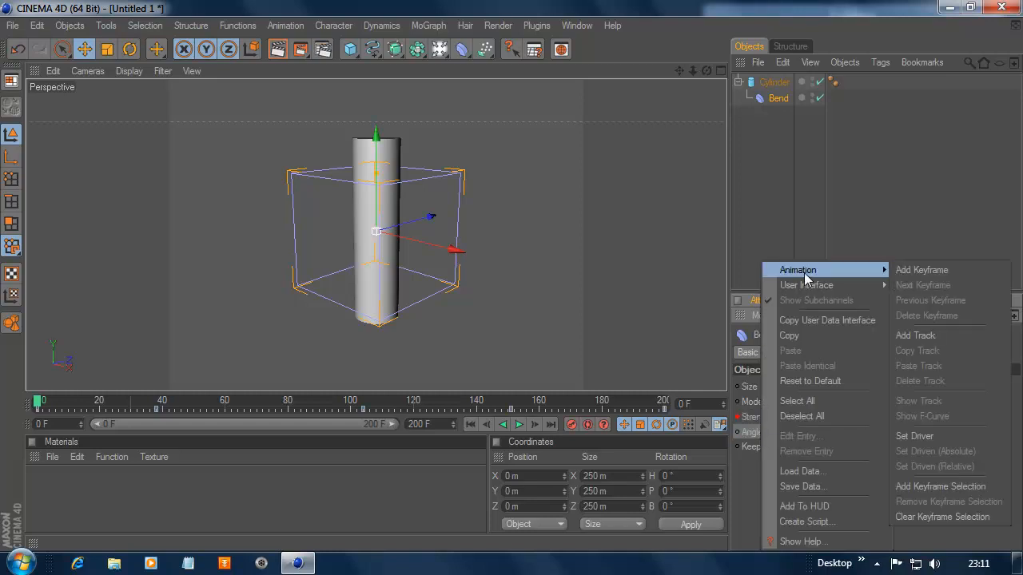
click(900, 272)
Step: Play the animation to frame 40, set the Bend angle to 70°, and add a keyframe for it
click(520, 424)
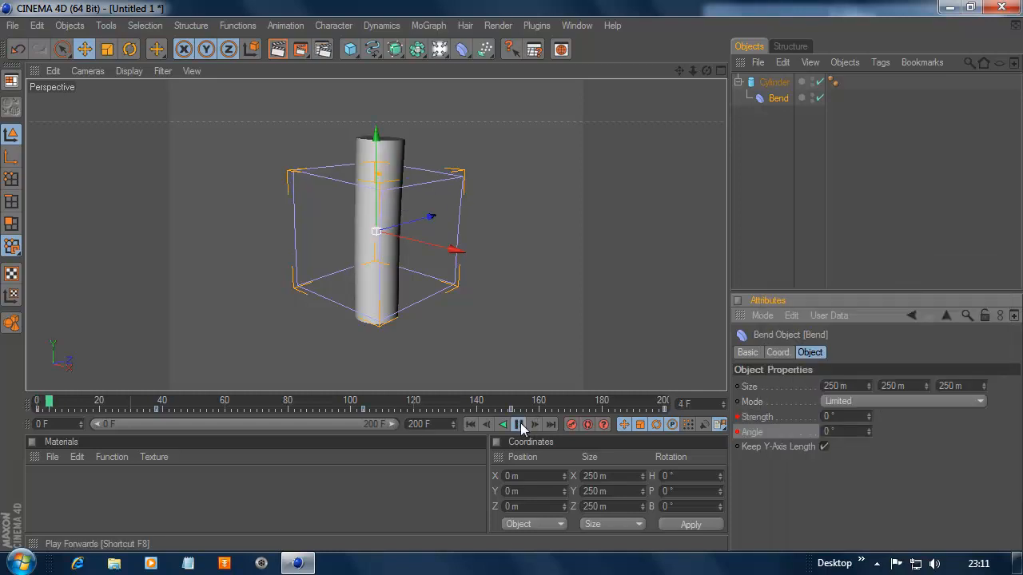
click(519, 424)
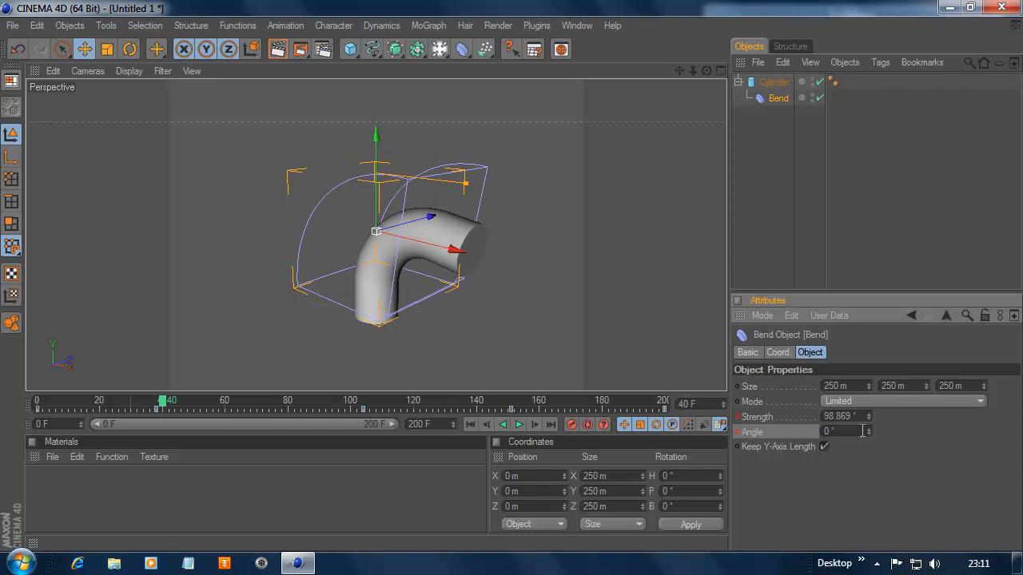
drag(869, 431, 869, 396)
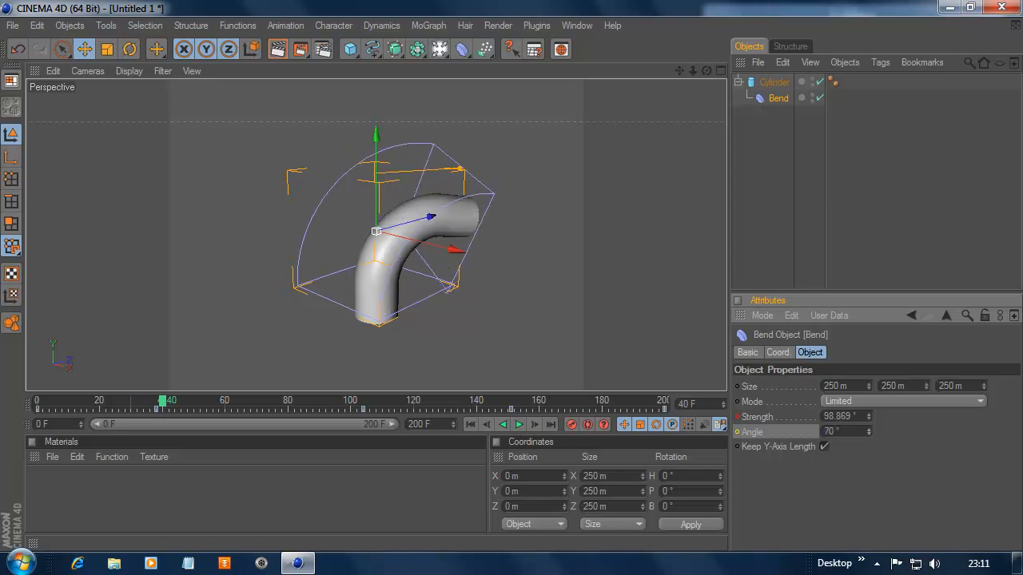
right_click(737, 432)
mouse_move(799, 270)
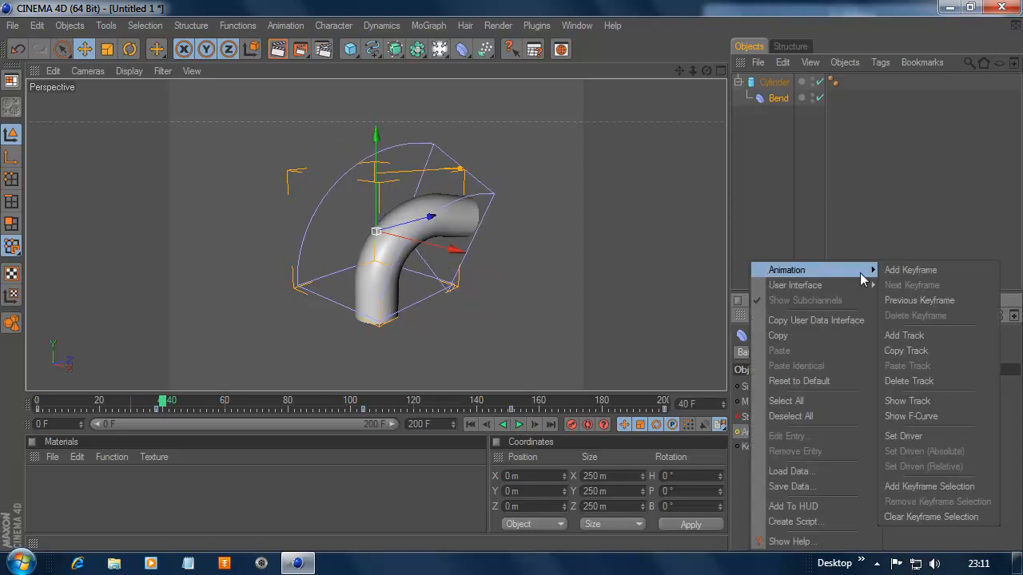
click(905, 270)
Step: Play the animation to frame 108, set the Bend angle to 125°, and add a keyframe for it
click(518, 425)
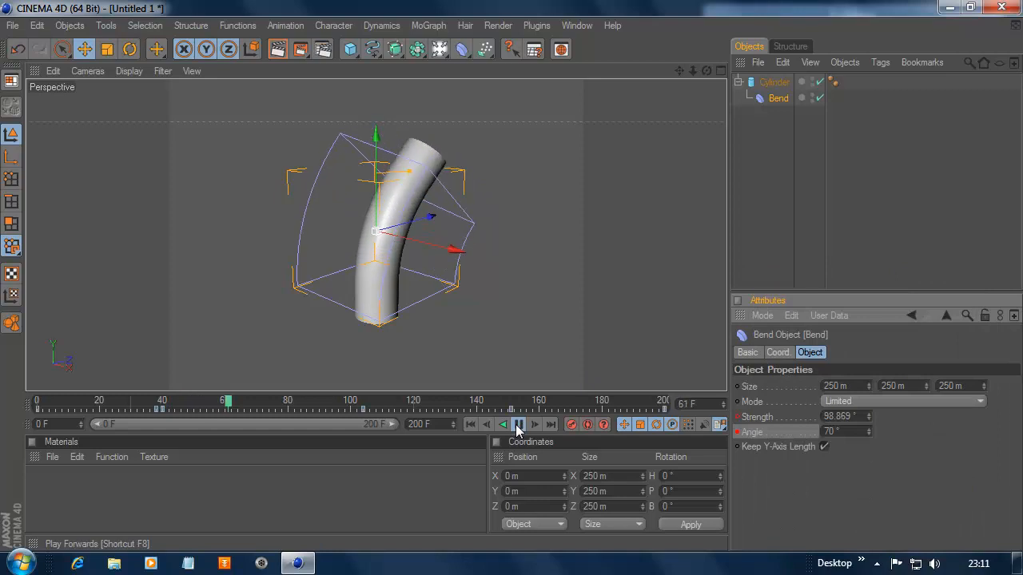
click(518, 426)
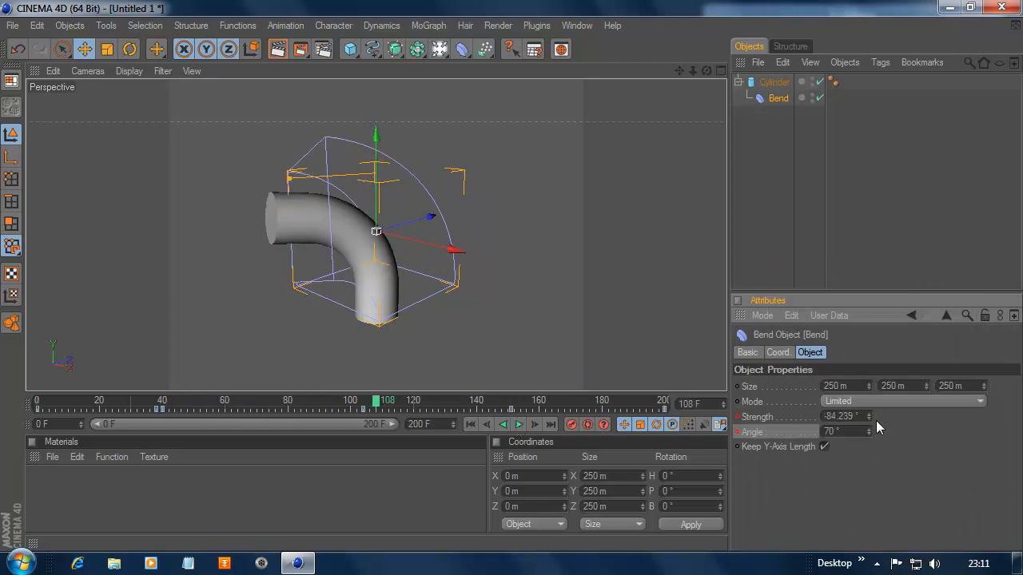
drag(868, 432, 868, 399)
right_click(787, 442)
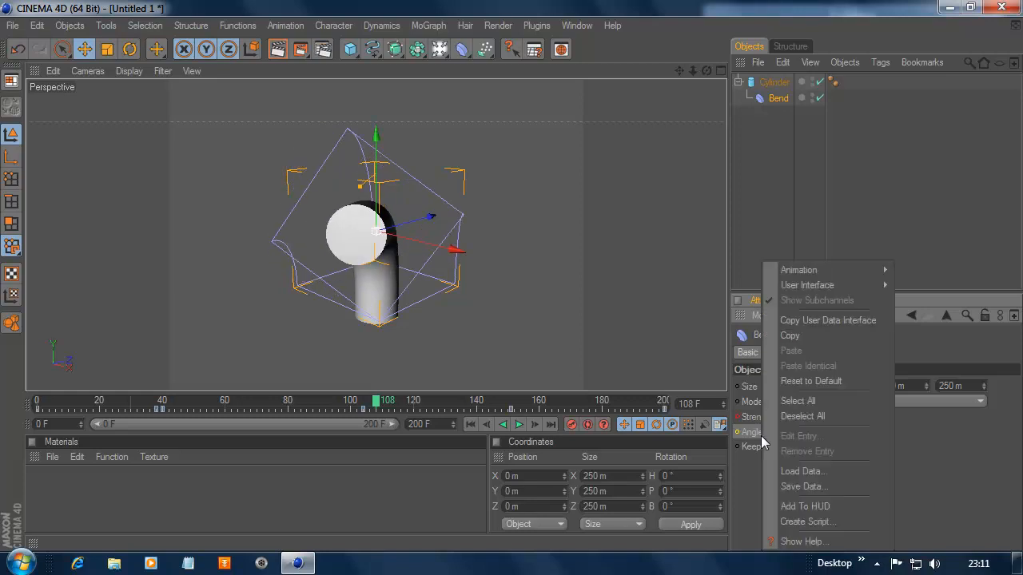
mouse_move(799, 270)
click(903, 270)
Step: Play the animation to frame 157, set the Bend angle to 189°, and add a keyframe for it
click(519, 425)
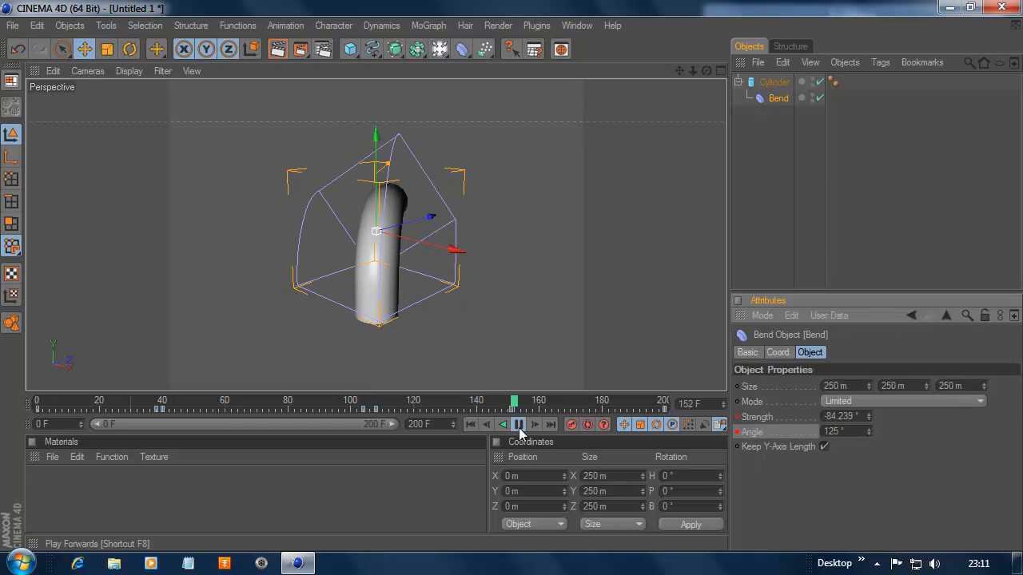
click(519, 424)
drag(869, 432, 855, 430)
right_click(775, 433)
mouse_move(783, 270)
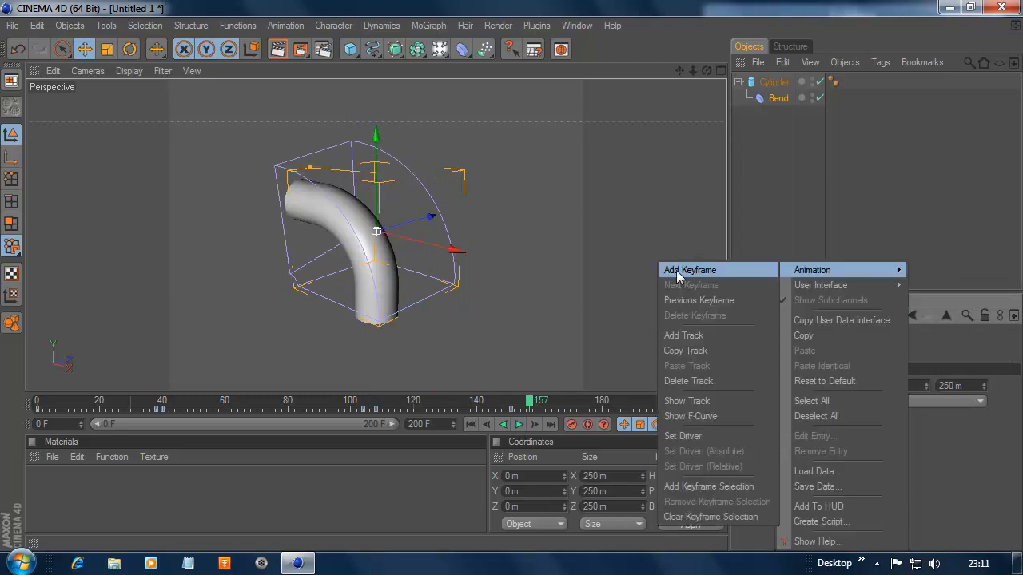
click(692, 271)
Step: Play the animation to check the keyframed bending and return to frame 0
click(518, 424)
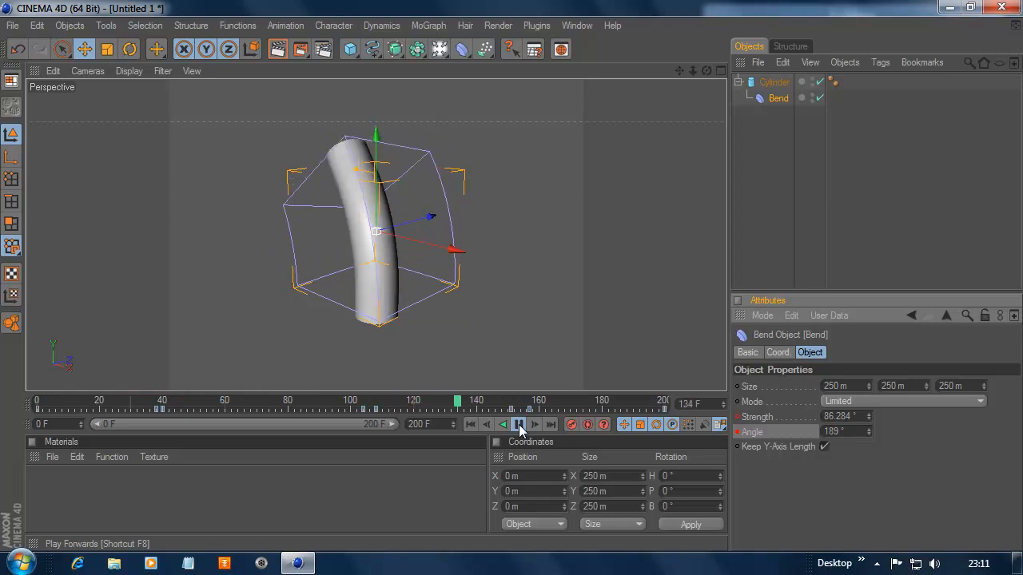
click(519, 424)
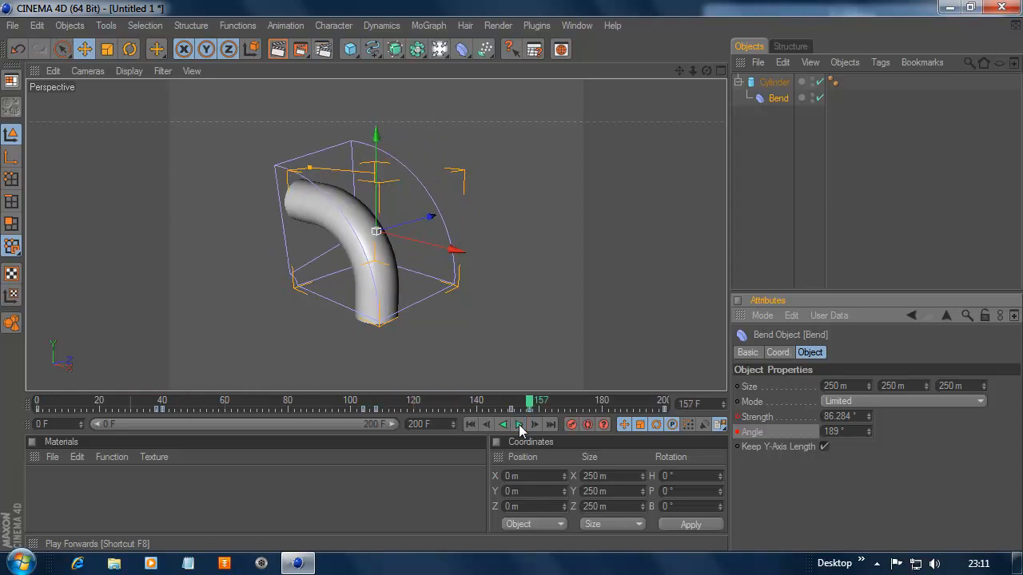
click(470, 424)
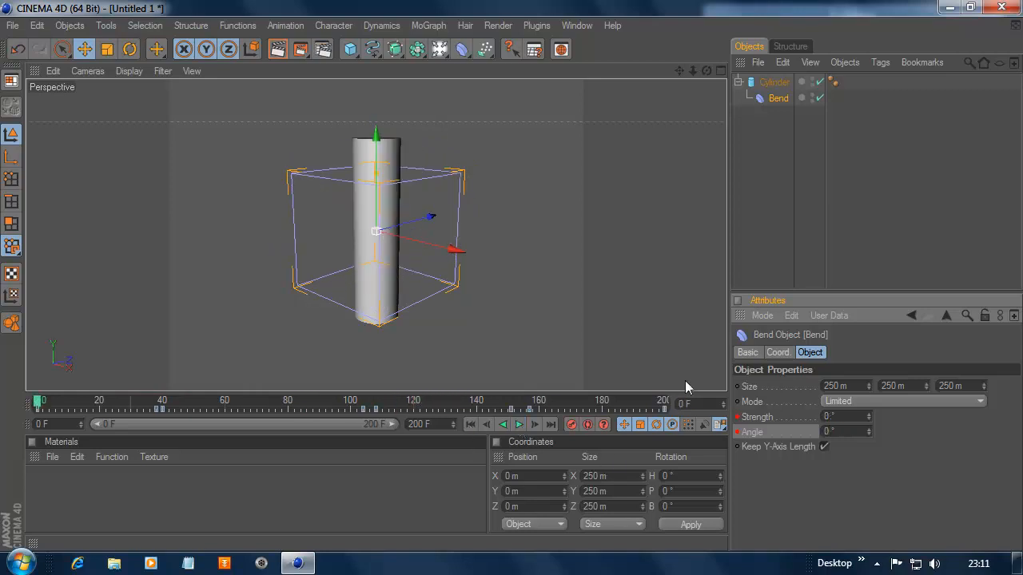
Step: Add a Turbulence4D container to the scene and make it keep Quality fixed when its volume is resized
click(534, 26)
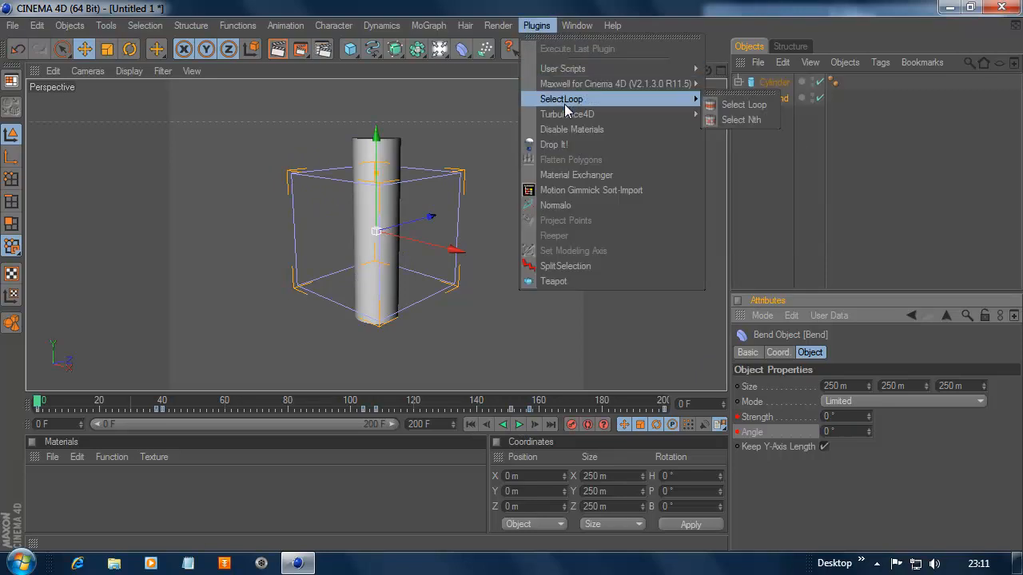
mouse_move(598, 114)
click(763, 122)
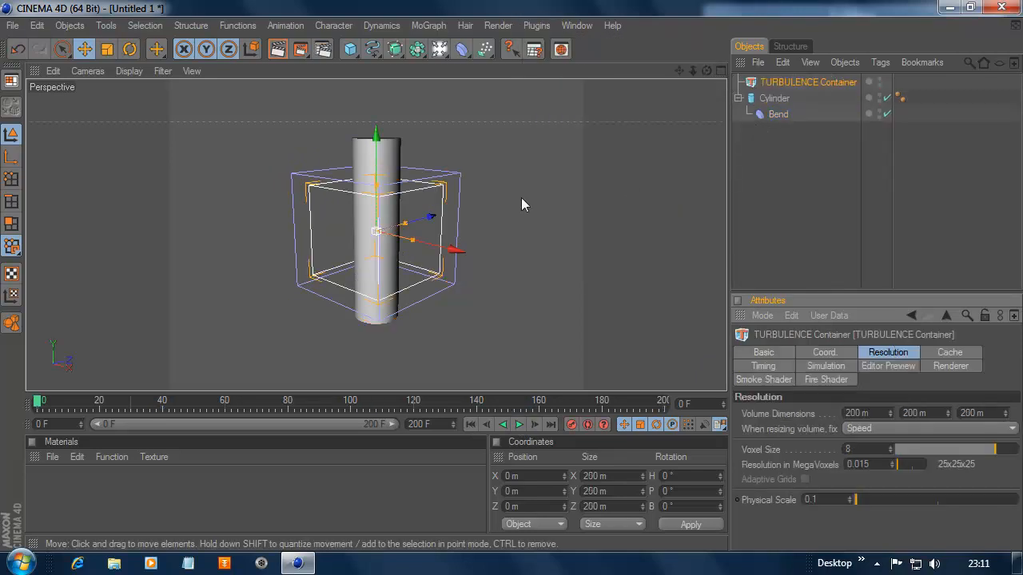
click(877, 429)
click(863, 452)
Step: Stretch the container freehand around the cylinder to about 816 × 908 × 677 m
drag(377, 185, 377, 56)
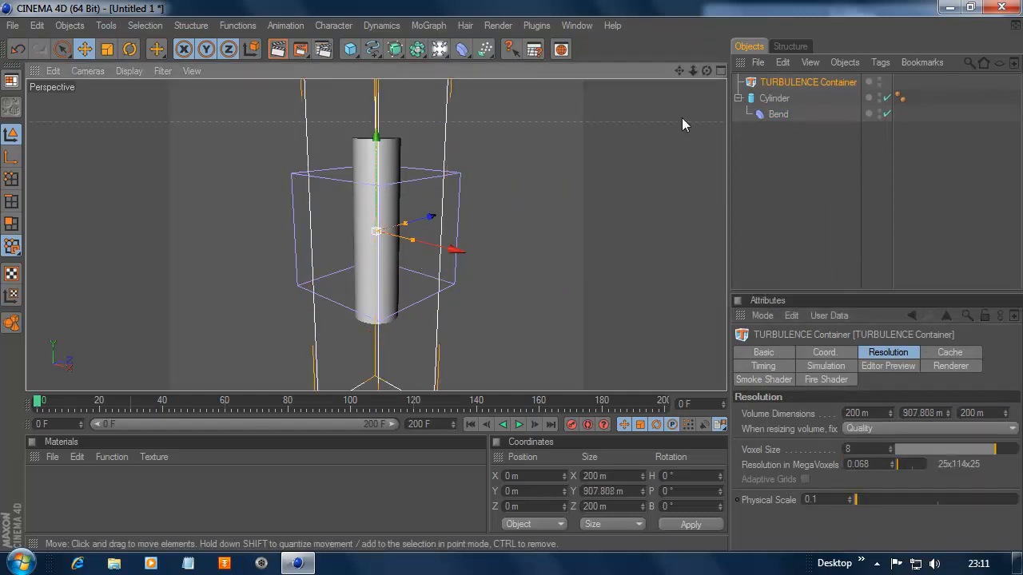
drag(693, 71, 633, 137)
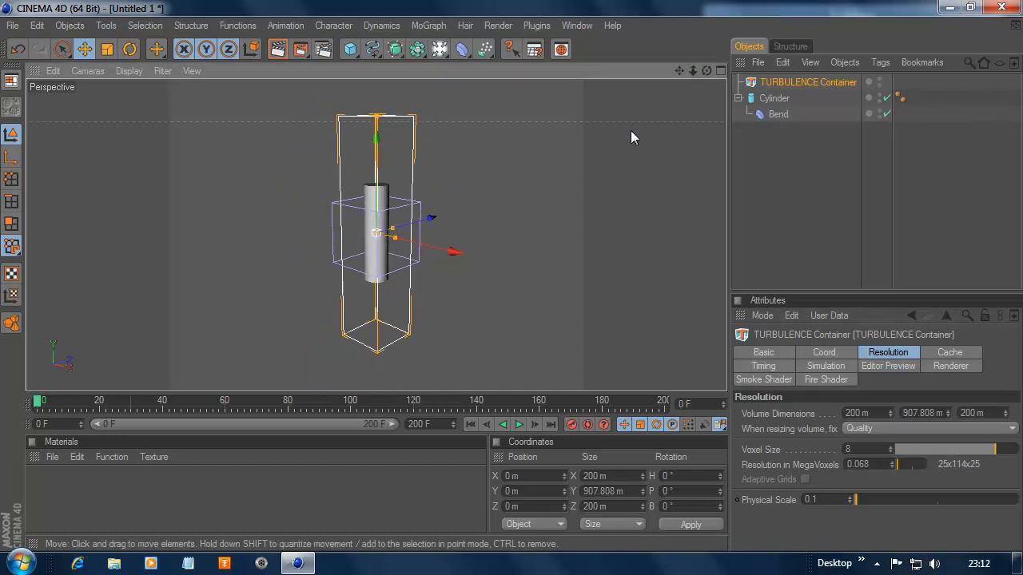
drag(394, 243, 464, 254)
drag(393, 229, 427, 219)
Step: Set the container's volume dimensions to 1000 × 1500 × 1000 m
double_click(861, 409)
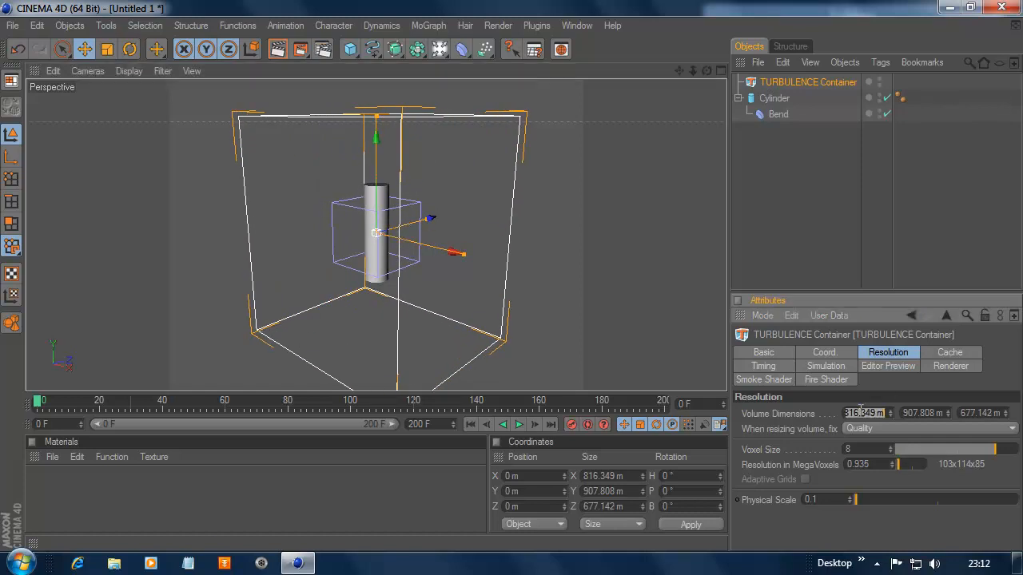
text(1000)
double_click(921, 413)
text(1500)
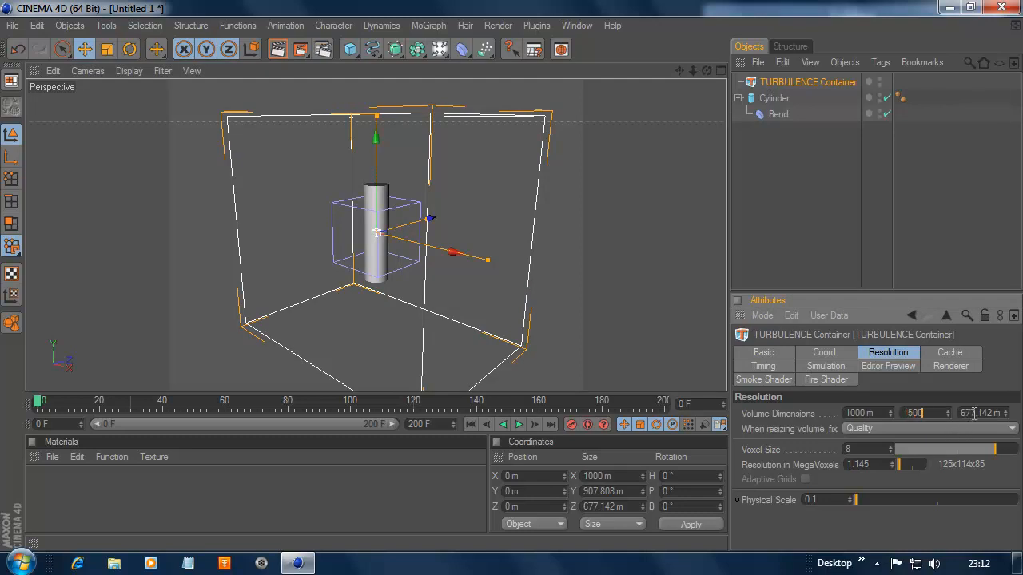
double_click(974, 413)
text(100)
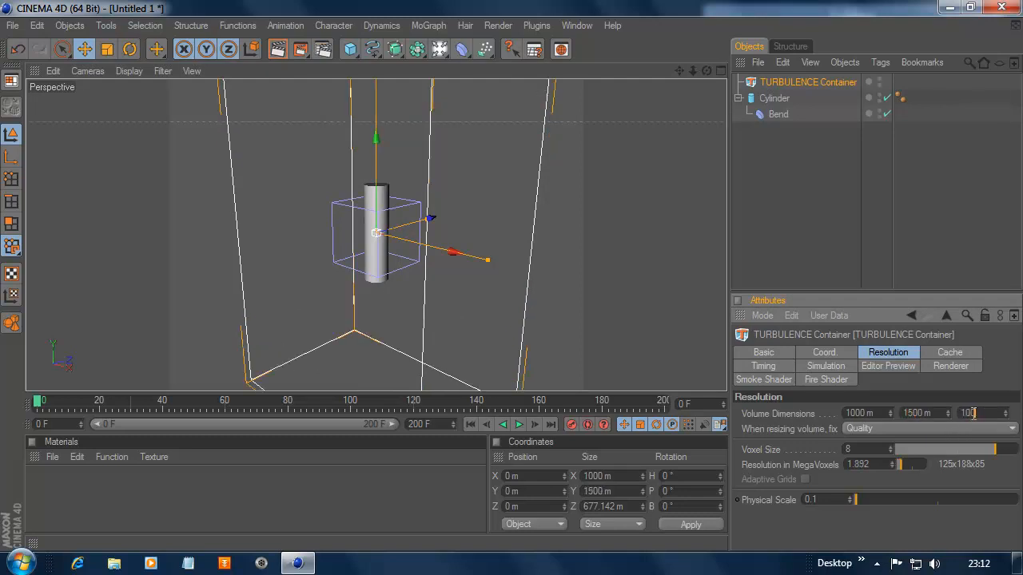
text(0)
key(Return)
Step: Move the container up to a Y position of about 528 m so the cylinder stands near its floor
drag(690, 69, 633, 72)
drag(377, 132, 378, 32)
drag(677, 68, 717, 66)
Step: Play the animation to check the cylinder's movement inside the container and return to frame 0
click(518, 425)
click(519, 425)
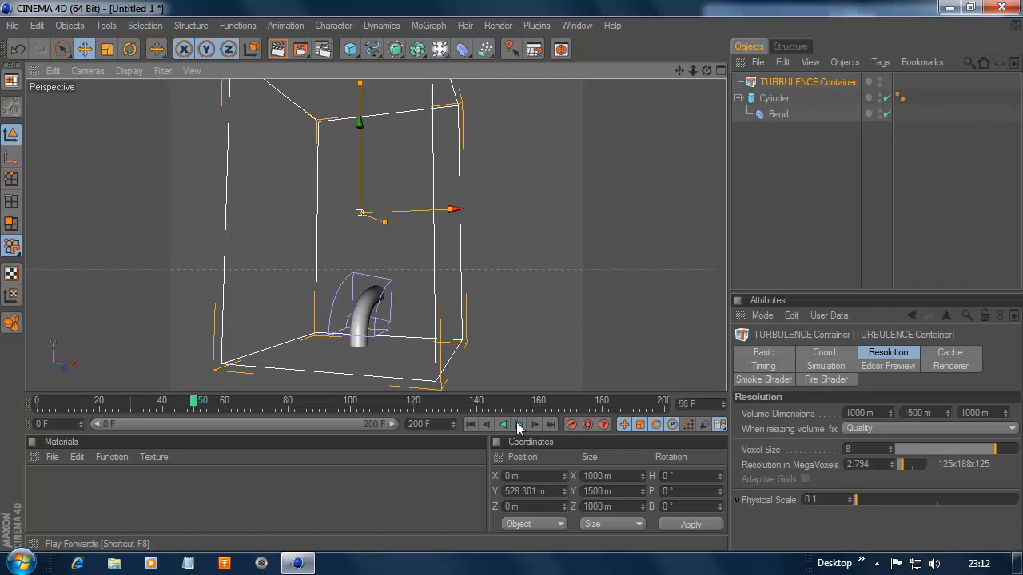
click(468, 424)
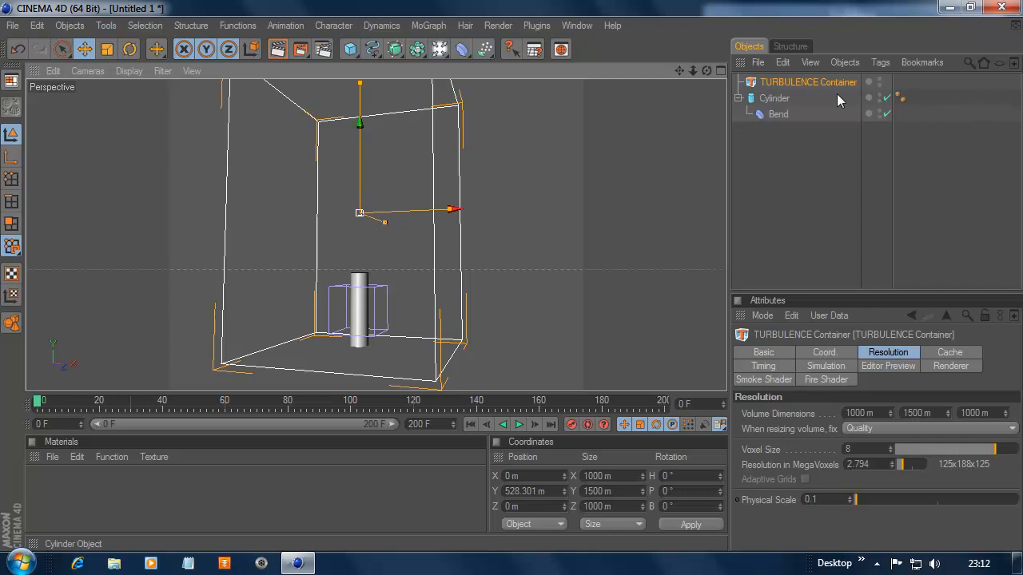
Step: Make the cylinder editable and optimize its polygons, unused points and points with a 0.01 m tolerance
click(777, 99)
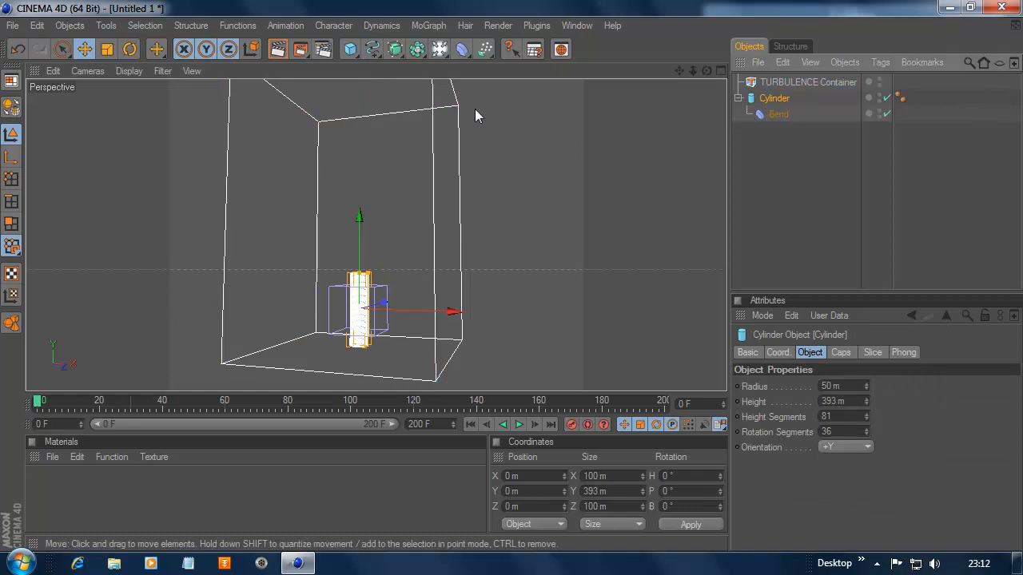
click(12, 109)
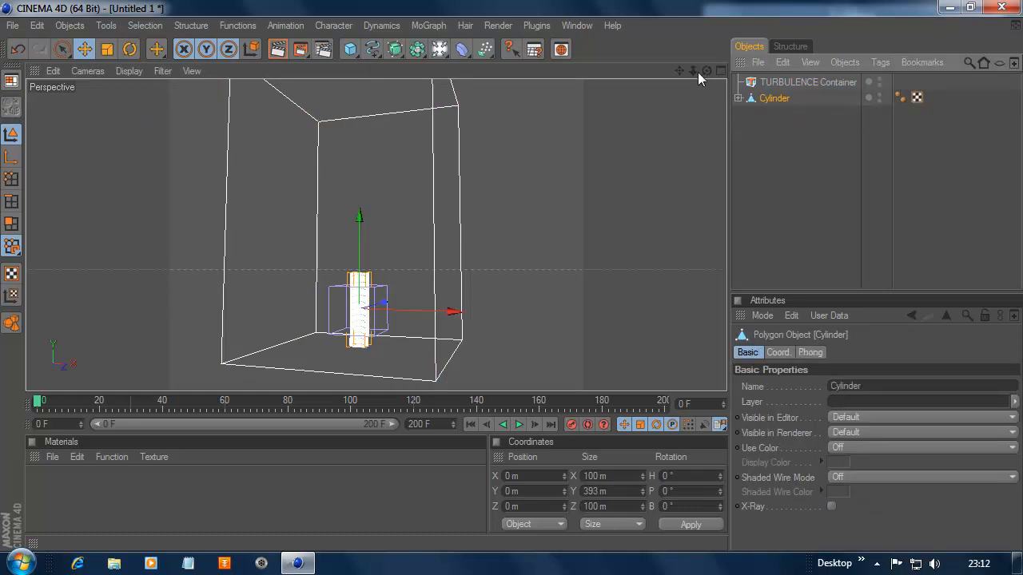
mouse_move(689, 73)
mouse_down()
mouse_move(680, 74)
mouse_move(710, 76)
mouse_up()
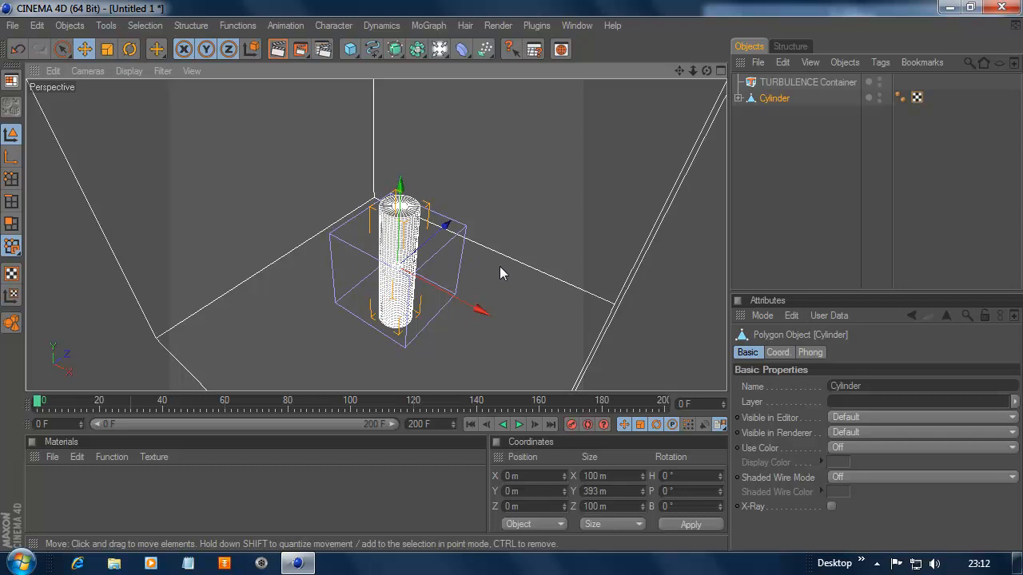
click(237, 26)
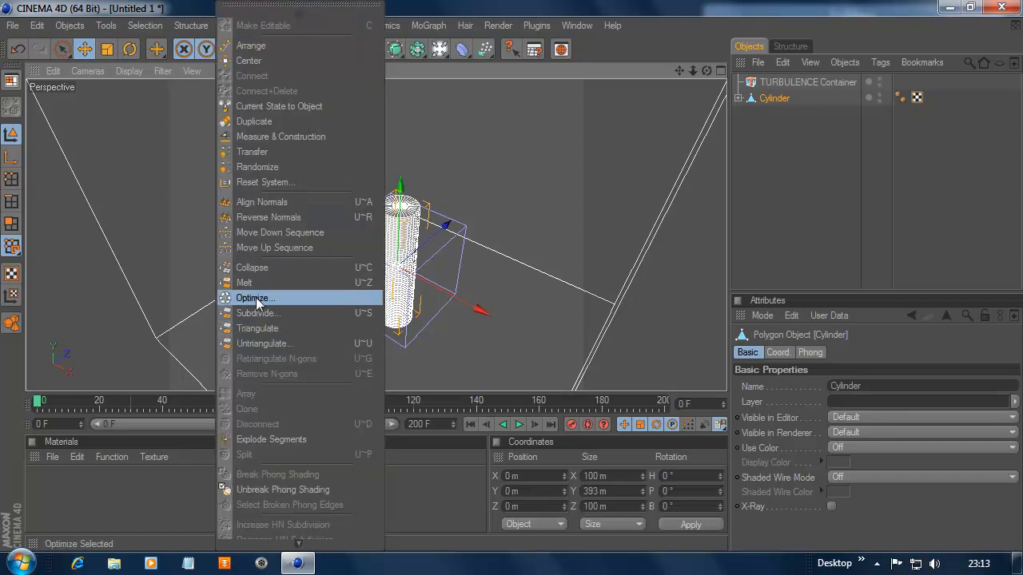
click(254, 298)
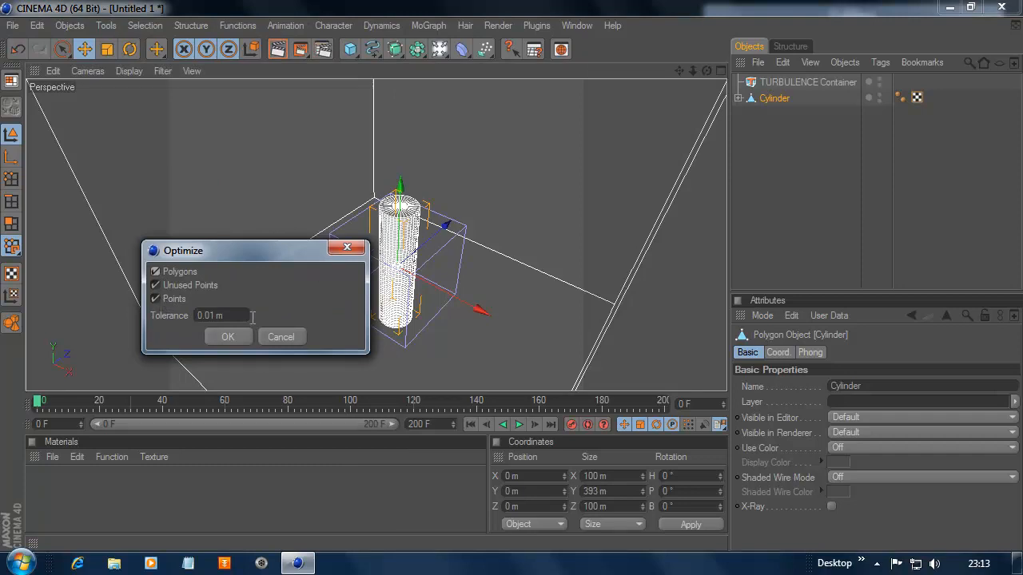
click(228, 336)
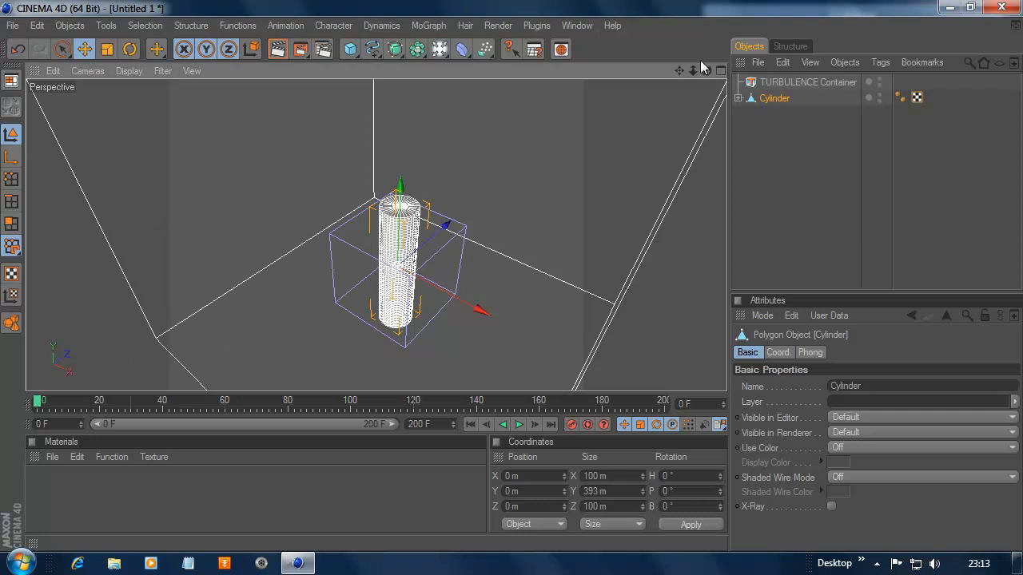
Step: Play the animation to check how the editable cylinder bends and return to frame 0
drag(694, 71, 707, 72)
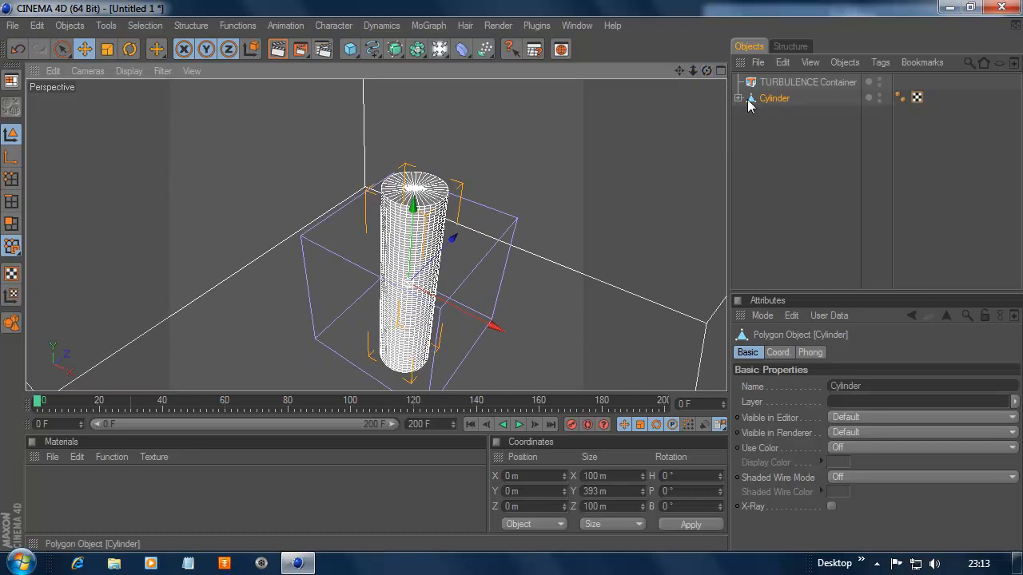
click(518, 424)
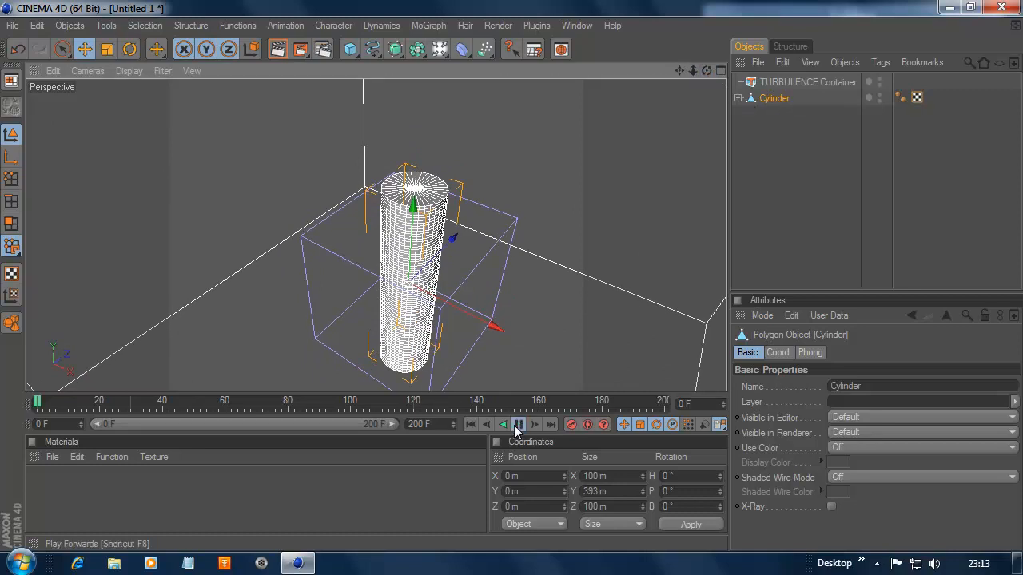
click(517, 425)
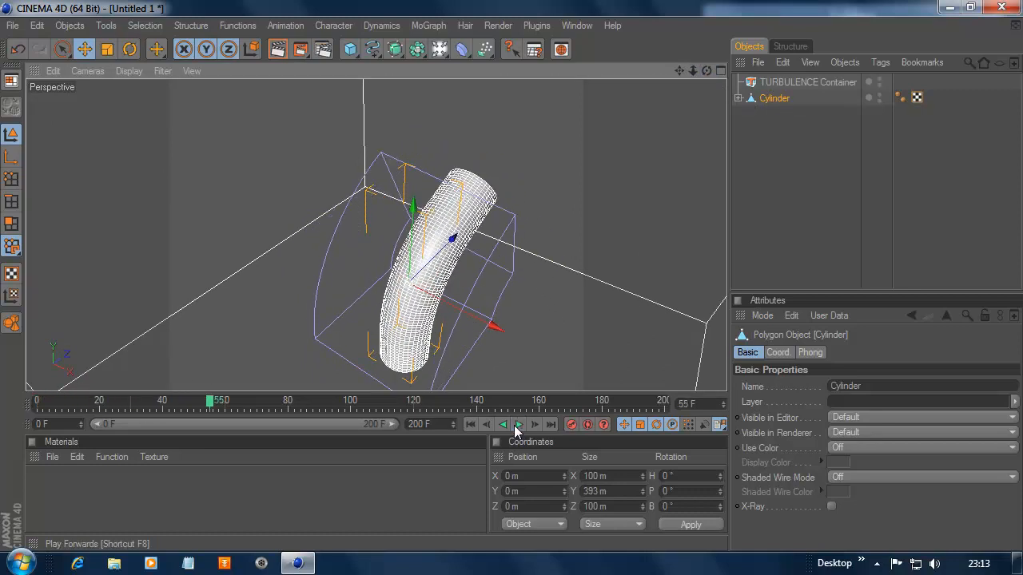
click(471, 425)
Step: Show only the Front view and hide the Bend deformer under the cylinder in the editor
click(720, 72)
click(720, 235)
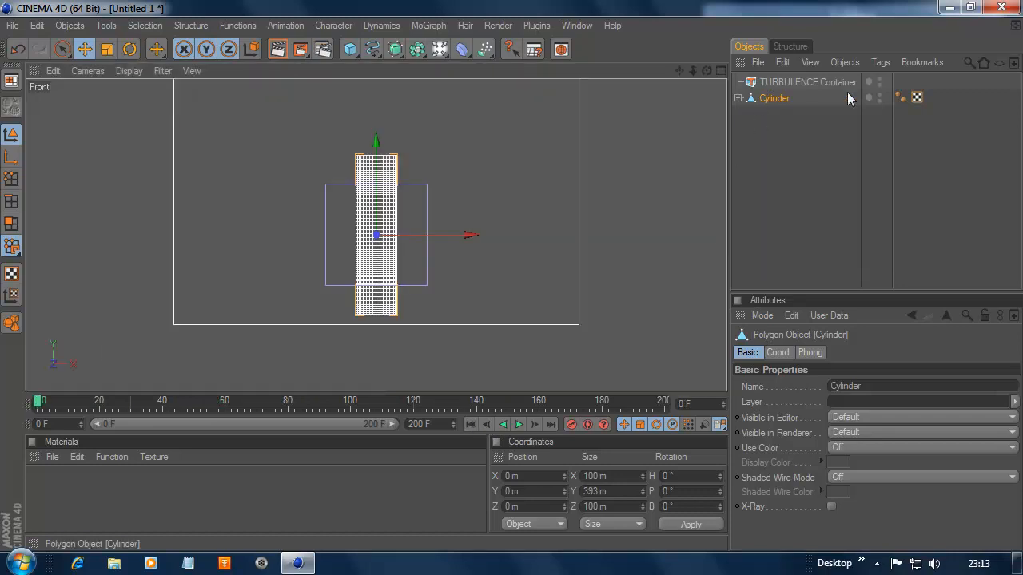
click(739, 97)
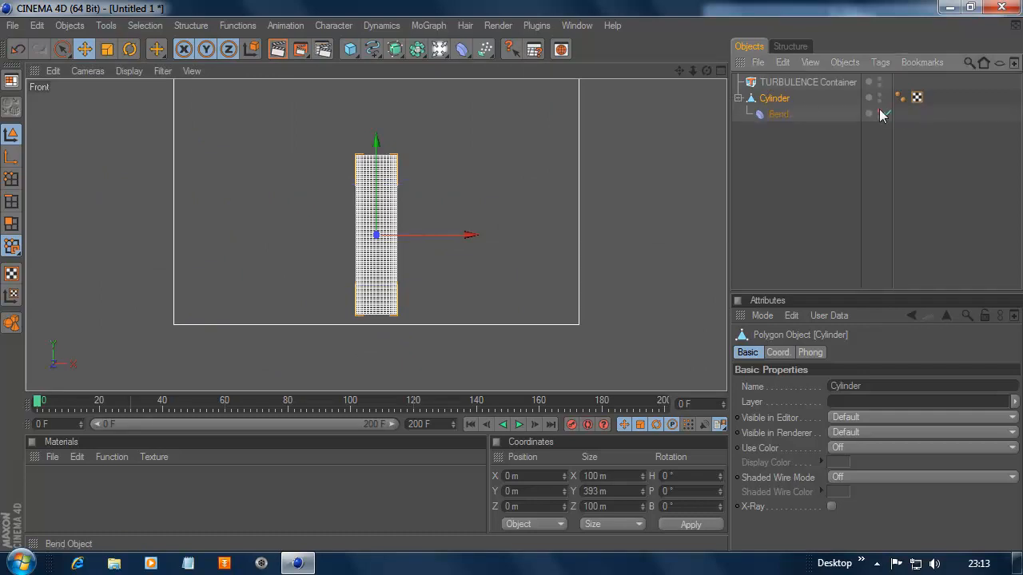
Step: Select the cylinder's polygons over about the uppermost 58 m with Live Selection, including those that are not visible
drag(680, 69, 680, 115)
click(11, 224)
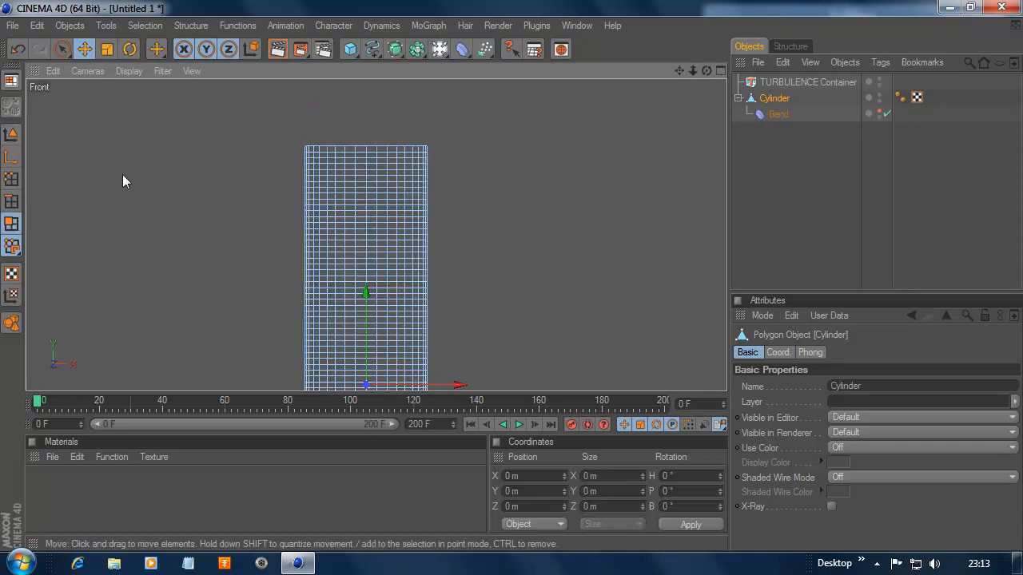
click(63, 49)
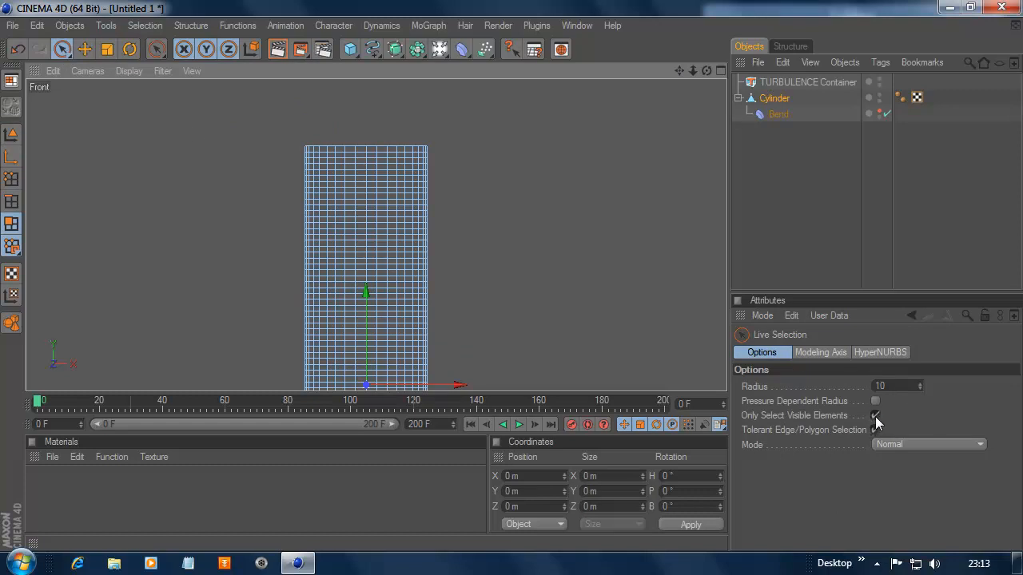
click(875, 414)
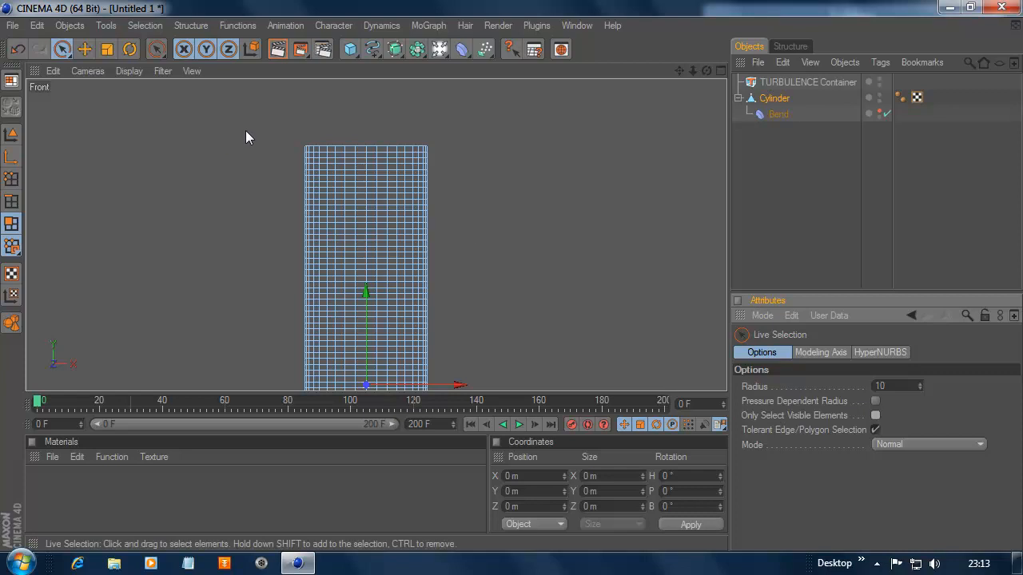
mouse_move(305, 160)
mouse_down()
mouse_move(478, 157)
mouse_move(290, 158)
mouse_move(440, 165)
mouse_move(265, 201)
mouse_move(465, 188)
mouse_move(351, 193)
mouse_move(450, 173)
mouse_move(256, 157)
mouse_move(350, 171)
mouse_move(290, 191)
mouse_move(569, 191)
mouse_up()
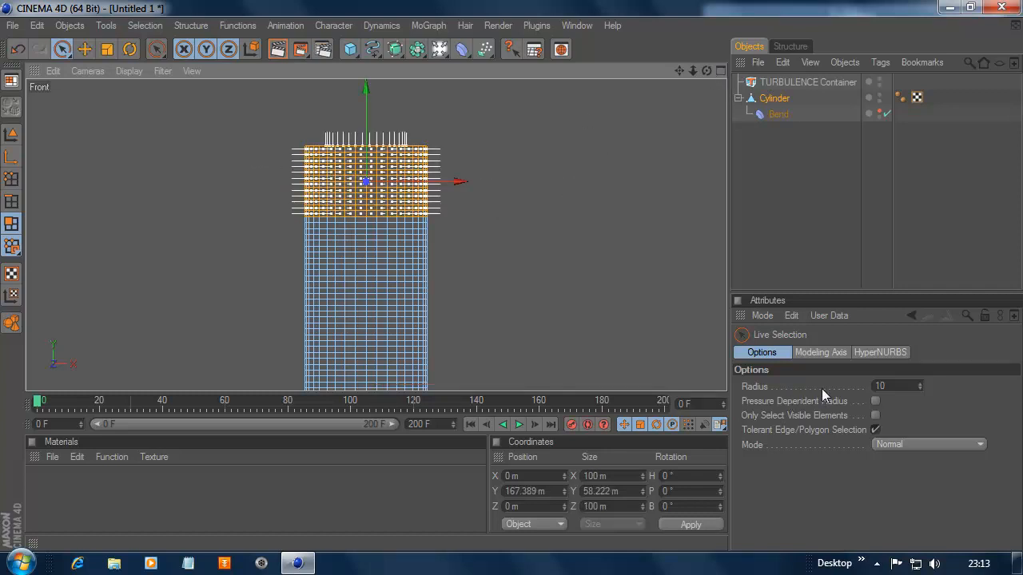
Step: Return to the Perspective view and look closely at the selected polygons at the cylinder's upper end
click(717, 71)
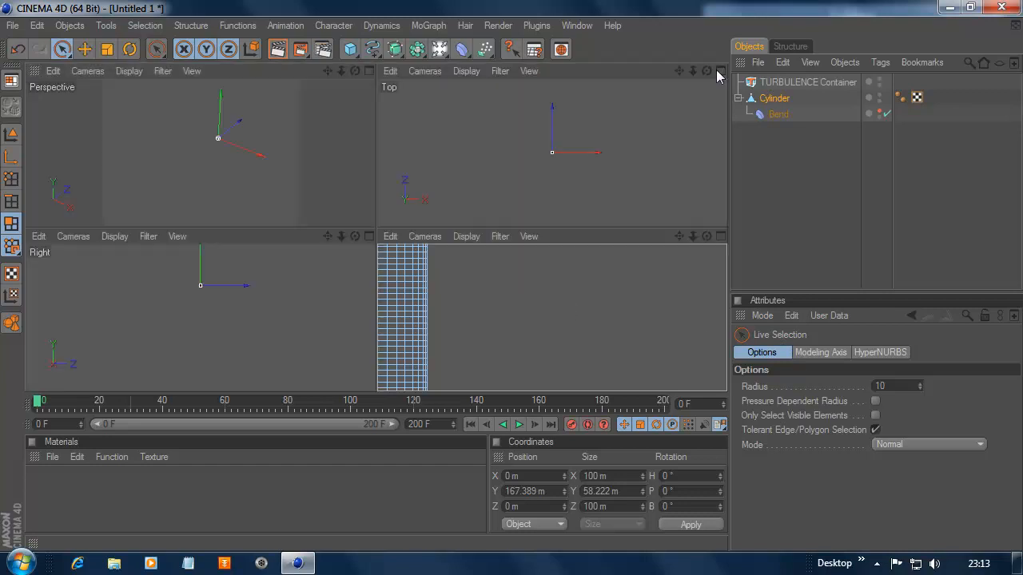
click(368, 69)
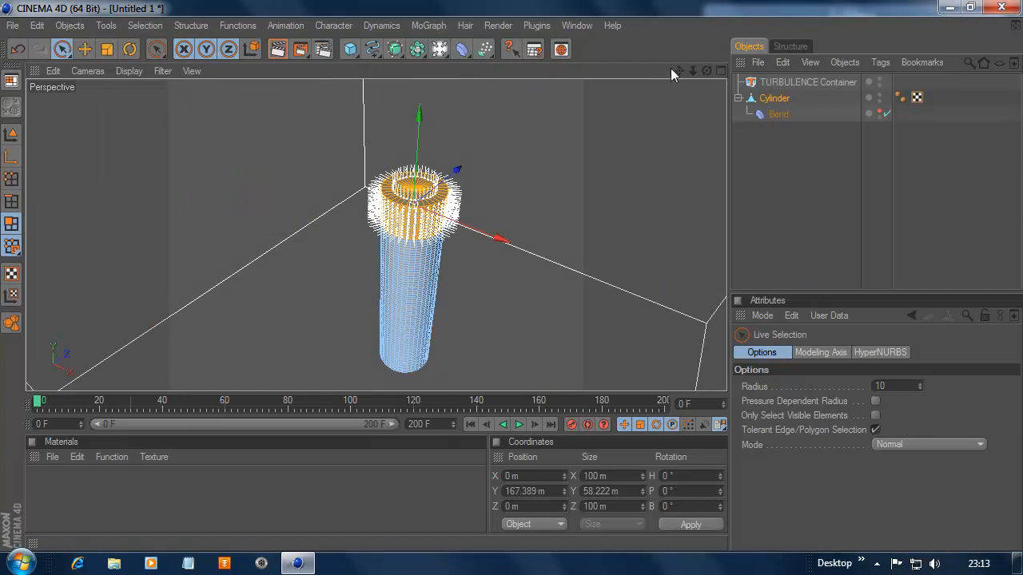
mouse_move(697, 72)
mouse_down()
mouse_move(720, 76)
mouse_move(687, 74)
mouse_up()
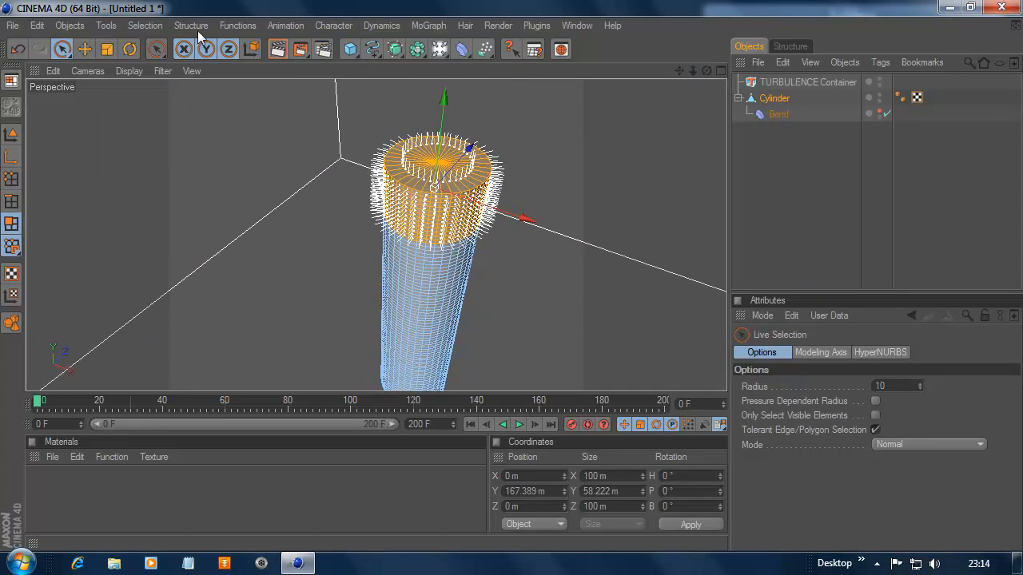
Step: Store the selected upper polygons as a polygon selection tag on the cylinder, switch to Model mode and deselect the cylinder
click(134, 26)
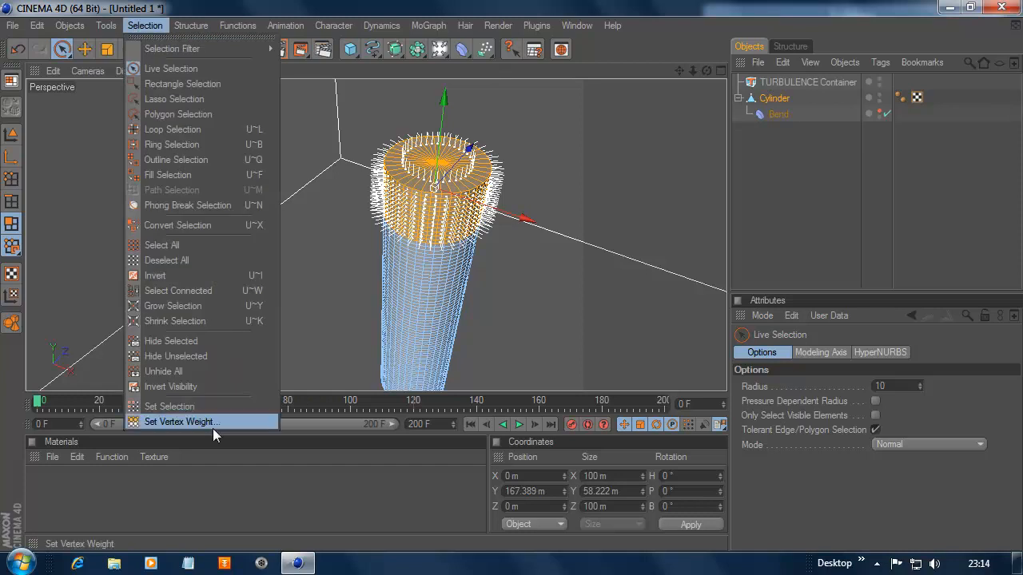
click(177, 408)
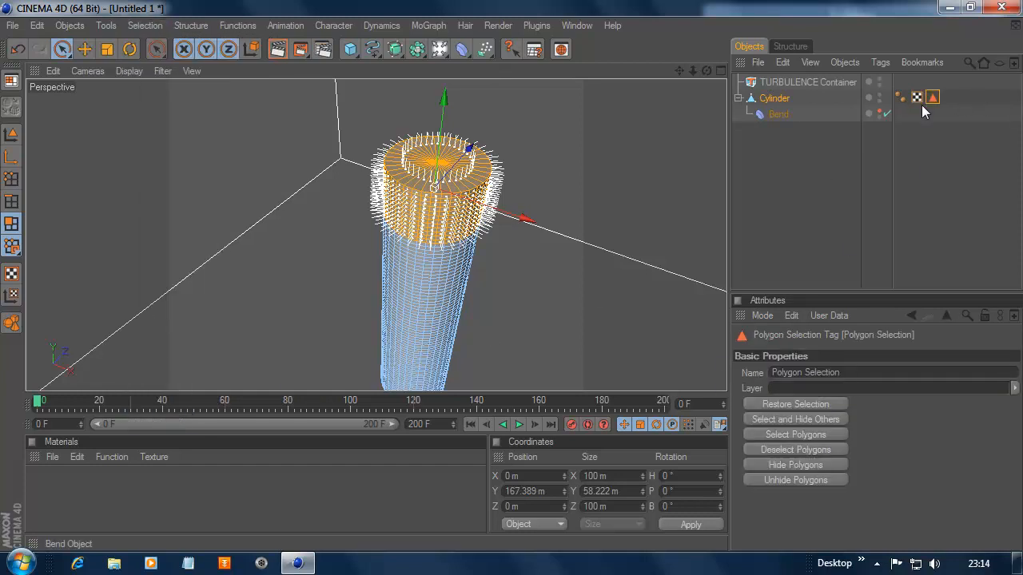
click(11, 135)
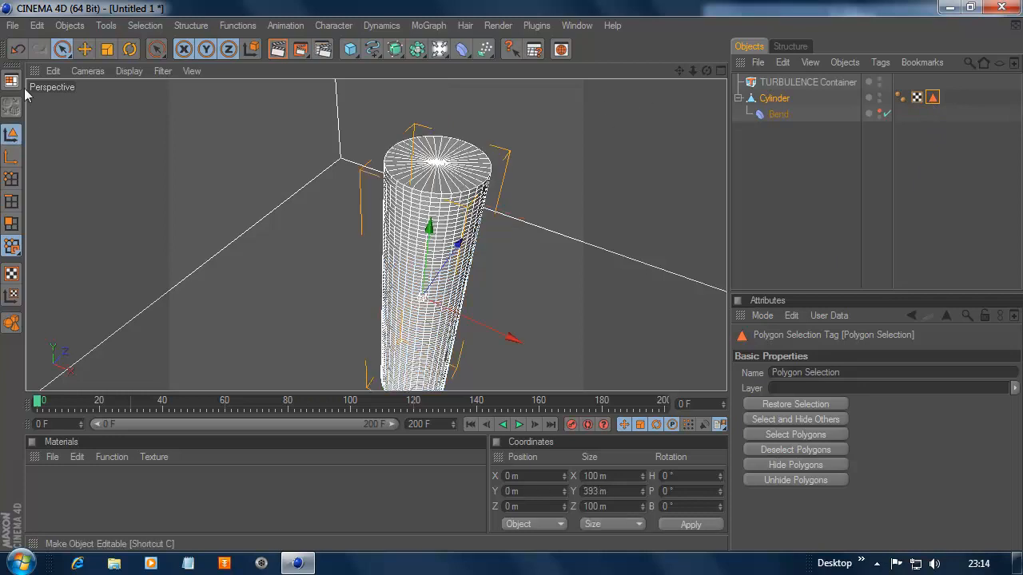
click(751, 180)
drag(680, 71, 627, 30)
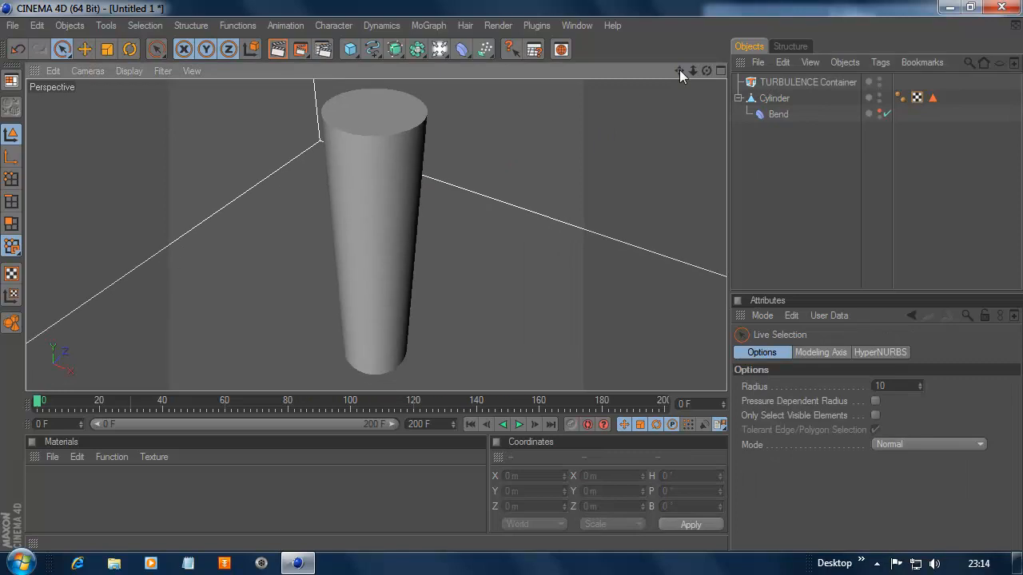
Step: Add a Turbulence Object tag to the cylinder and restrict it to the stored polygon selection
right_click(768, 100)
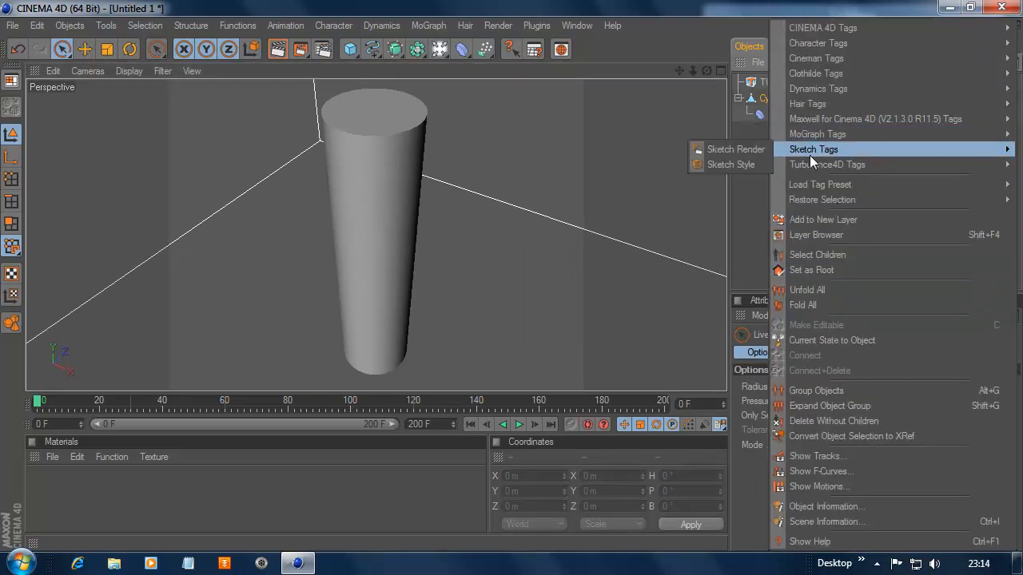
mouse_move(807, 164)
click(769, 161)
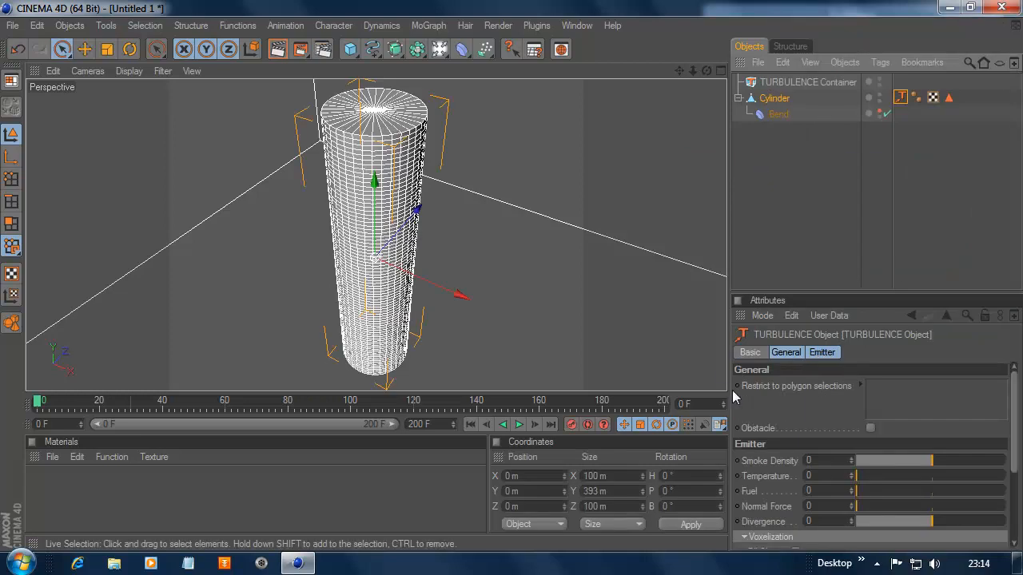
drag(949, 98, 901, 390)
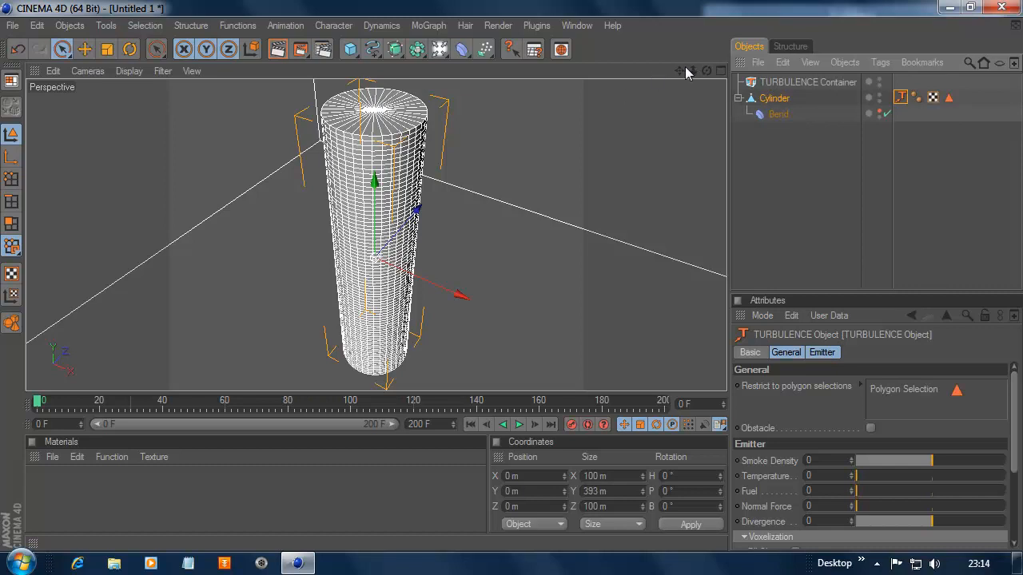
Step: Create a new simulation cache for the Turbulence container in the D:\turb folder
mouse_move(692, 71)
mouse_down()
mouse_move(705, 77)
mouse_move(689, 73)
mouse_up()
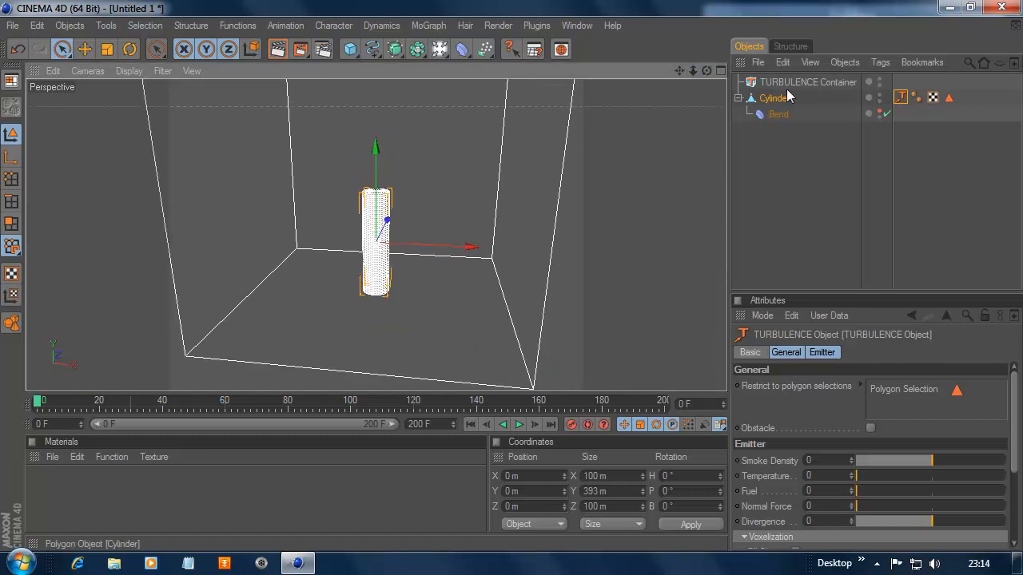
click(792, 83)
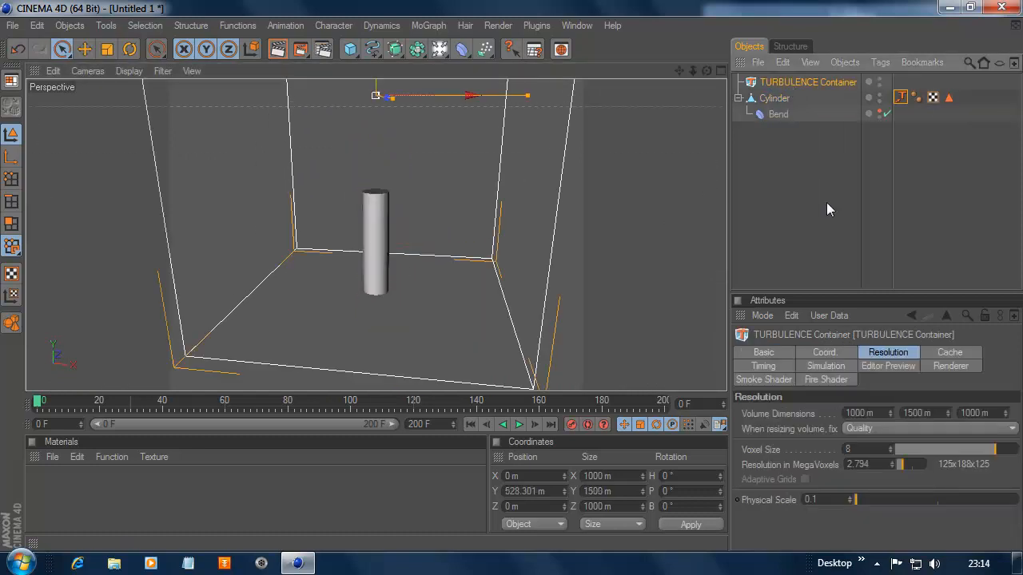
click(943, 354)
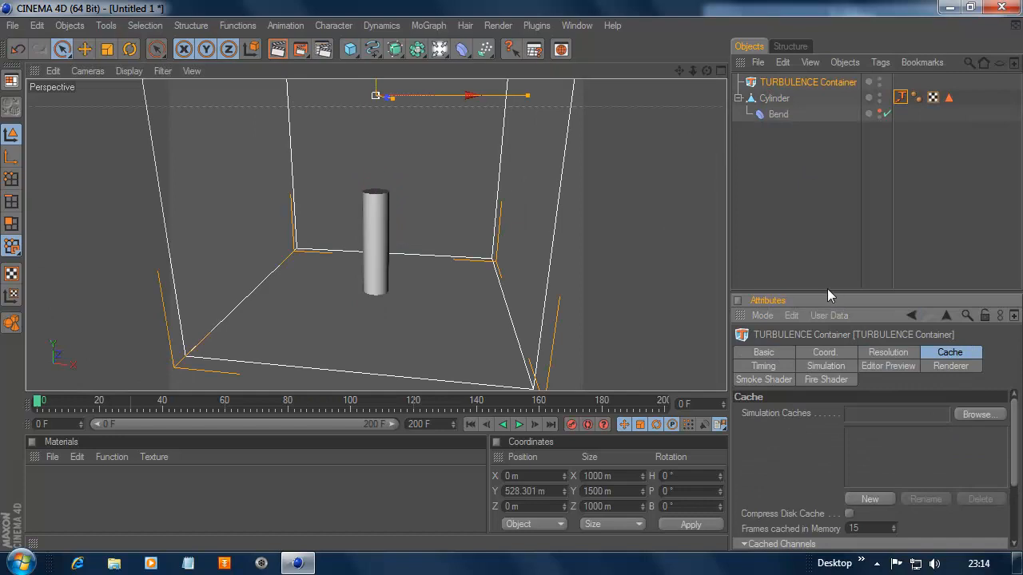
drag(827, 295, 828, 196)
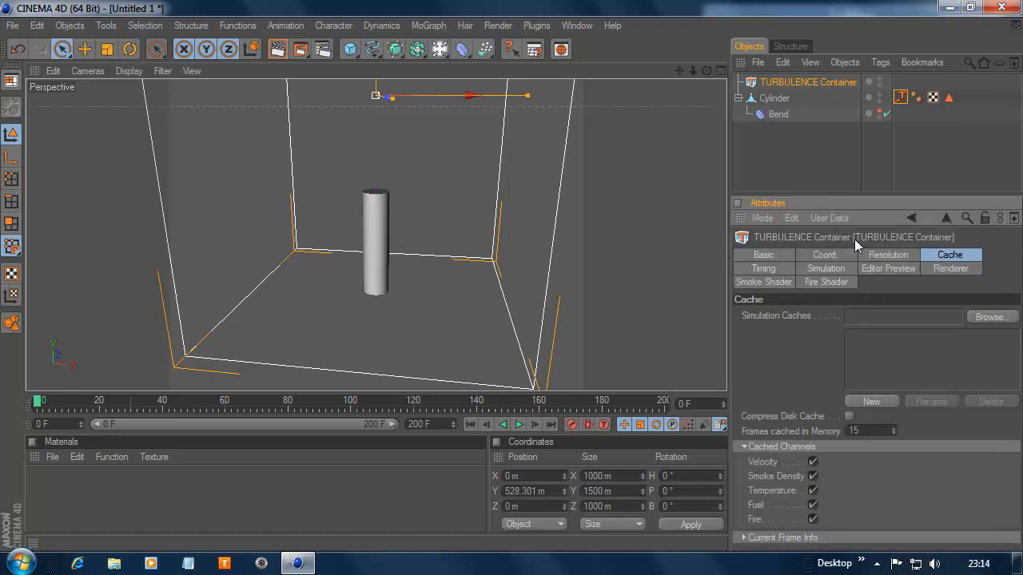
click(871, 401)
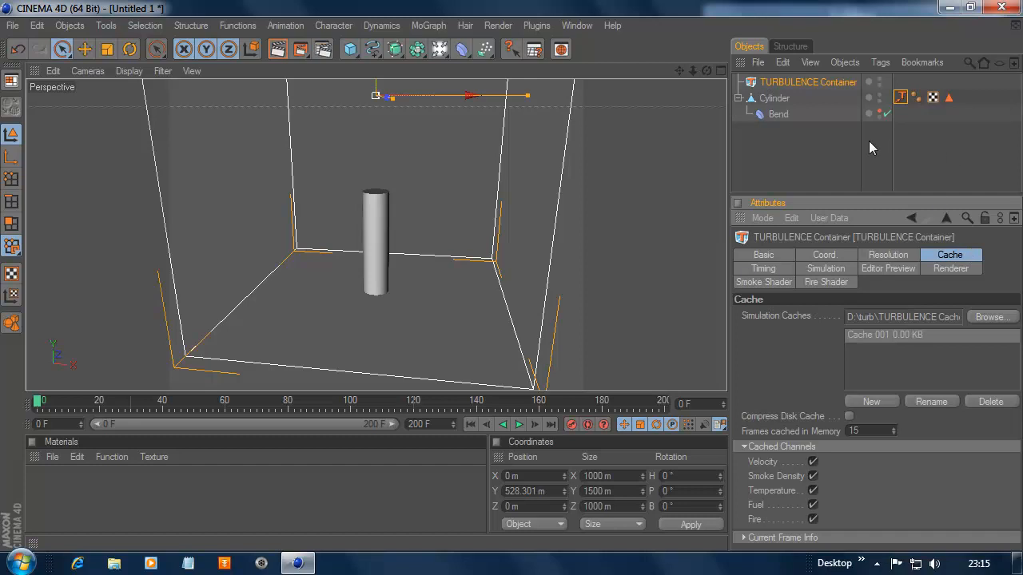
Step: Set the cylinder's emitter to smoke density 2.54 and temperature 1.61, and raise its divergence and slightly its normal force
click(901, 97)
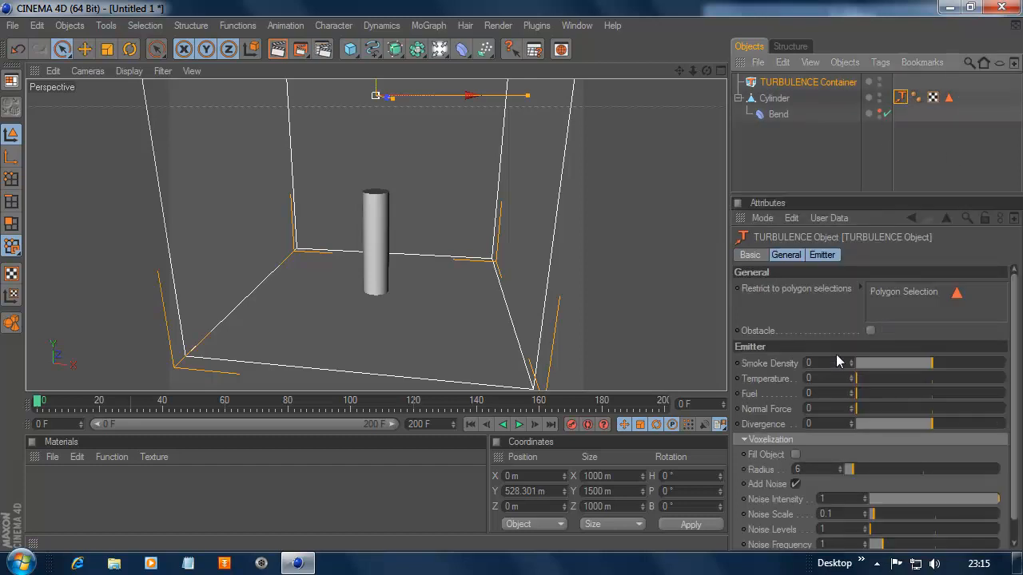
mouse_move(937, 366)
mouse_down()
mouse_move(974, 366)
mouse_move(951, 362)
mouse_up()
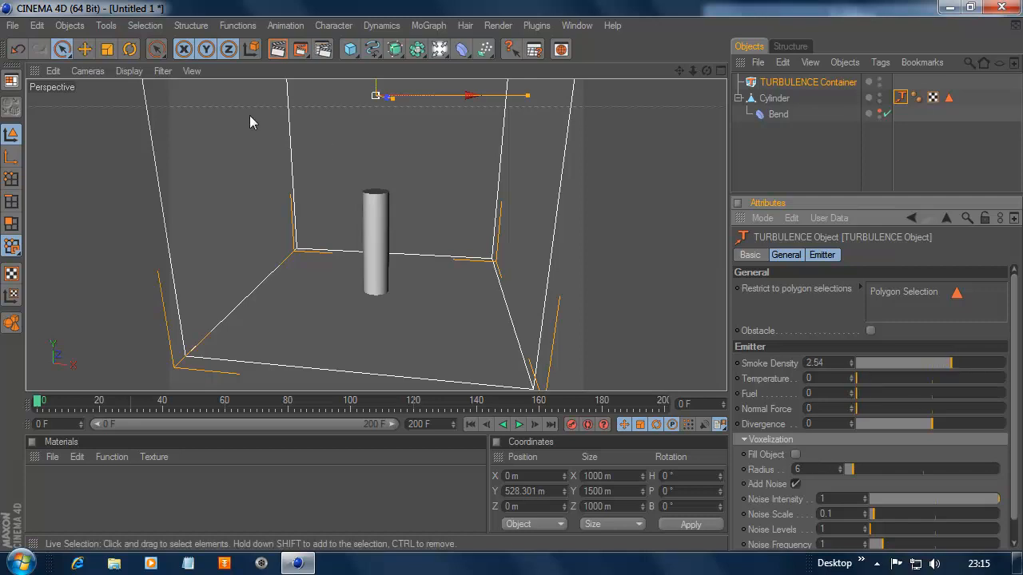
drag(859, 380, 880, 381)
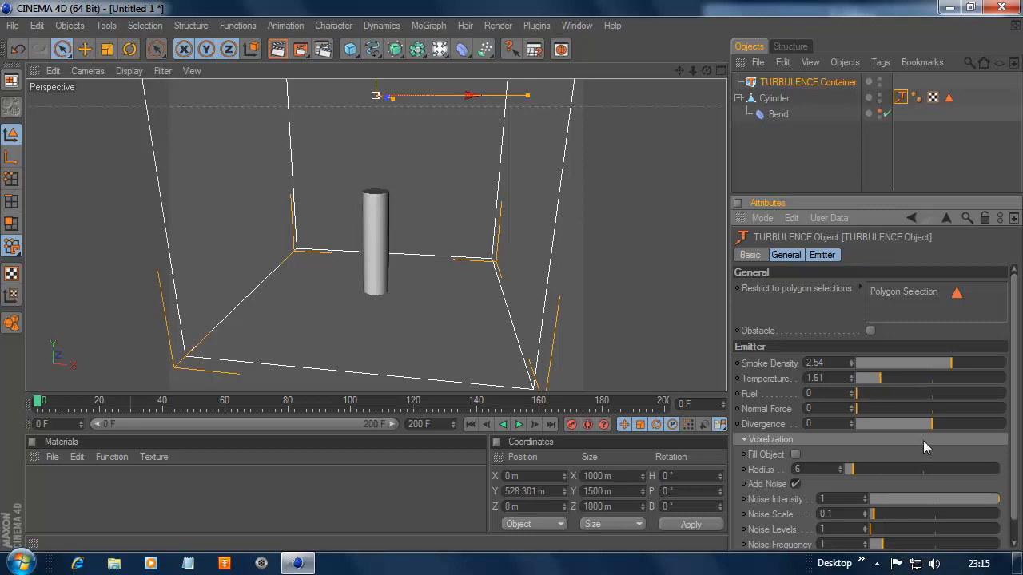
drag(930, 425, 955, 420)
mouse_move(858, 409)
mouse_down()
mouse_move(872, 408)
mouse_move(864, 408)
mouse_up()
Step: Set the Turbulence container's simulation type to Allow Divergence
click(814, 83)
click(886, 253)
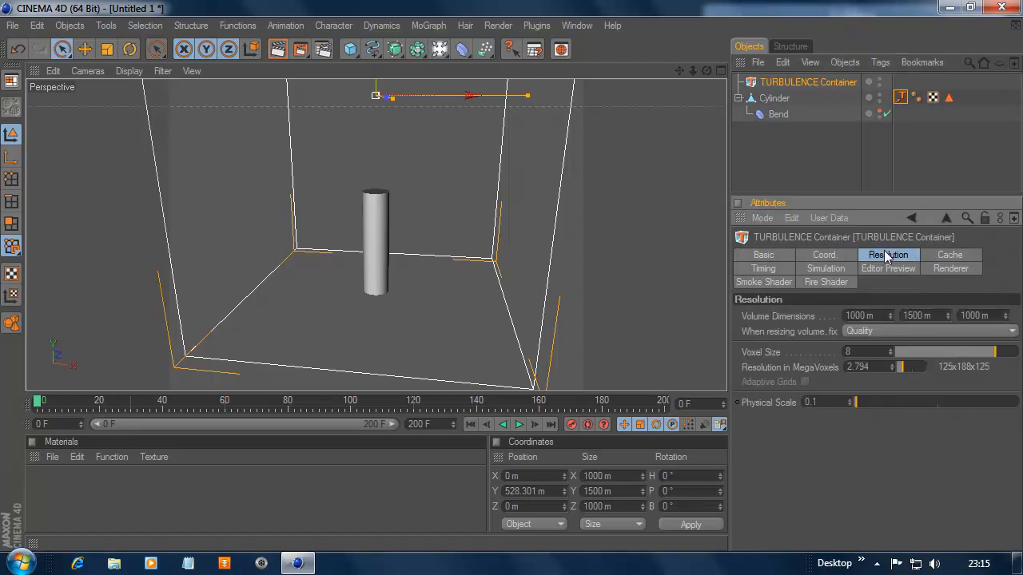
click(831, 272)
click(863, 316)
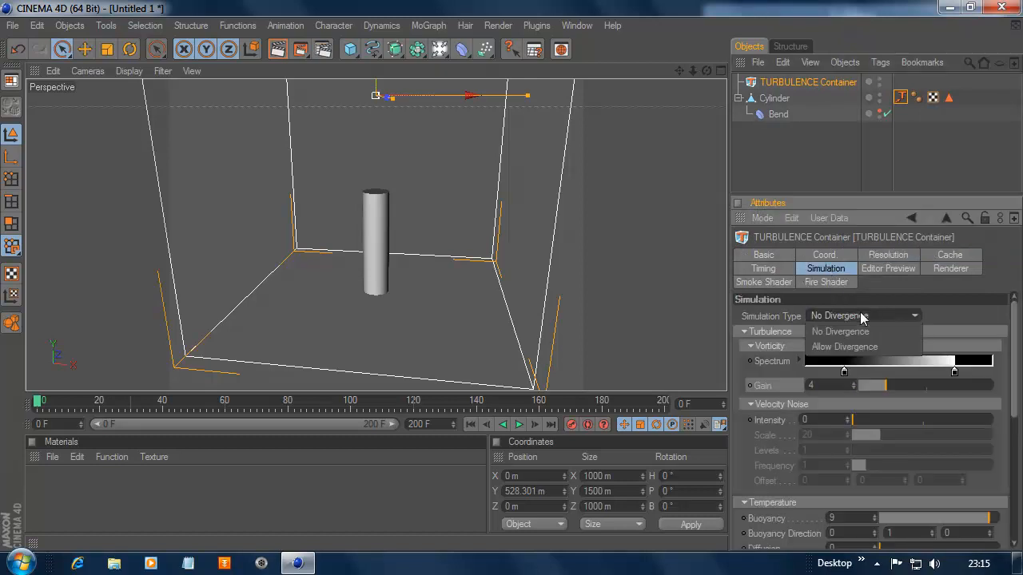
click(841, 348)
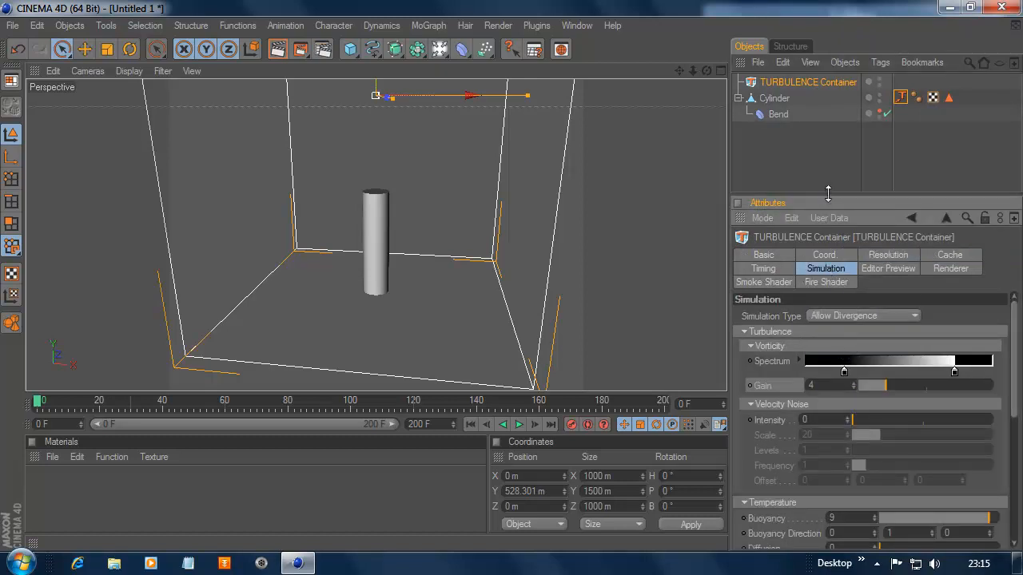
Step: Review the container's smoke, fuel and fire simulation parameters, its editor preview and its smoke and fire shader settings
drag(1015, 402, 1016, 541)
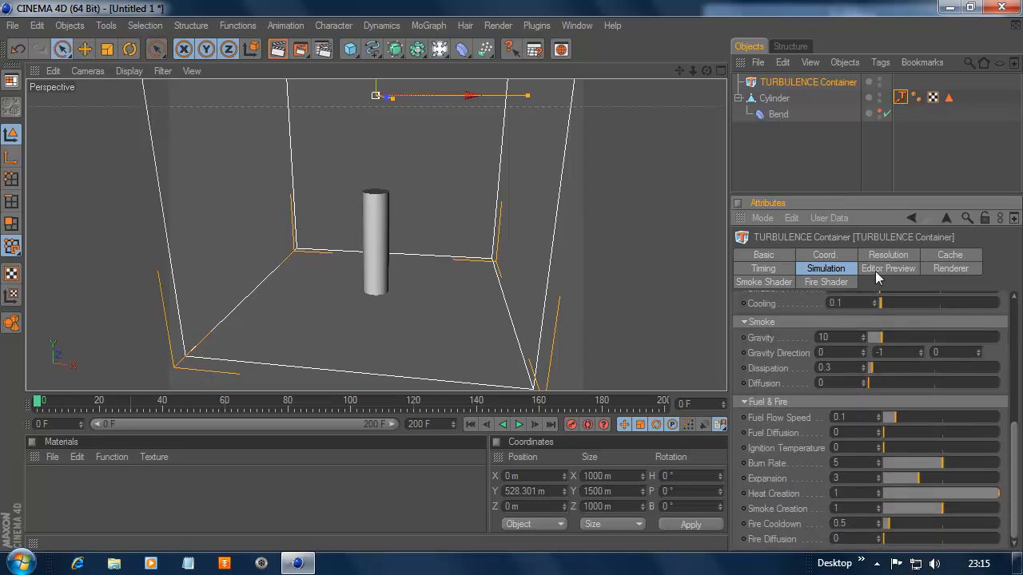
click(905, 269)
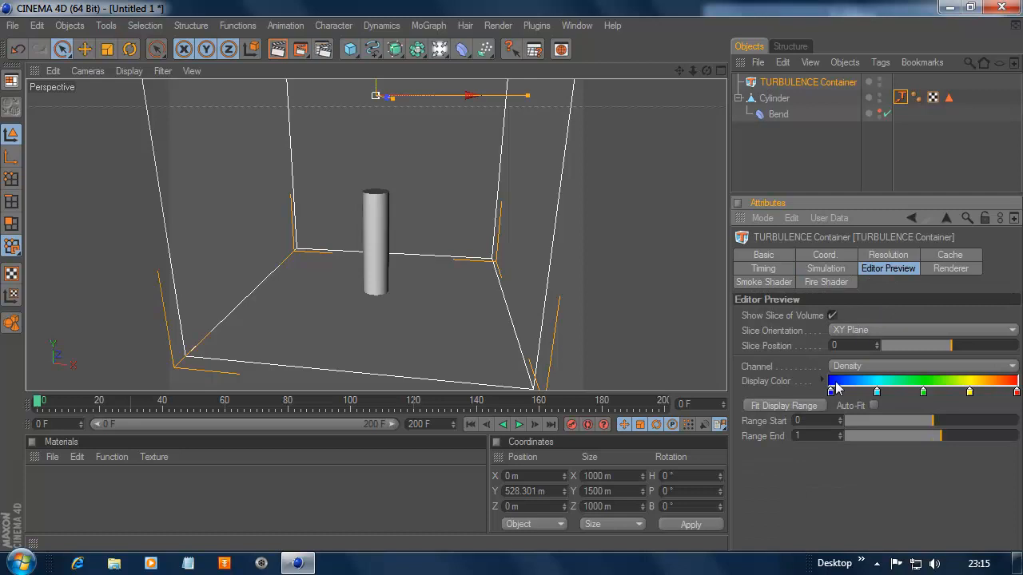
click(778, 284)
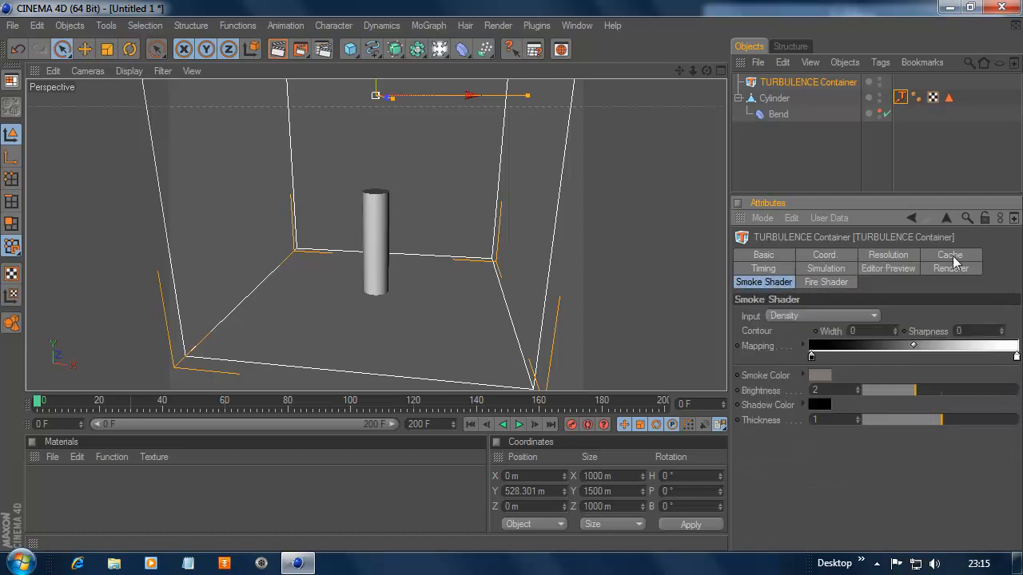
click(835, 284)
click(767, 286)
Step: Frame the whole container in the Perspective view and start the Turbulence4D simulation with Auto Refresh Preview enabled
mouse_move(705, 70)
mouse_down()
mouse_move(680, 78)
mouse_move(687, 70)
mouse_up()
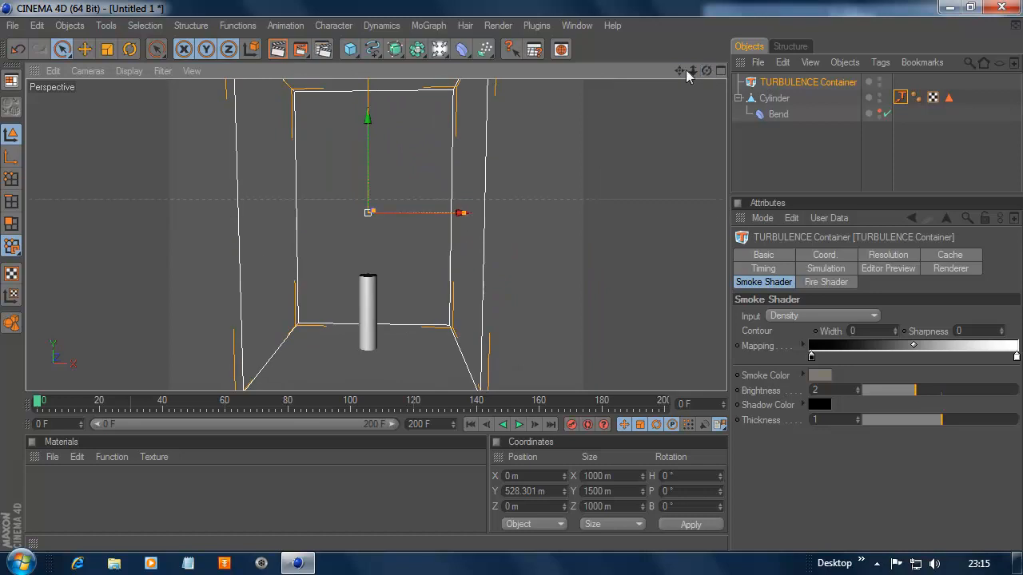
click(536, 25)
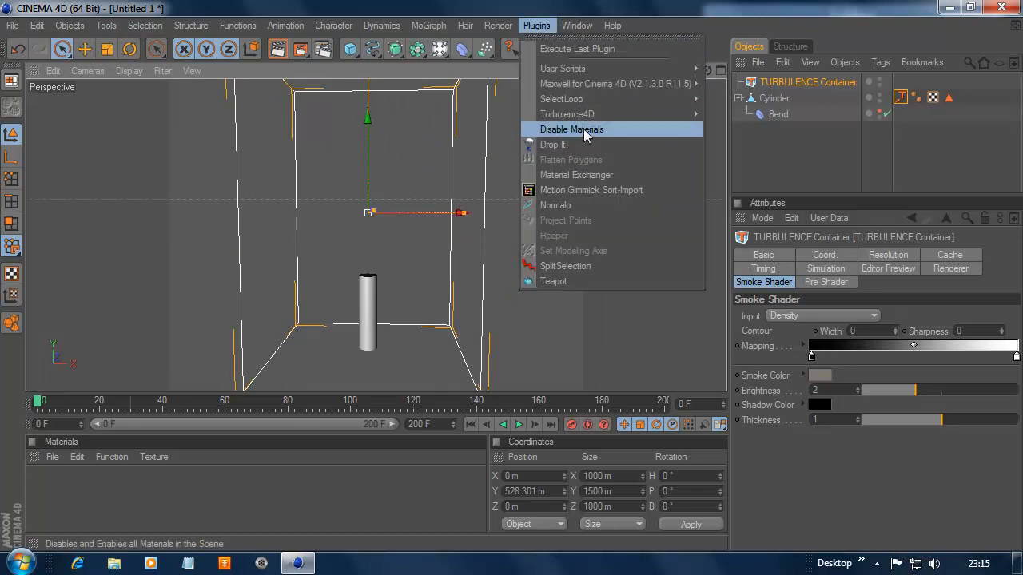
mouse_move(572, 114)
click(735, 136)
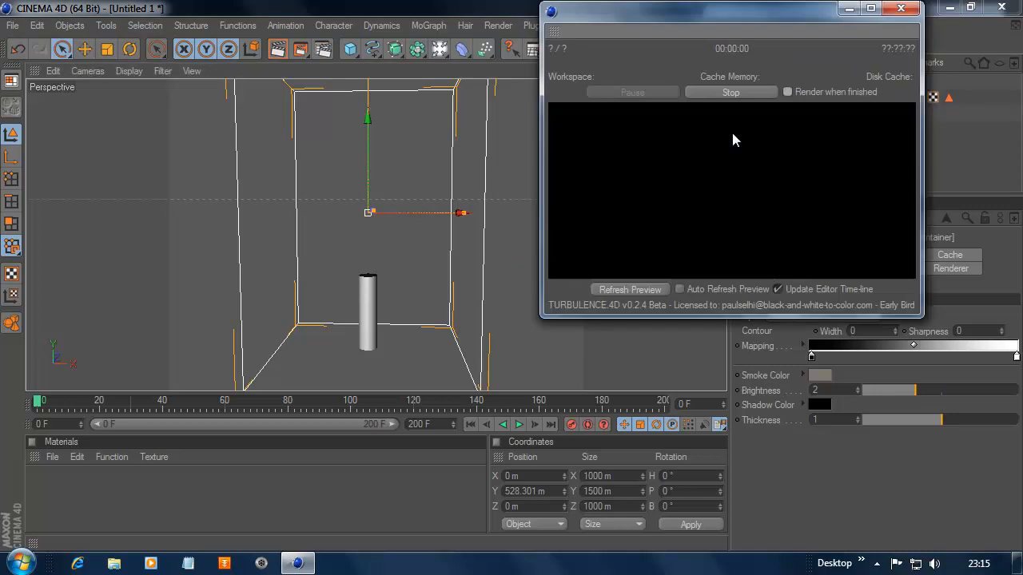
click(680, 289)
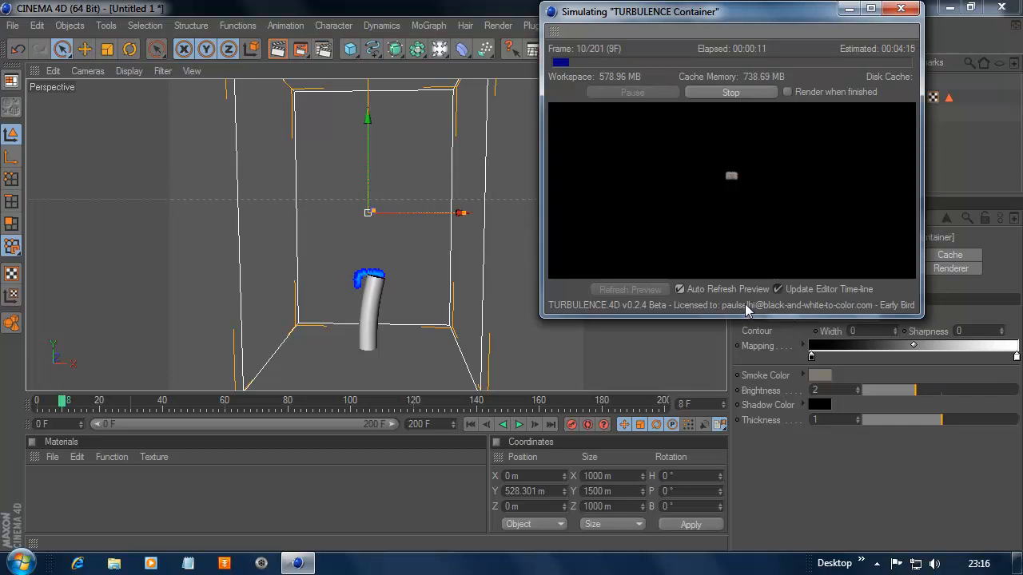
Step: Stop the running simulation and lower the container's resolution to 0.015 MegaVoxels
drag(650, 5, 426, 8)
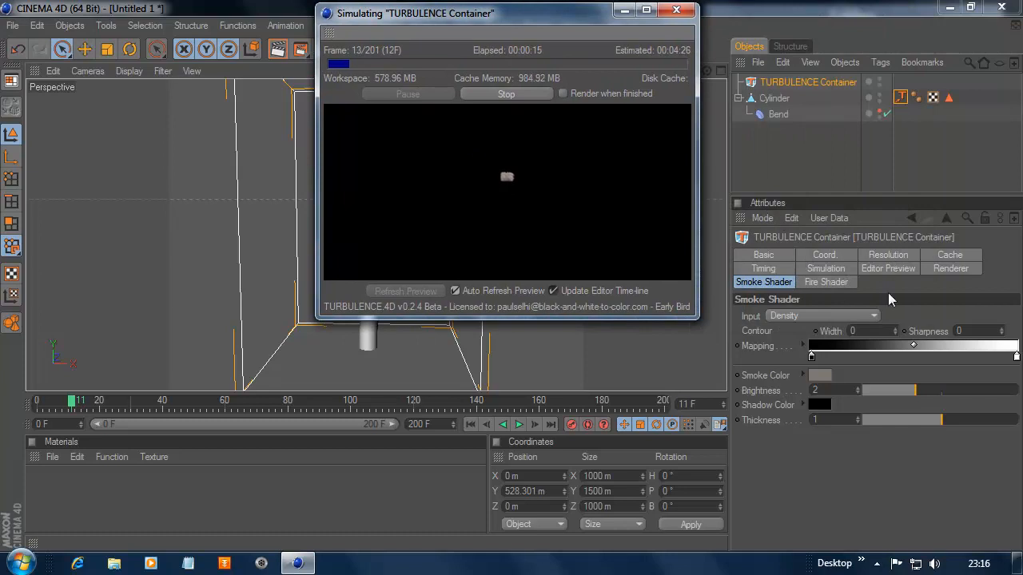
click(838, 266)
click(896, 254)
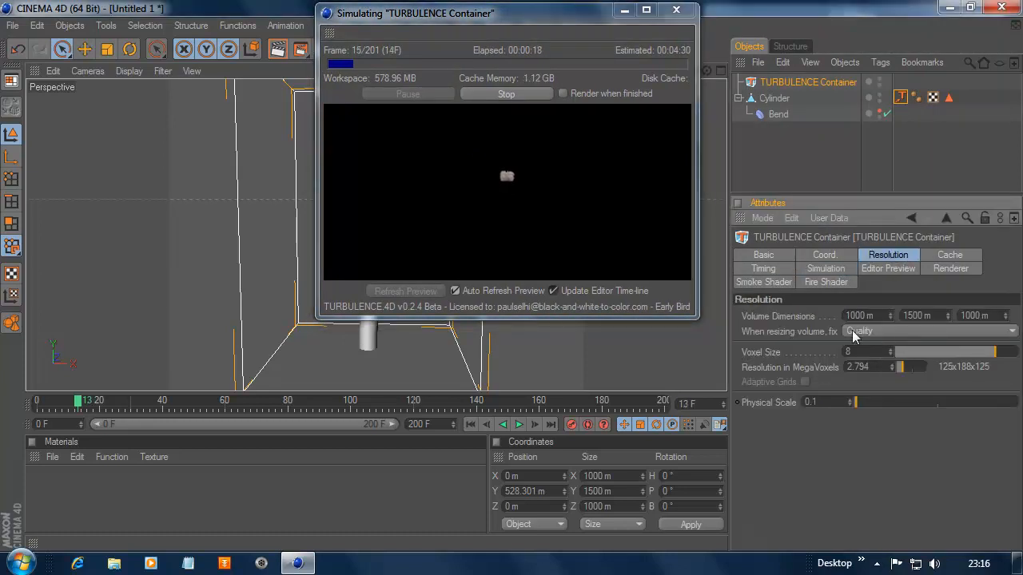
click(505, 94)
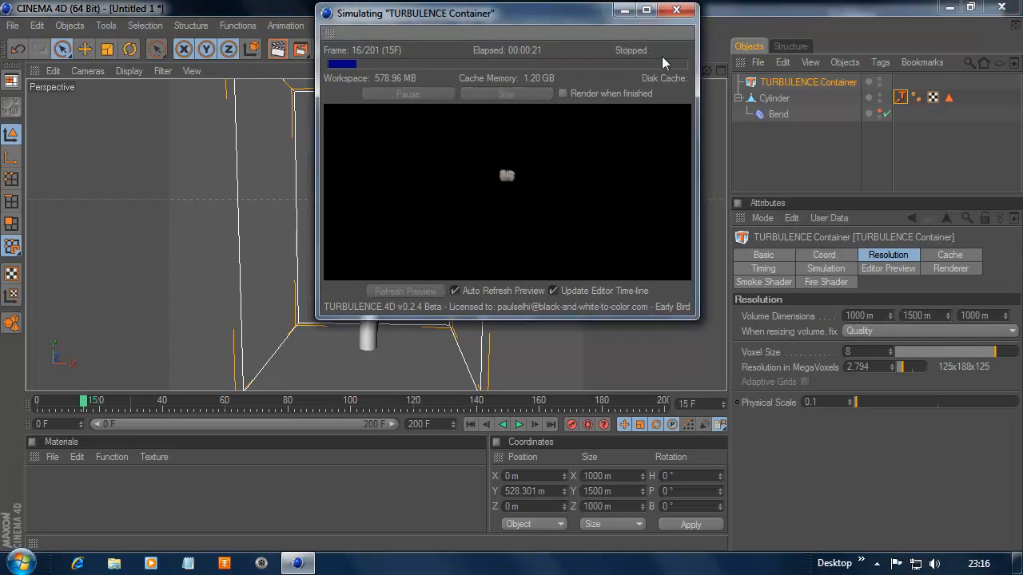
right_click(892, 364)
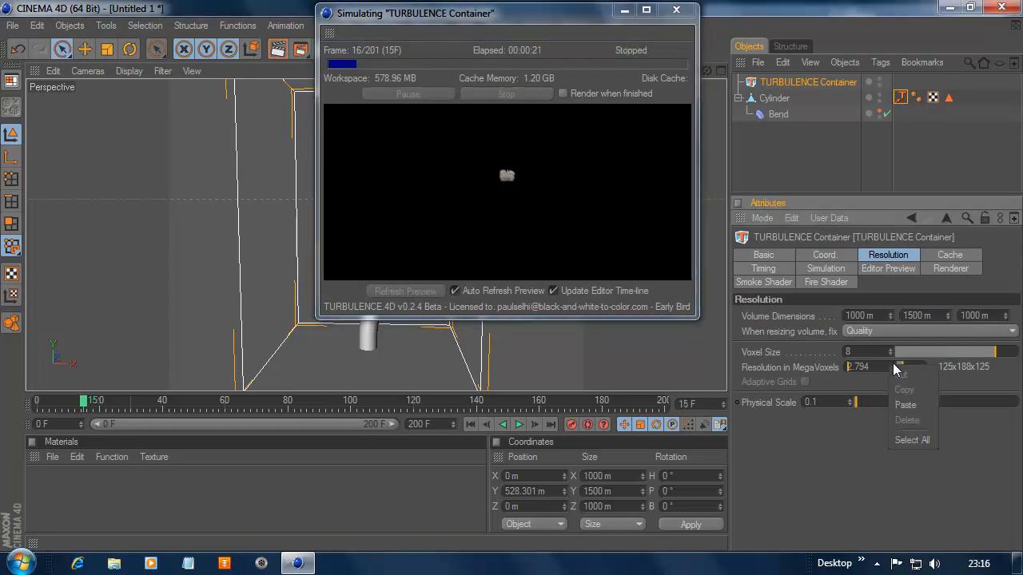
click(852, 397)
right_click(891, 367)
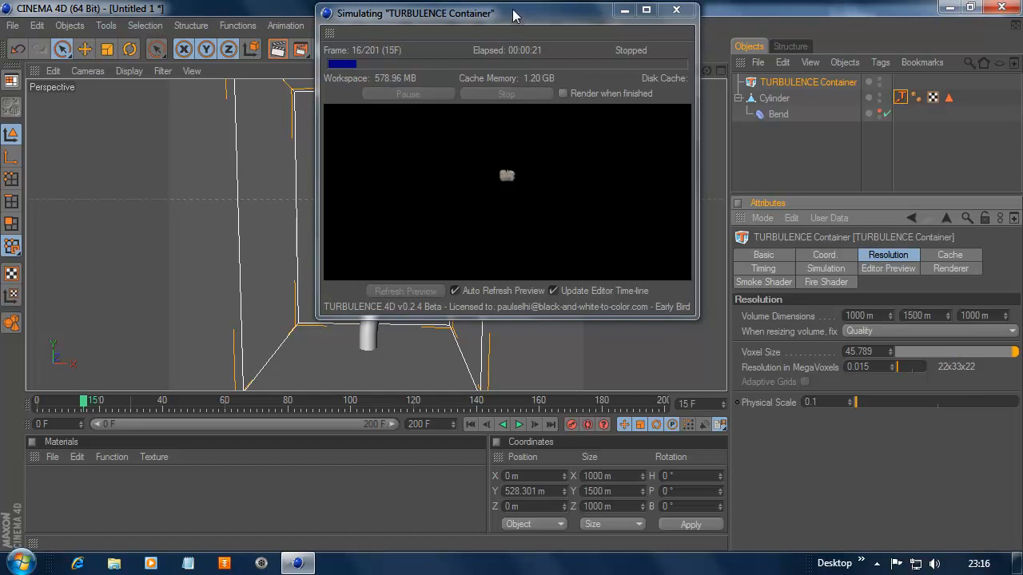
Step: Run the Turbulence4D simulation again at the reduced resolution, keeping its window clear of the cylinder, and return to frame 0
drag(514, 16, 579, 128)
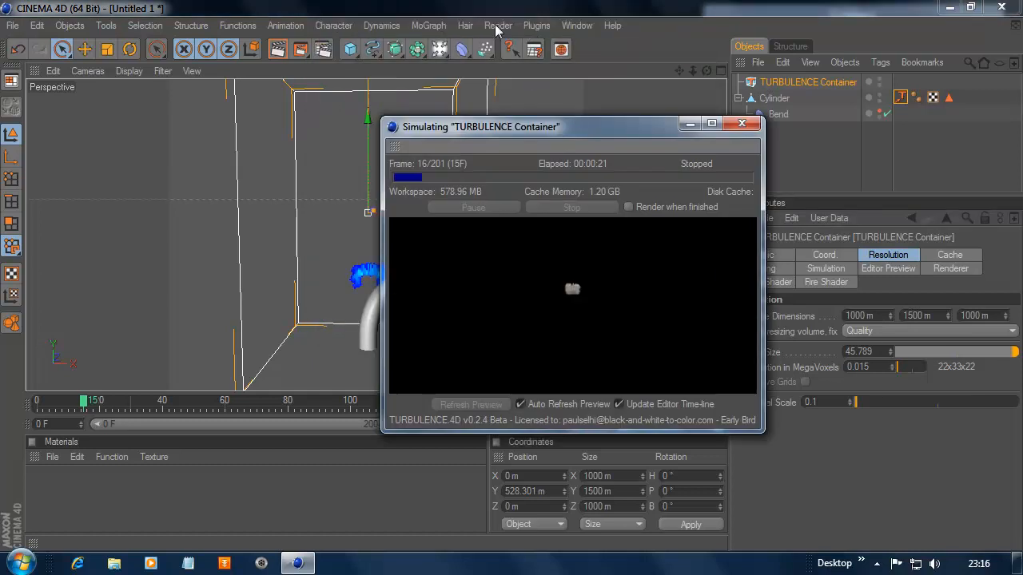
click(534, 26)
click(542, 50)
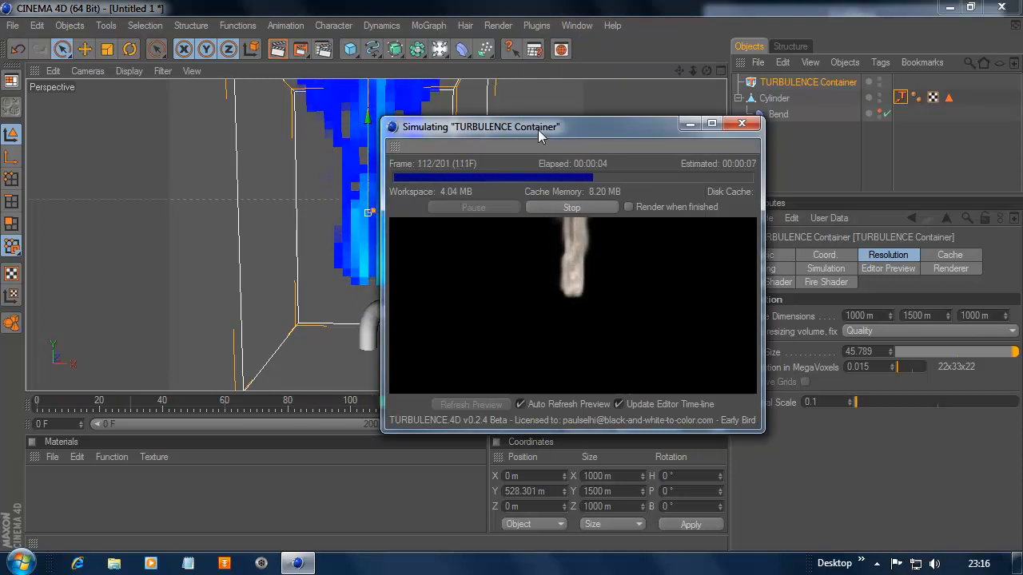
drag(538, 129, 677, 165)
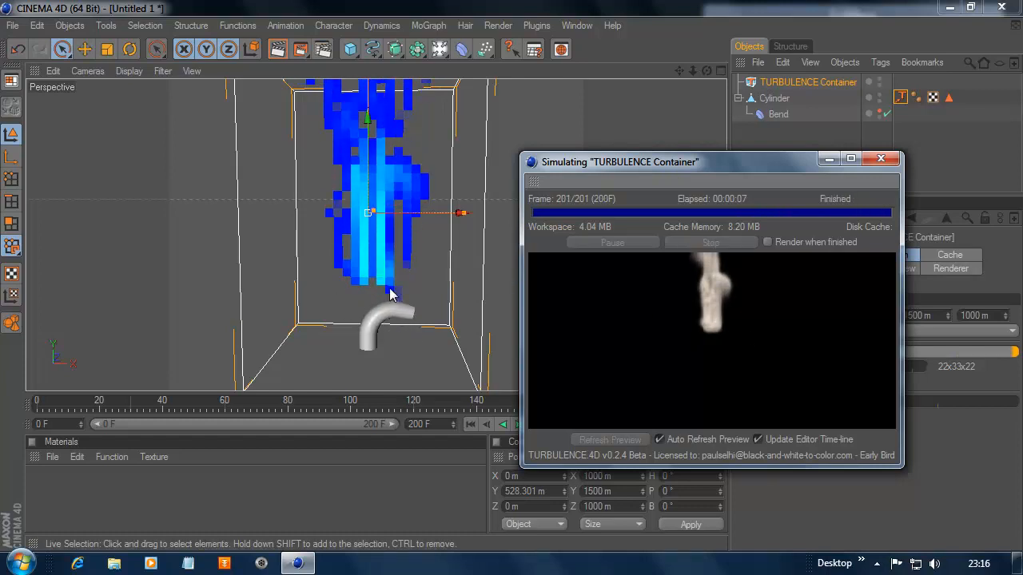
drag(637, 163, 763, 141)
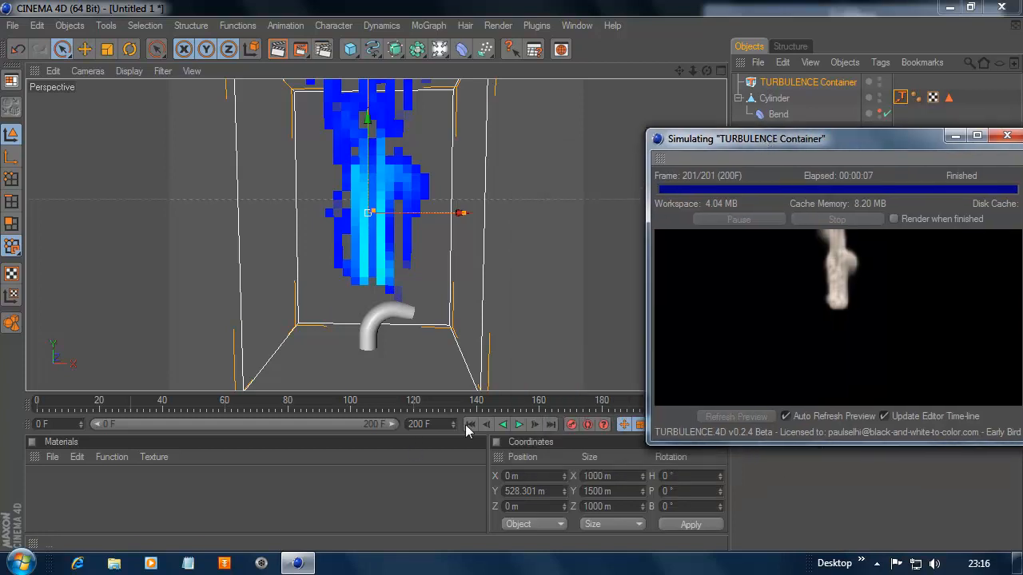
click(502, 426)
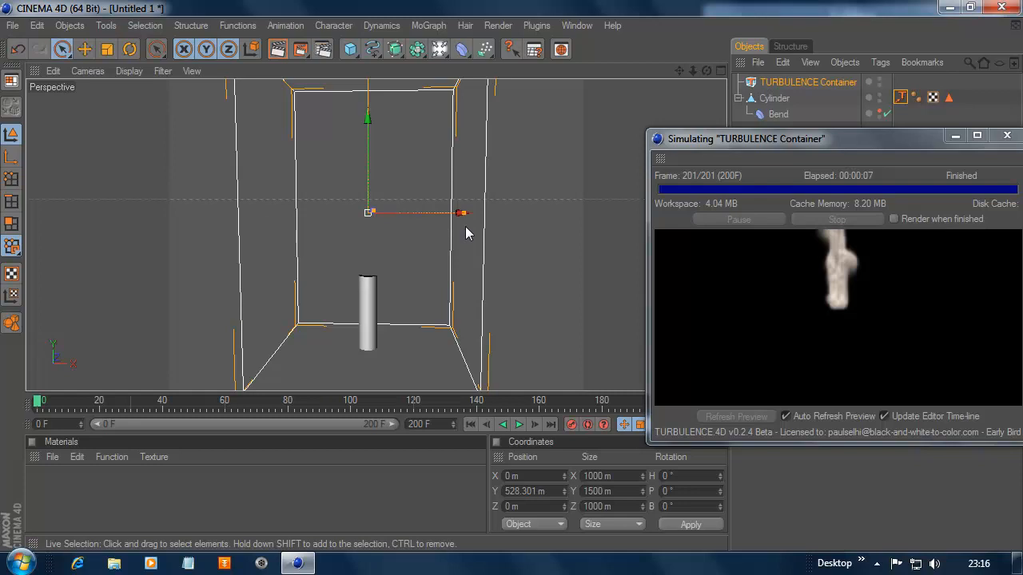
Step: Play the simulated smoke animation from an angled Perspective view and return to frame 0
drag(707, 71, 480, 184)
mouse_move(693, 71)
mouse_down()
mouse_move(719, 73)
mouse_move(680, 72)
mouse_up()
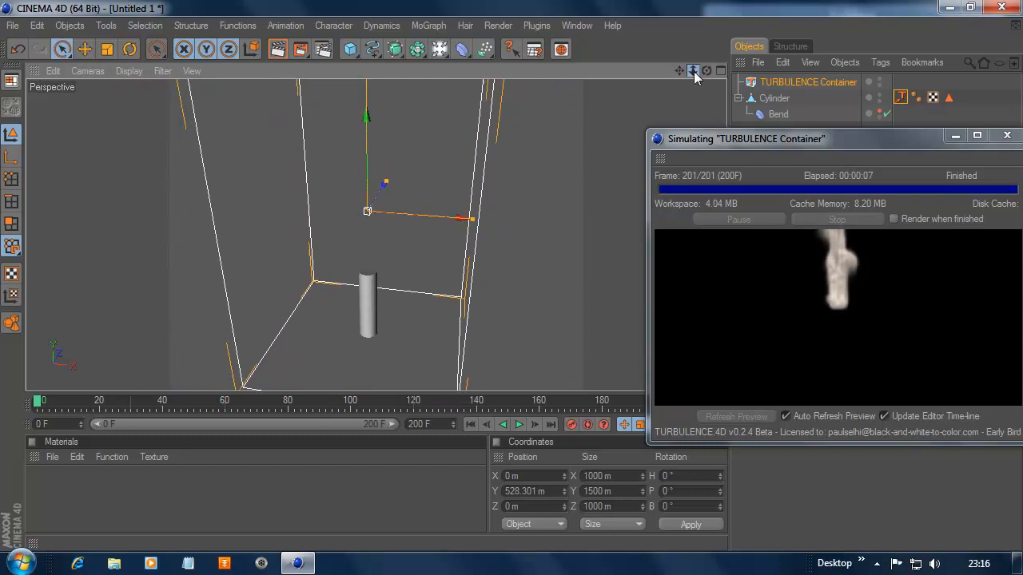
click(518, 424)
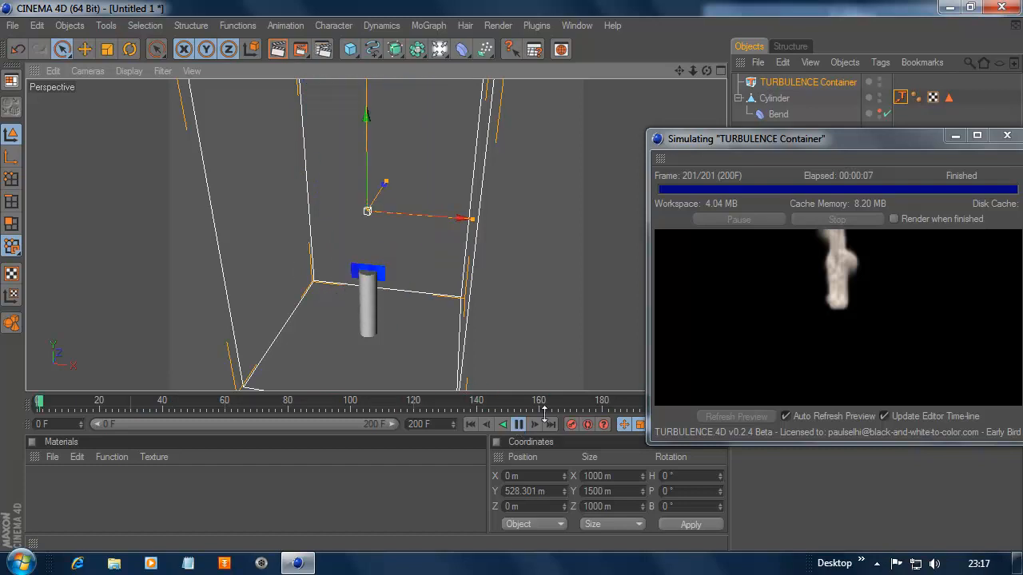
click(518, 424)
click(471, 424)
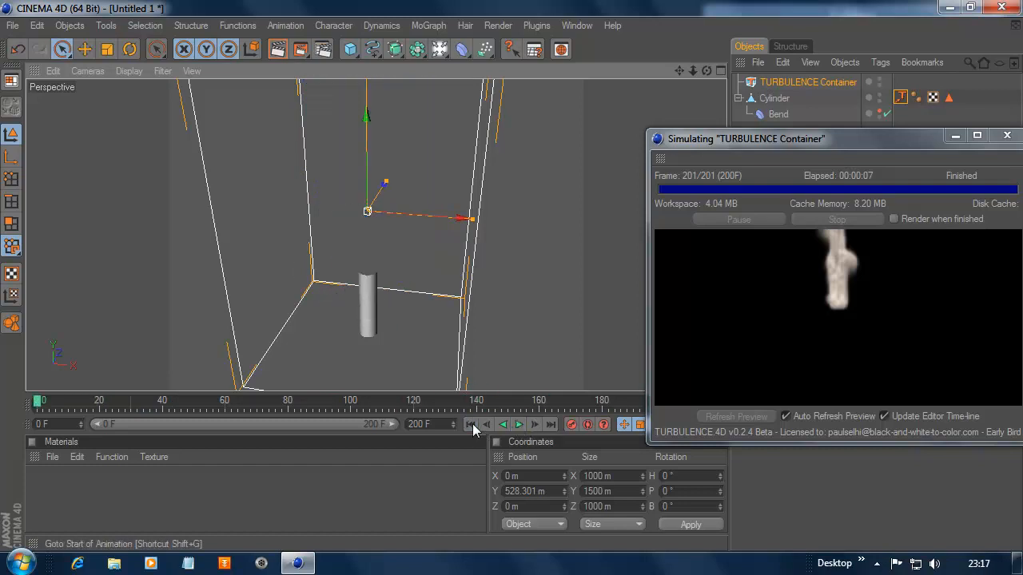
Step: Close the simulation window and replay the smoke and bending cylinder from a frontal view, returning to frame 0
drag(776, 141, 496, 149)
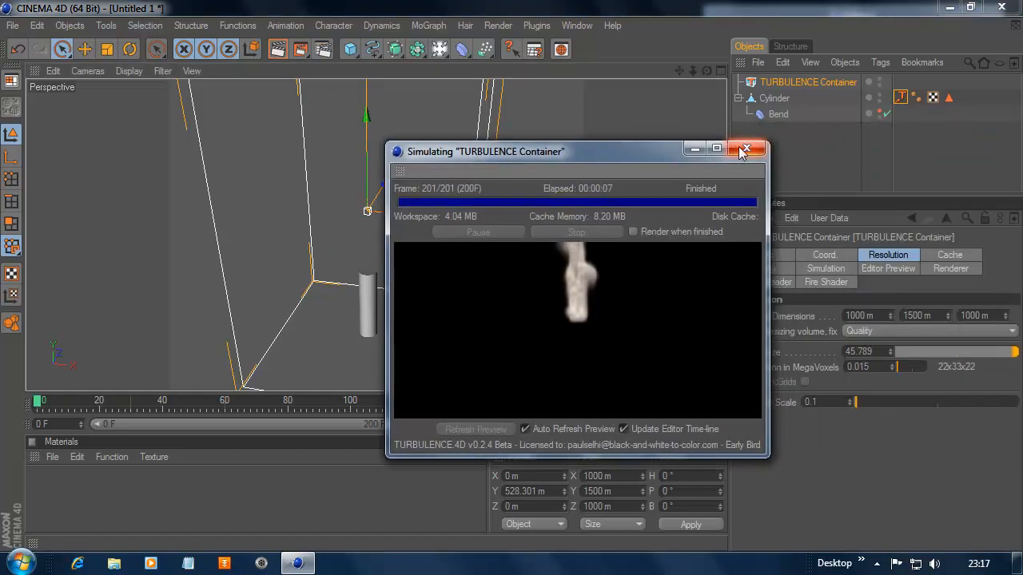
click(738, 144)
drag(706, 70, 676, 72)
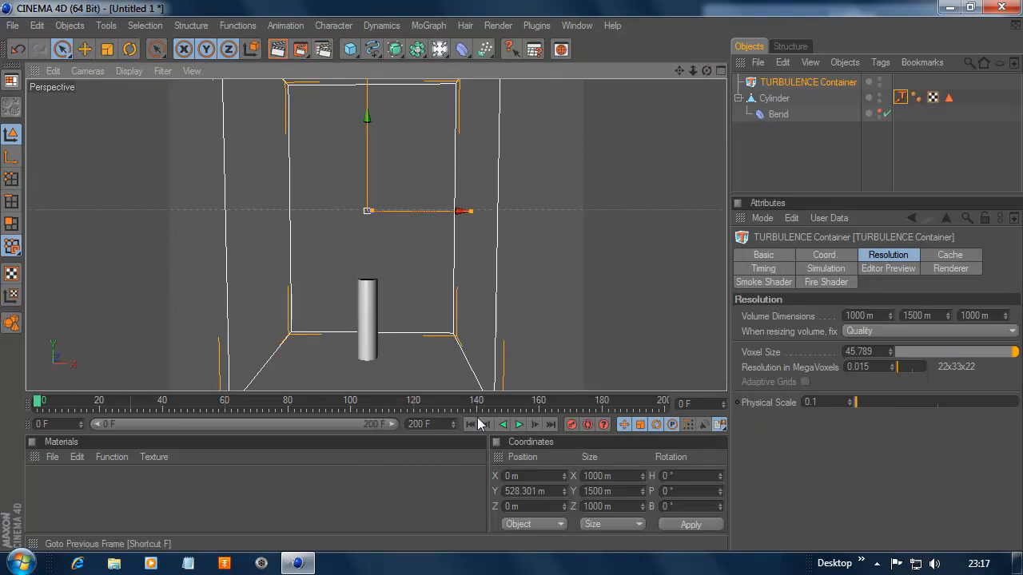
click(518, 426)
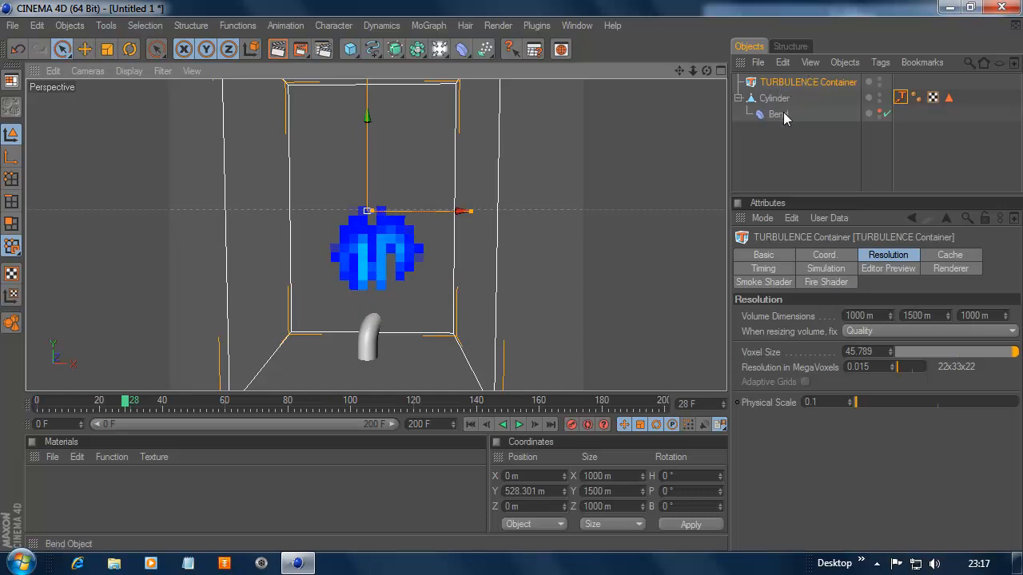
click(472, 424)
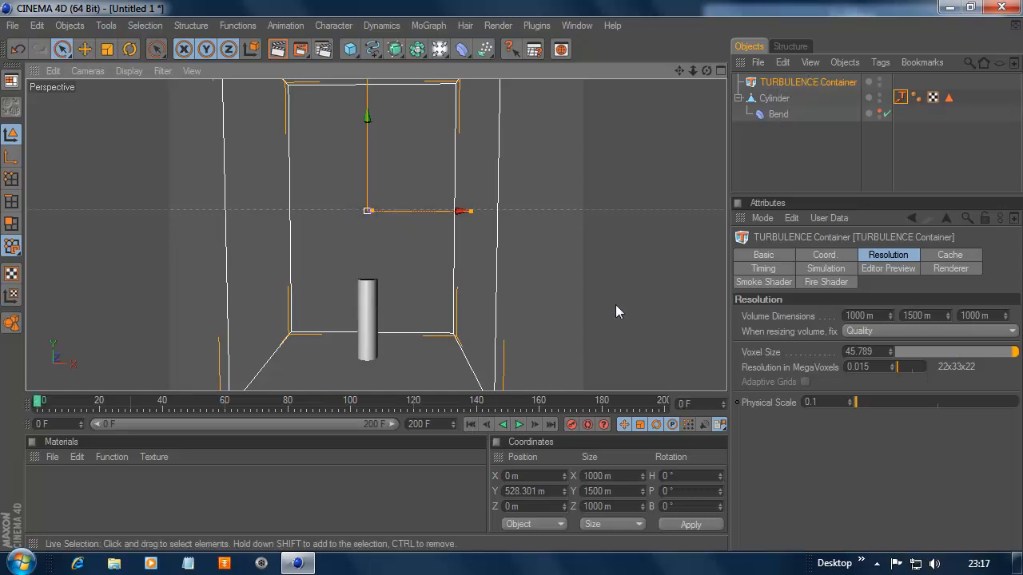
Step: Add a Point Cache character tag to the cylinder, store its state and calculate the cache
right_click(775, 102)
mouse_move(538, 168)
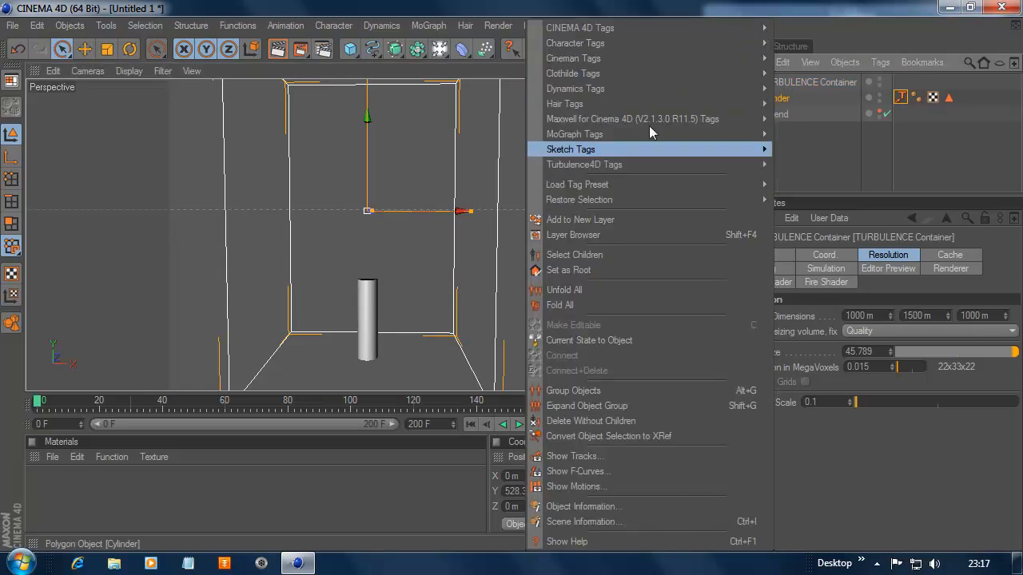
mouse_move(625, 44)
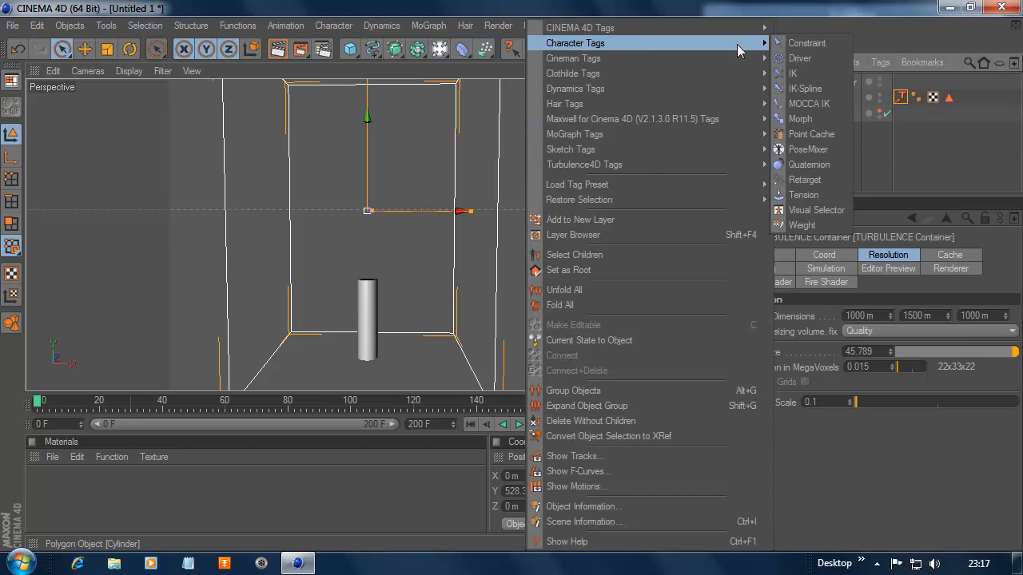
click(818, 136)
click(812, 134)
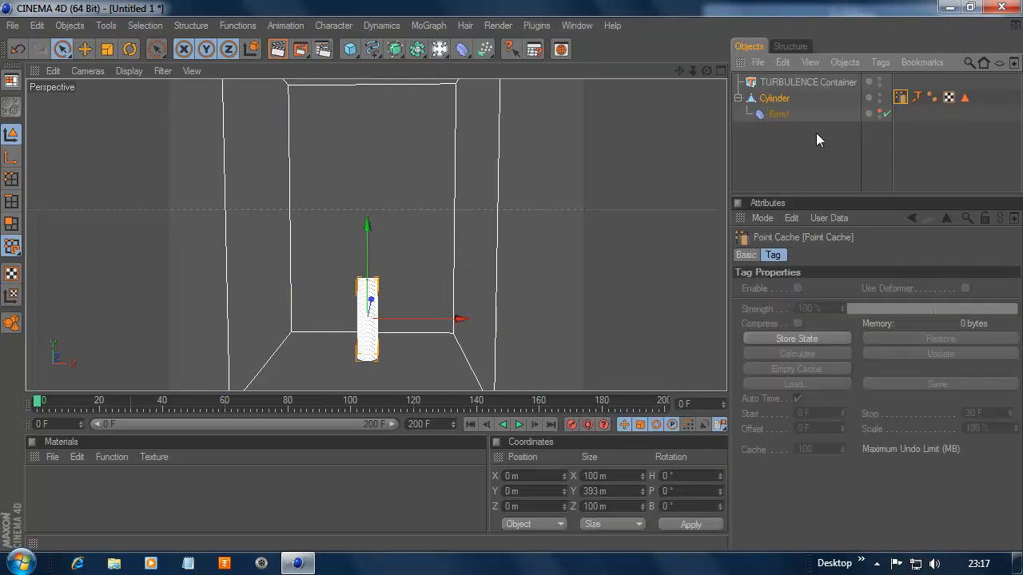
click(796, 341)
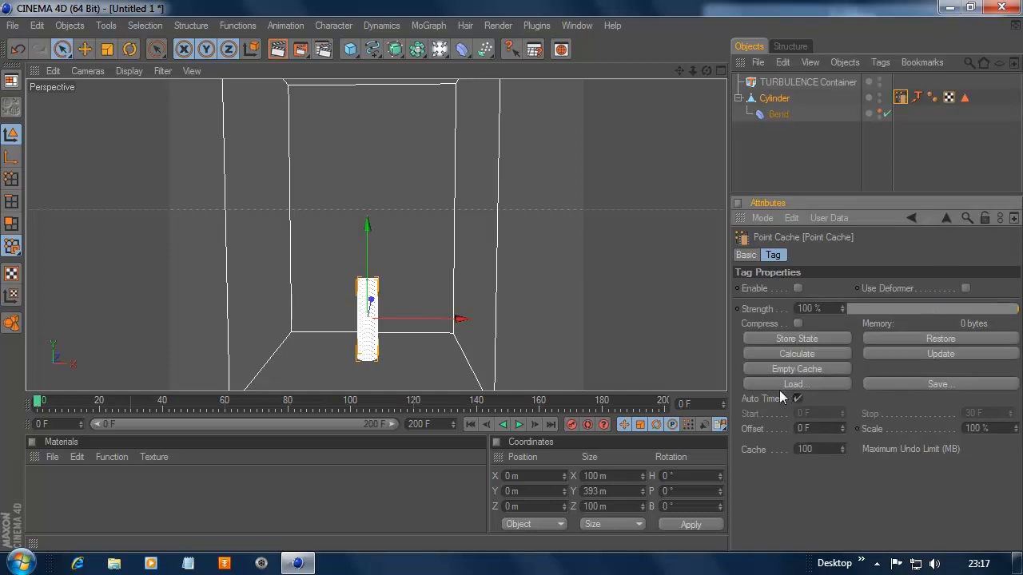
click(790, 357)
Step: Disable the Bend deformer and play the cylinder's cached animation, returning to frame 0
click(887, 113)
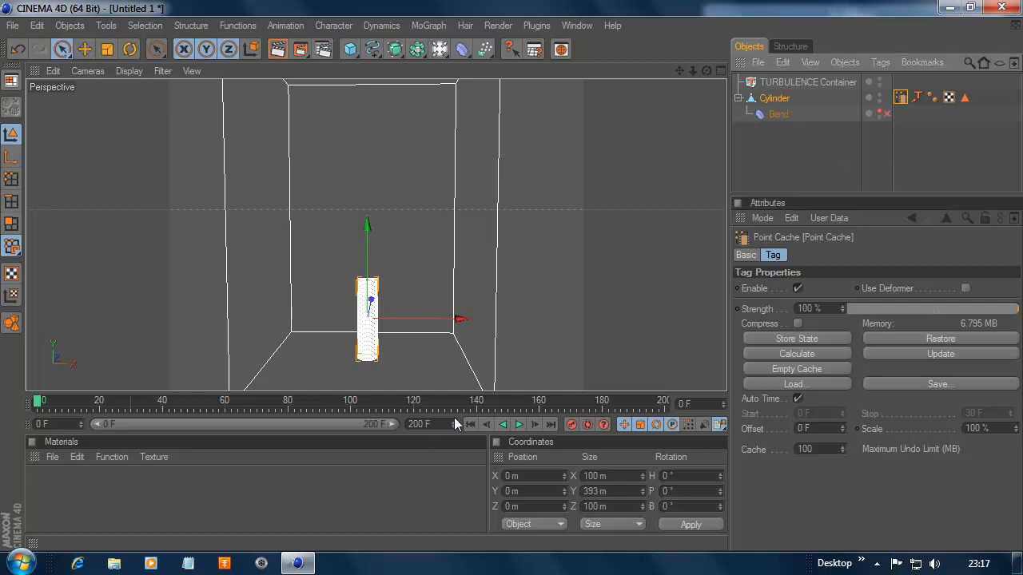
click(518, 424)
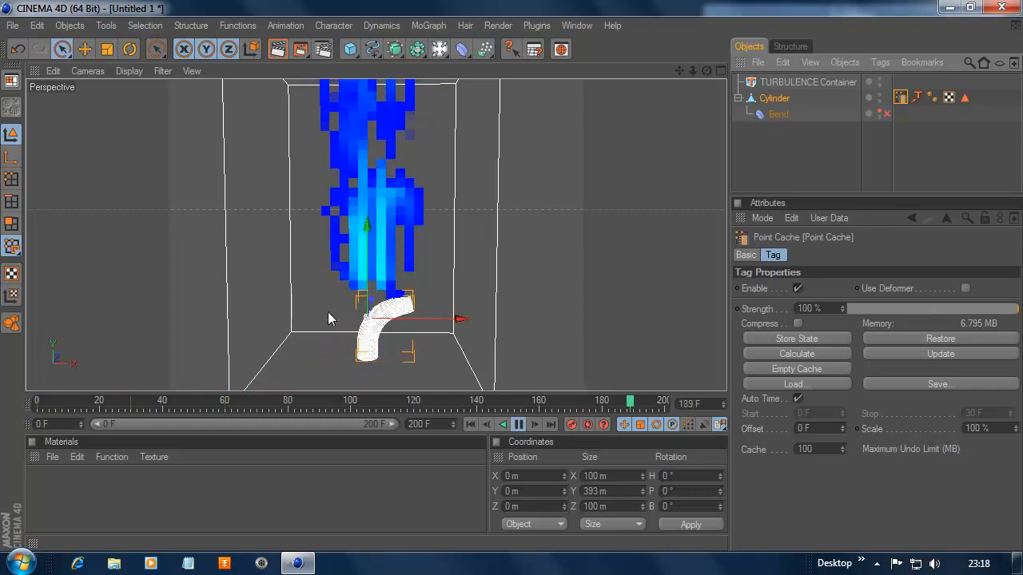
click(519, 424)
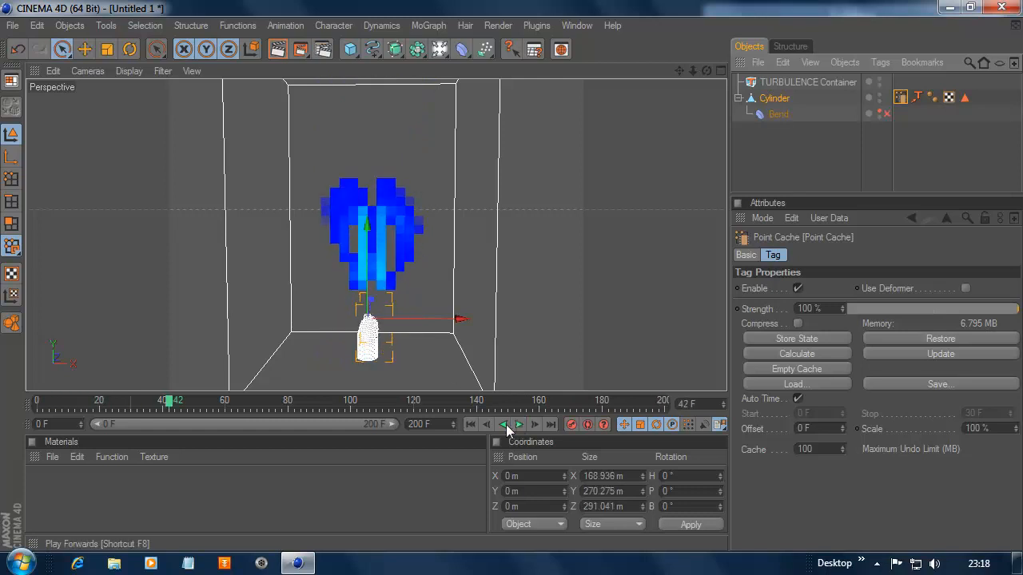
click(472, 424)
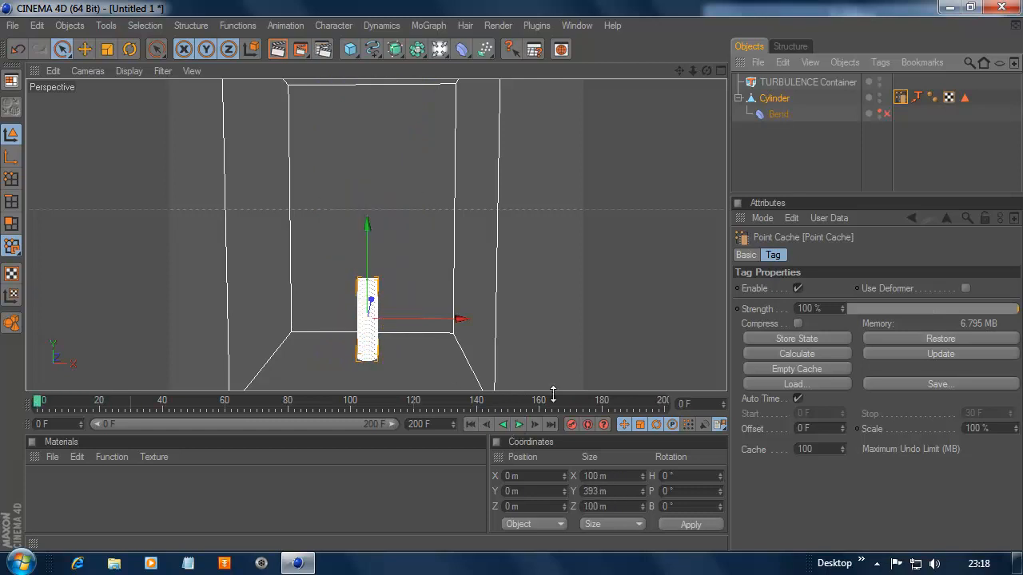
Step: Delete the Bend deformer from under the cylinder, check the cached motion by playing the animation, and return to frame 0
click(780, 114)
click(781, 63)
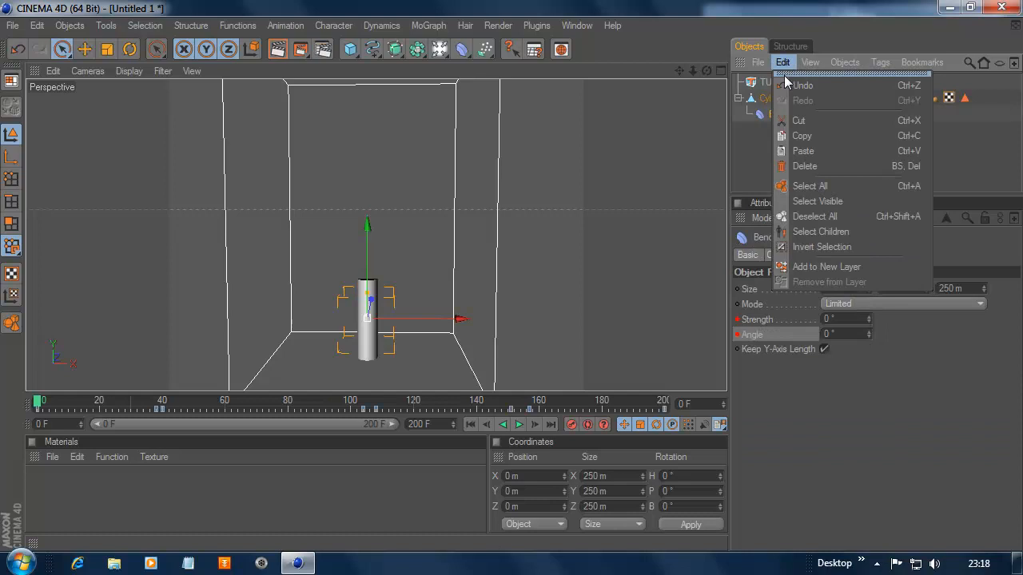
click(802, 165)
click(519, 424)
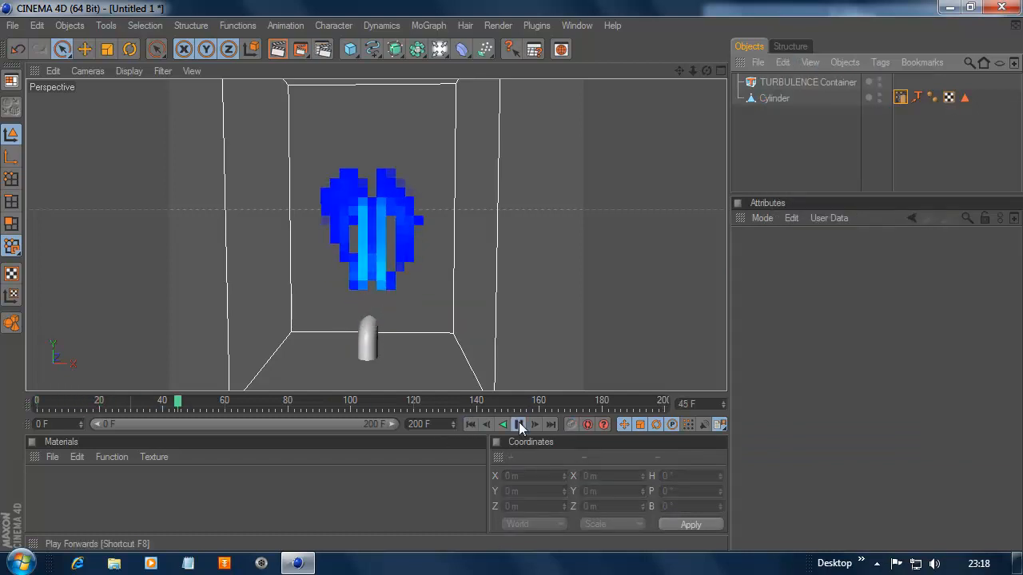
click(520, 425)
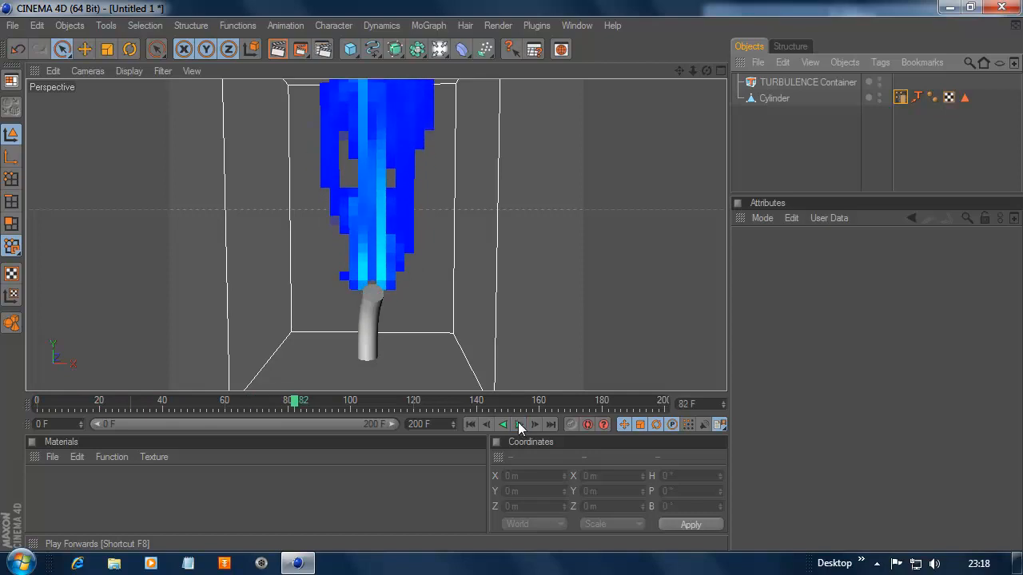
click(470, 424)
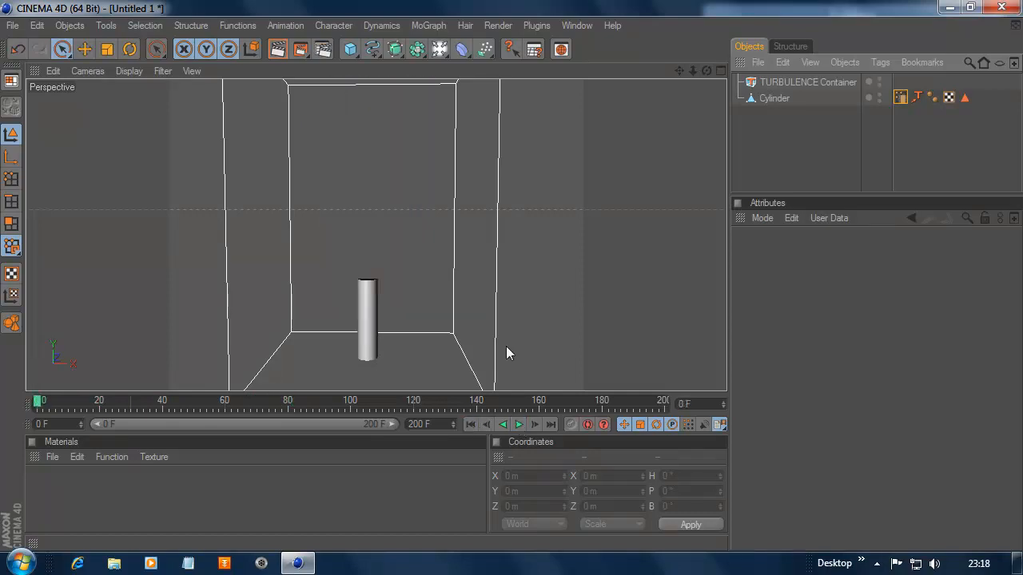
Step: Run the Turbulence4D simulation for the TURBULENCE Container again with the cached cylinder and reposition its window
click(805, 84)
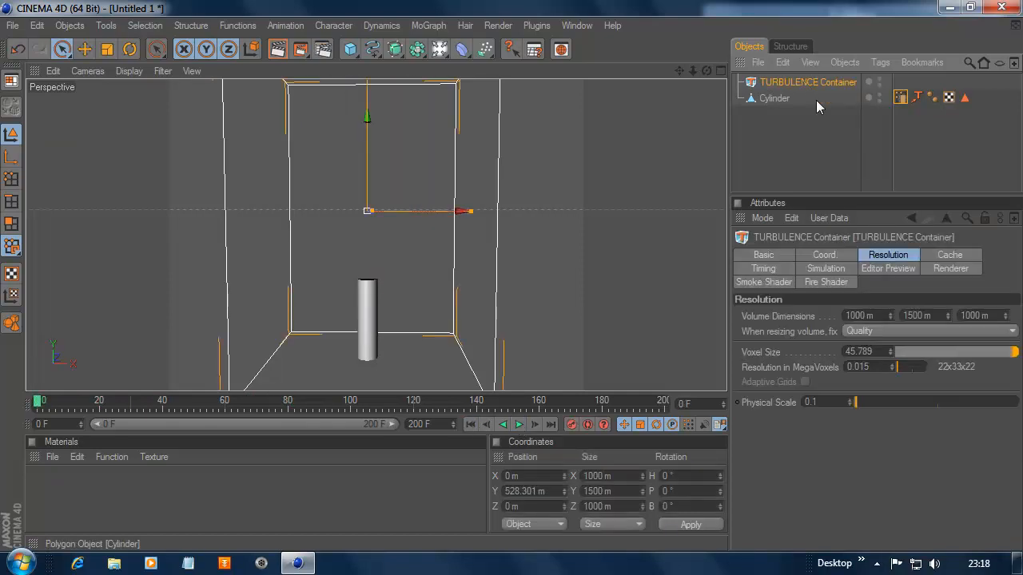
click(531, 26)
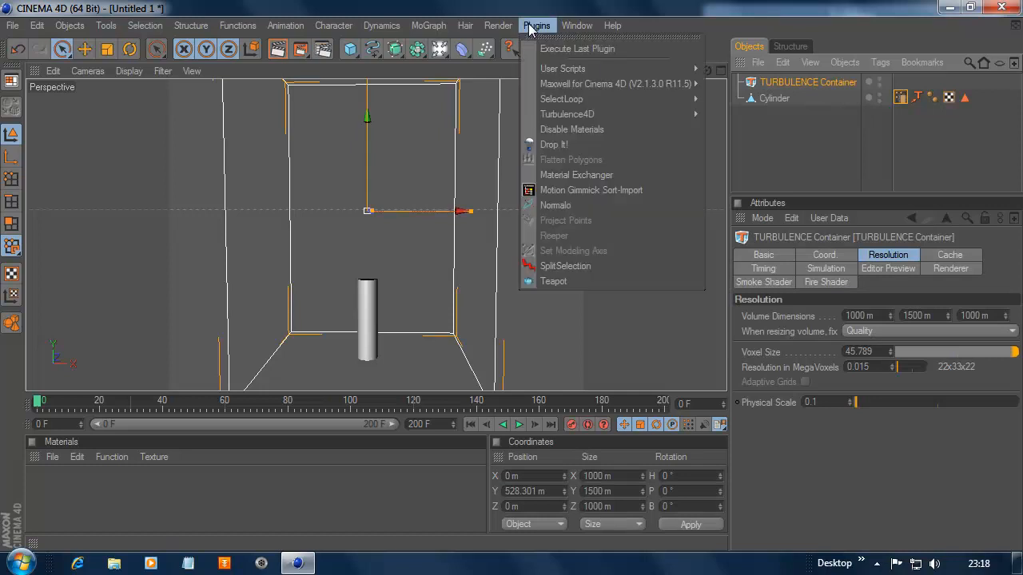
click(565, 50)
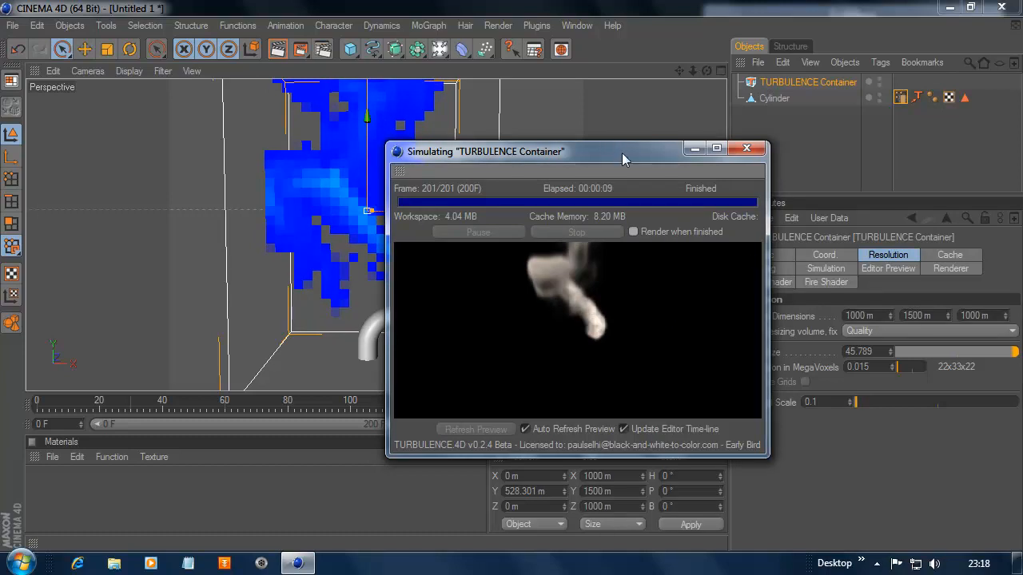
drag(622, 153, 566, 100)
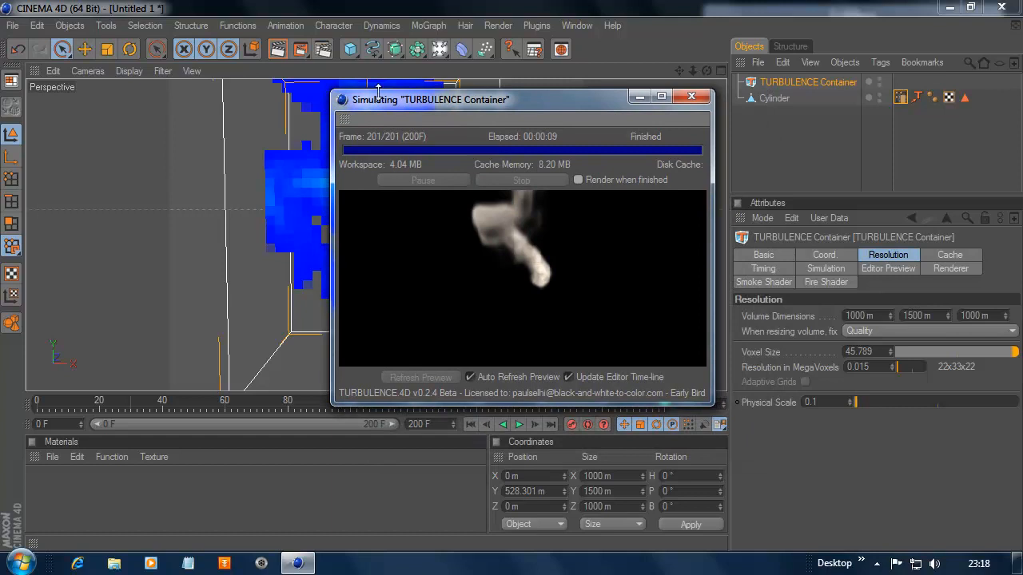
Step: Set the render output's frame range to All Frames and render the animation in the Picture Viewer without saving
click(323, 50)
click(71, 60)
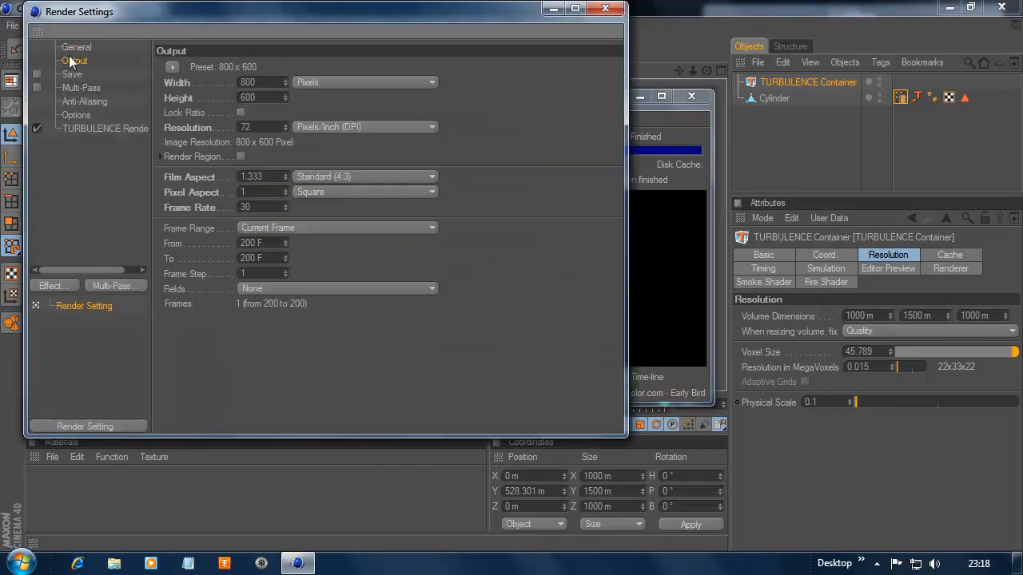
click(353, 230)
click(332, 278)
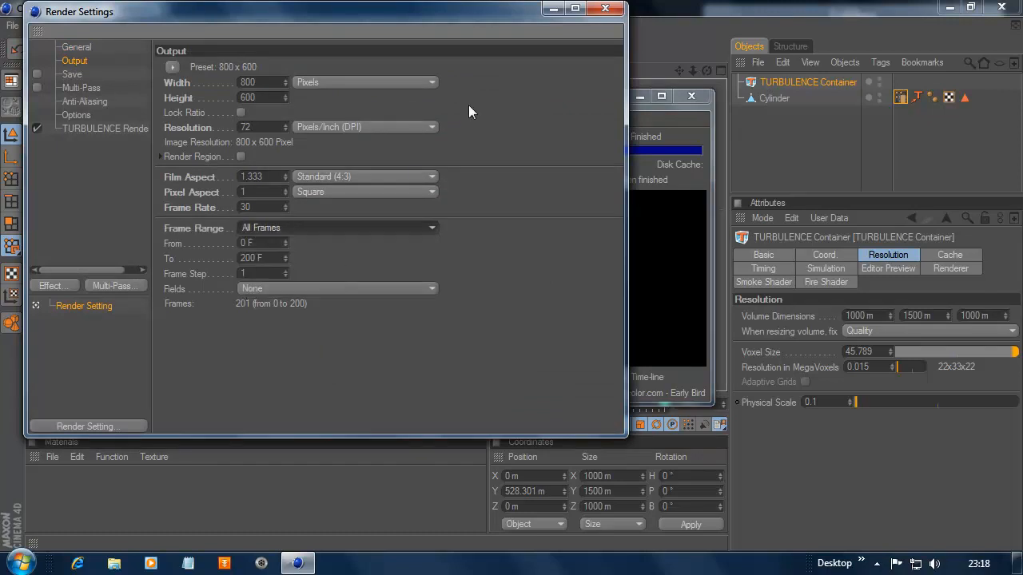
click(604, 11)
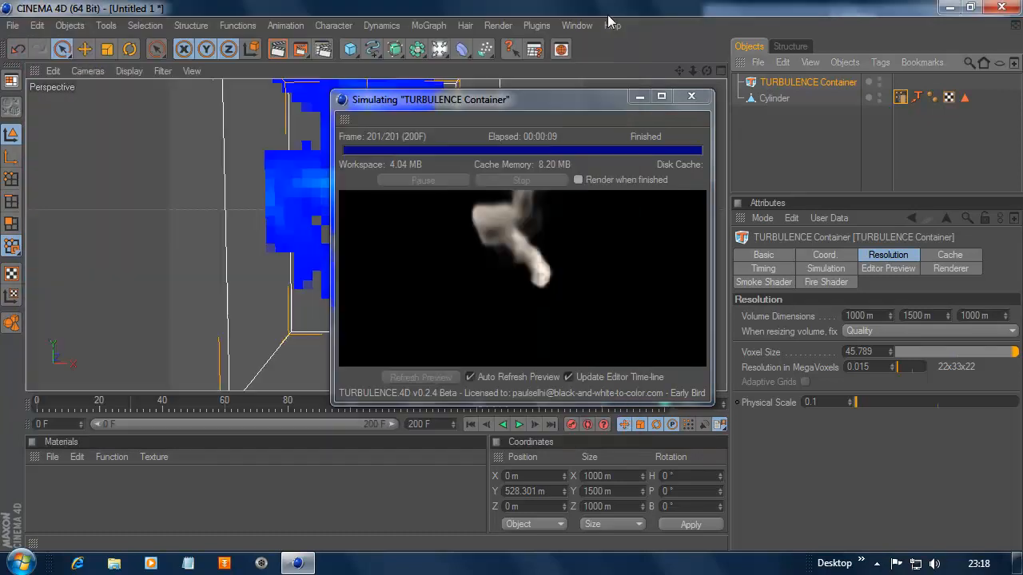
click(302, 51)
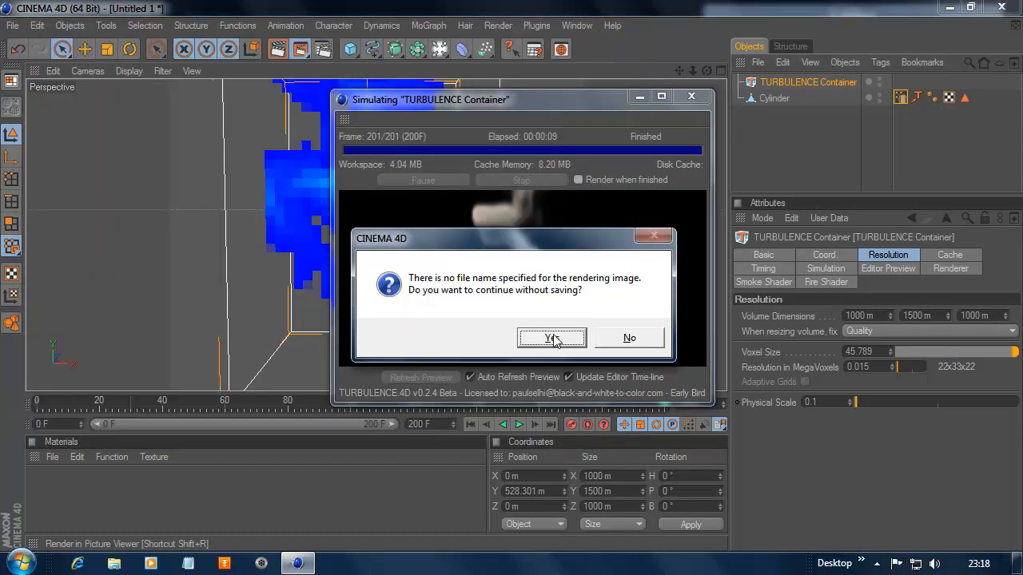
click(554, 337)
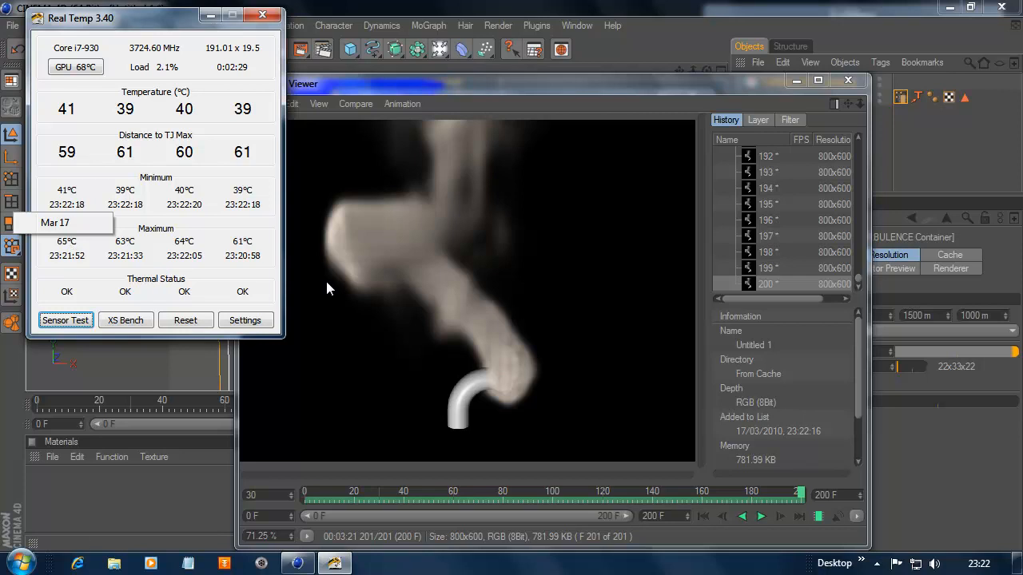
Step: Play the rendered smoke animation from its first frame in the Picture Viewer, rewind it and close the viewer
click(700, 517)
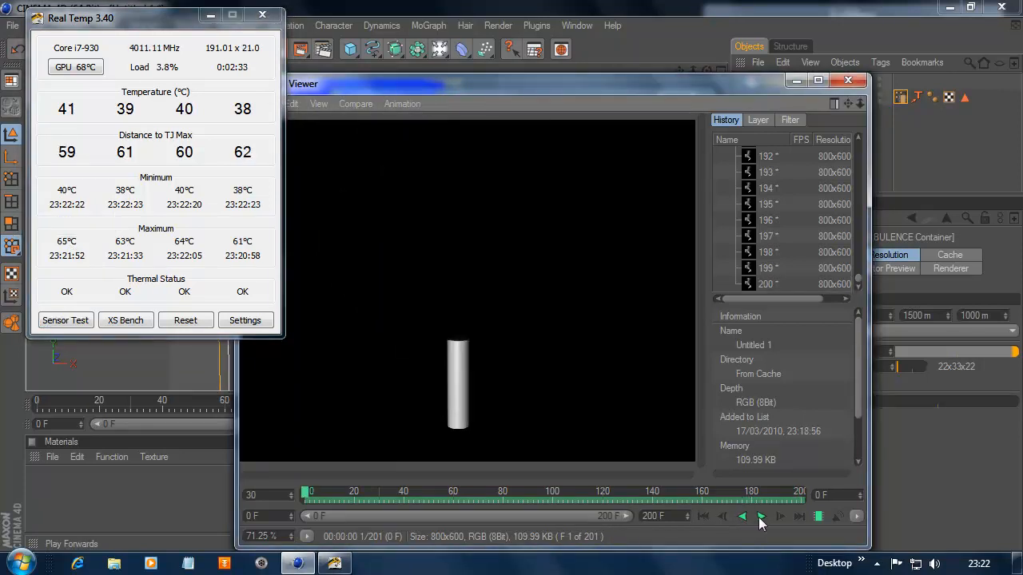
click(759, 517)
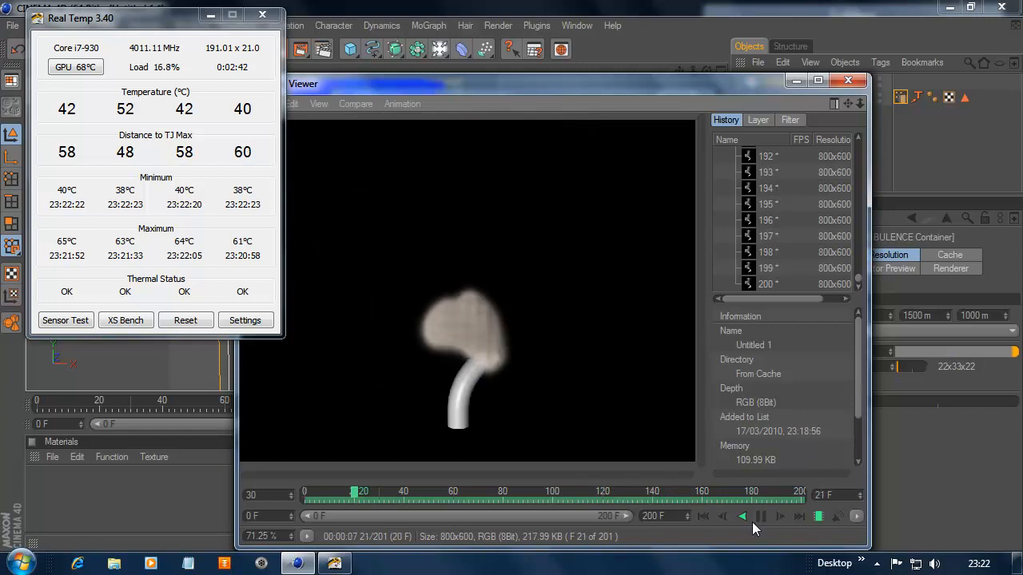
click(759, 517)
click(708, 516)
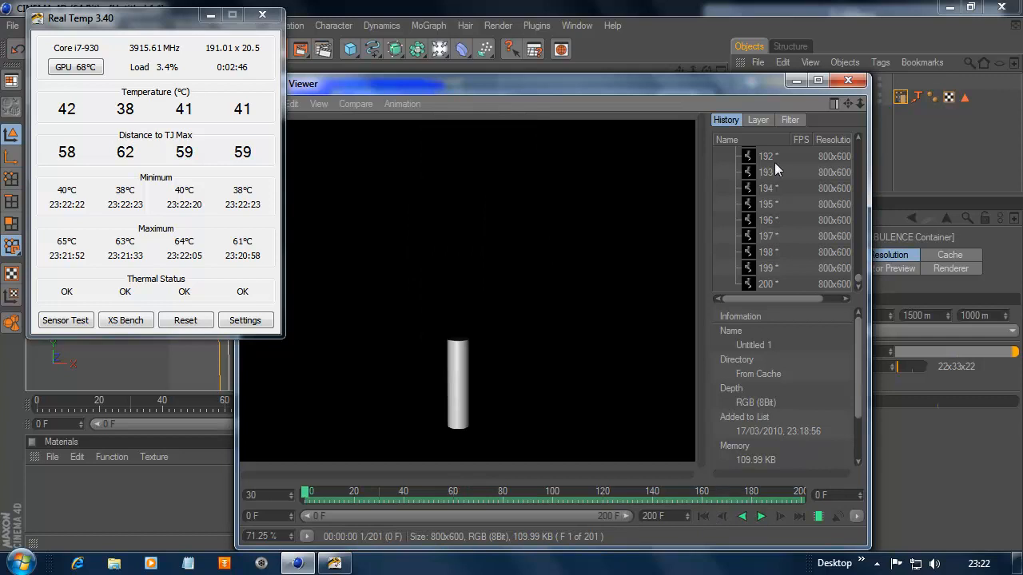
click(848, 82)
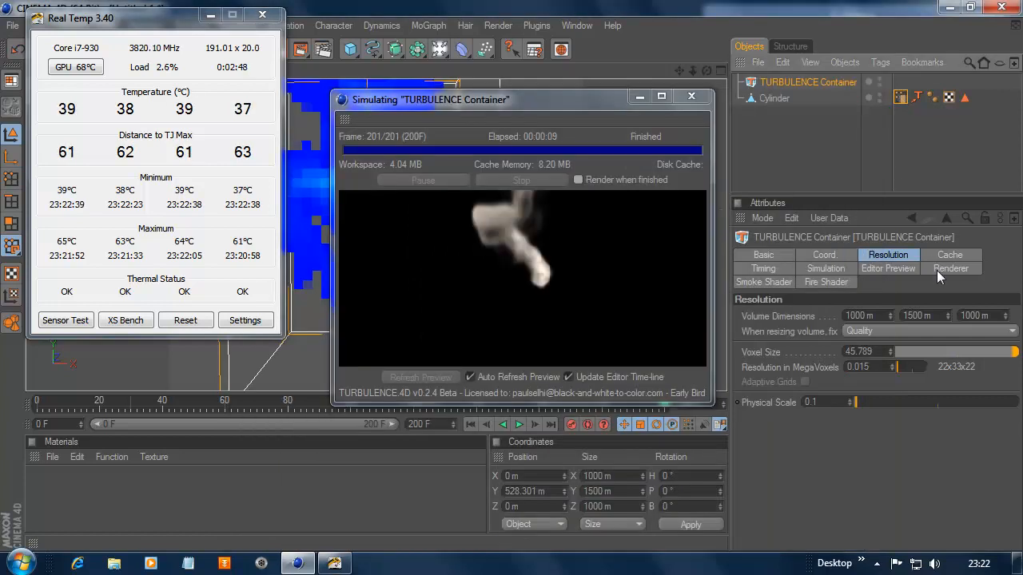
Step: Set the TURBULENCE Container's Time Step Size to 1 in its timing settings
click(828, 268)
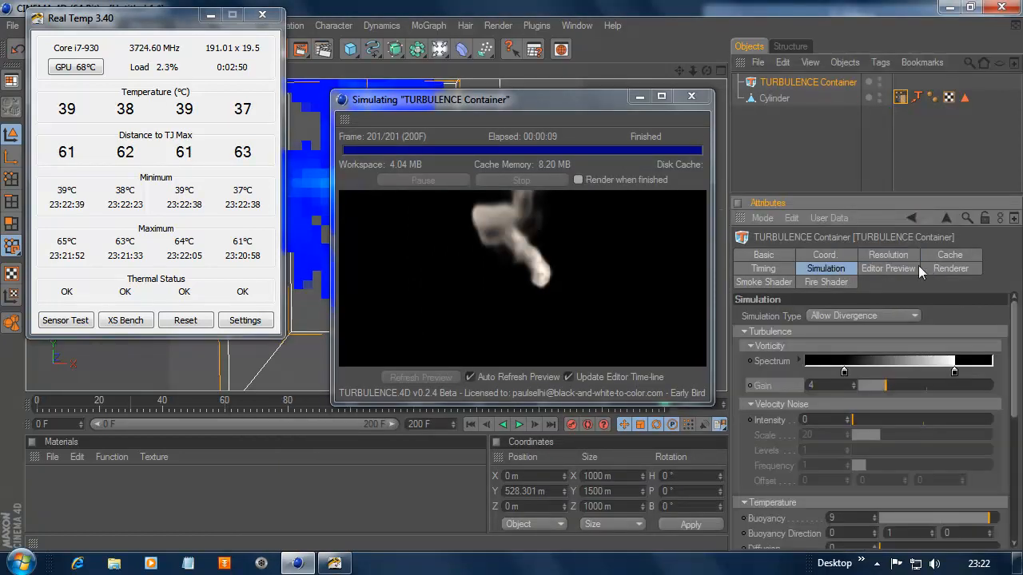
click(766, 270)
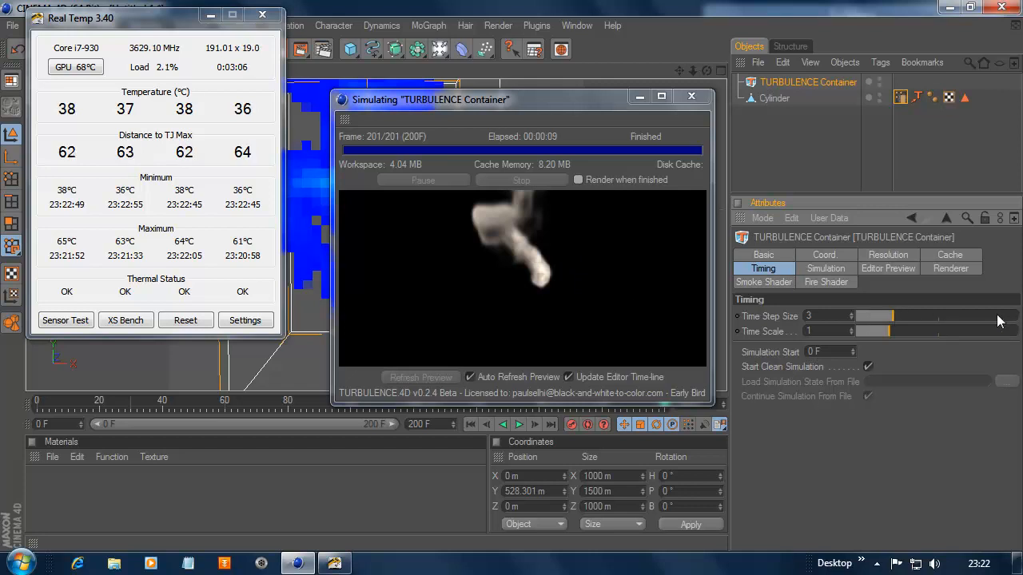
drag(890, 315, 818, 317)
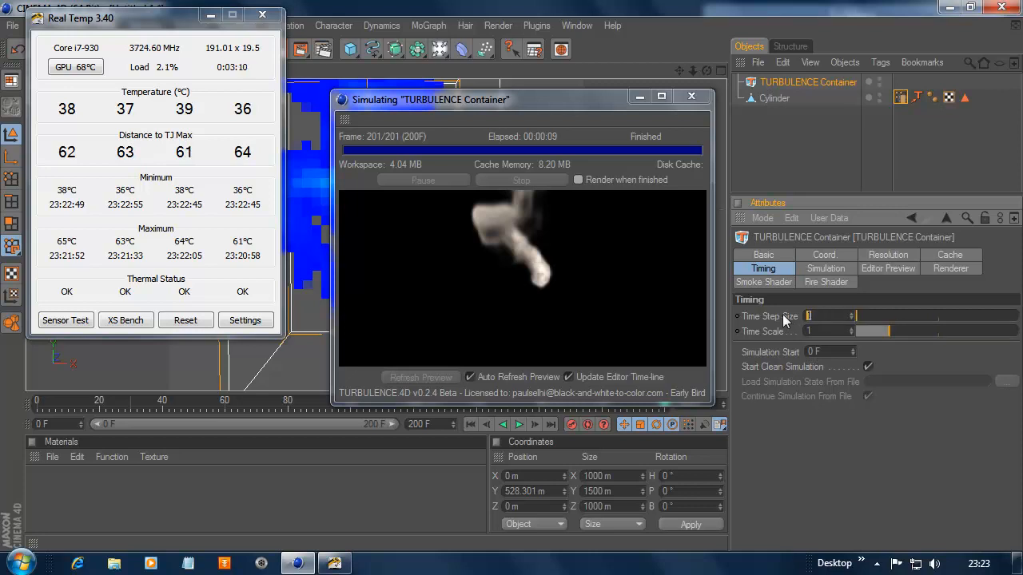
Step: Run the Turbulence4D simulation again for the TURBULENCE Container with Time Step Size 1 and Time Scale 1
click(819, 330)
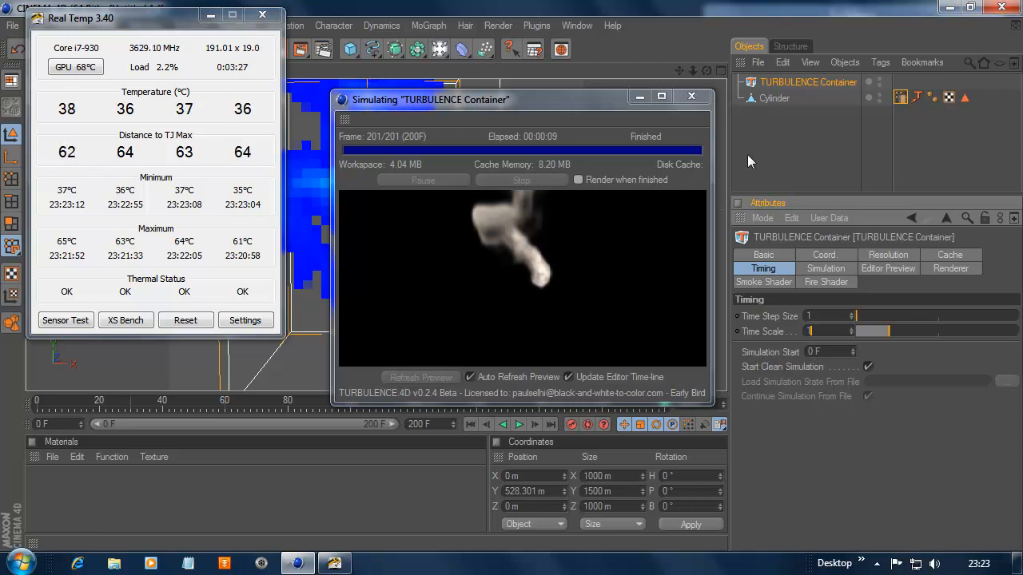
click(536, 28)
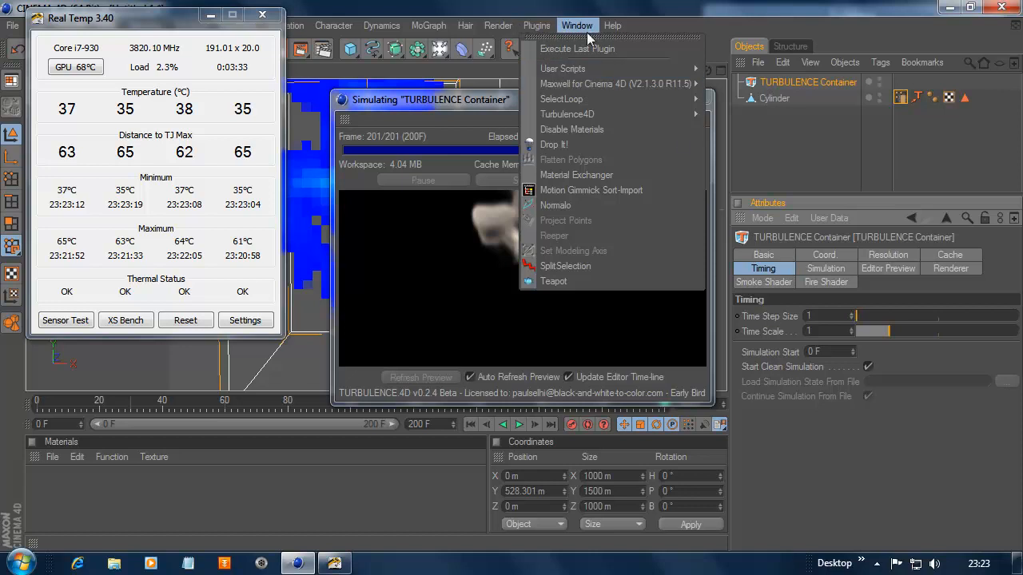
click(548, 51)
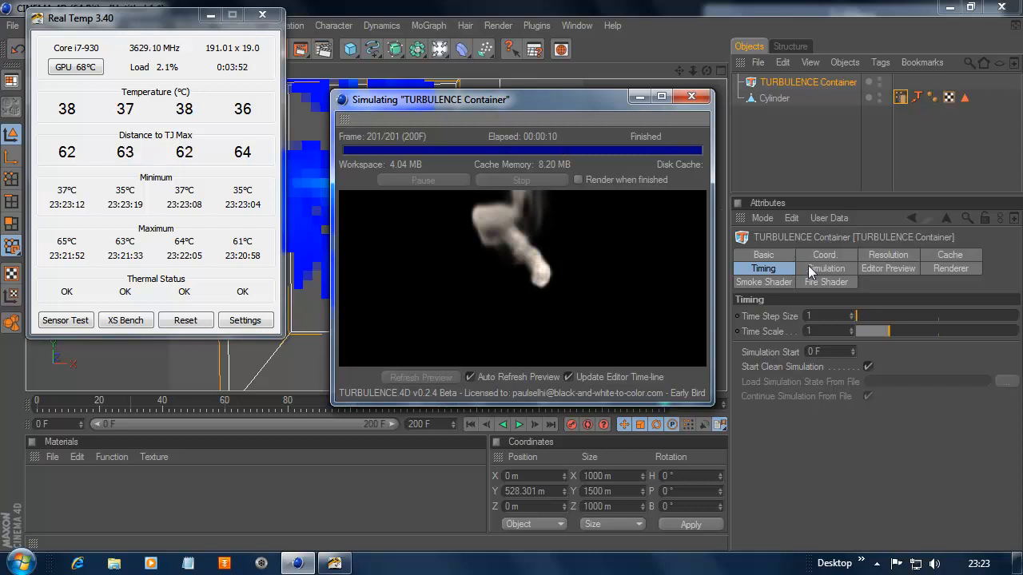
Step: Set the TURBULENCE Container's Time Step Size to 3 and simulate it again
double_click(851, 314)
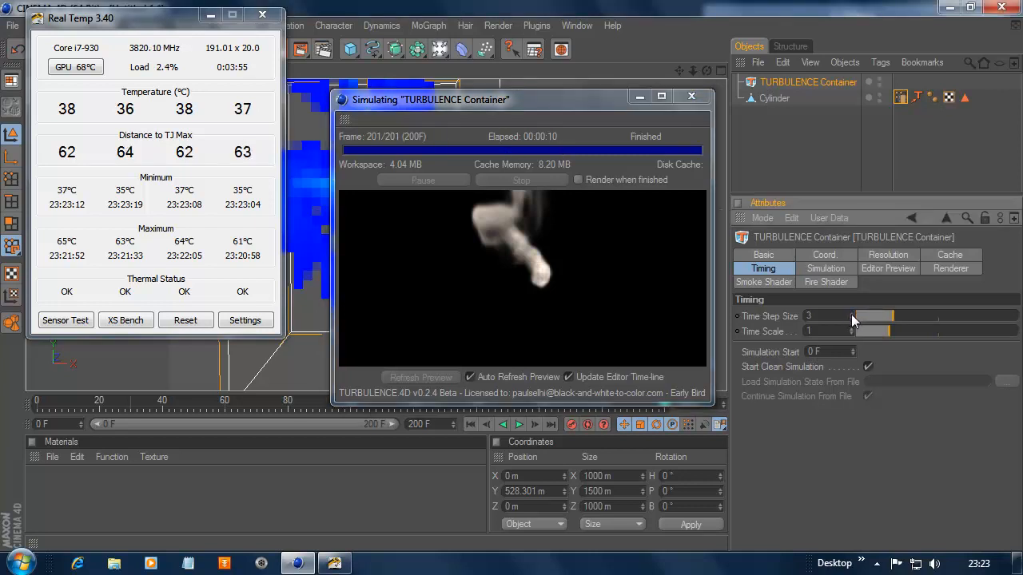
click(539, 26)
click(540, 50)
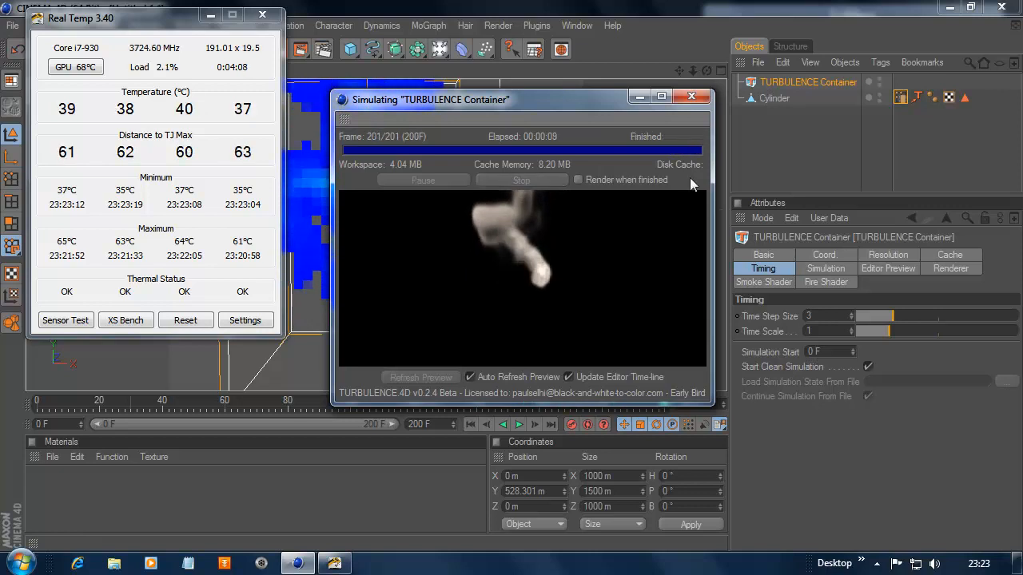
Step: Raise the TURBULENCE Container's Time Step Size to 10 and rerun the simulation
drag(895, 316, 1022, 316)
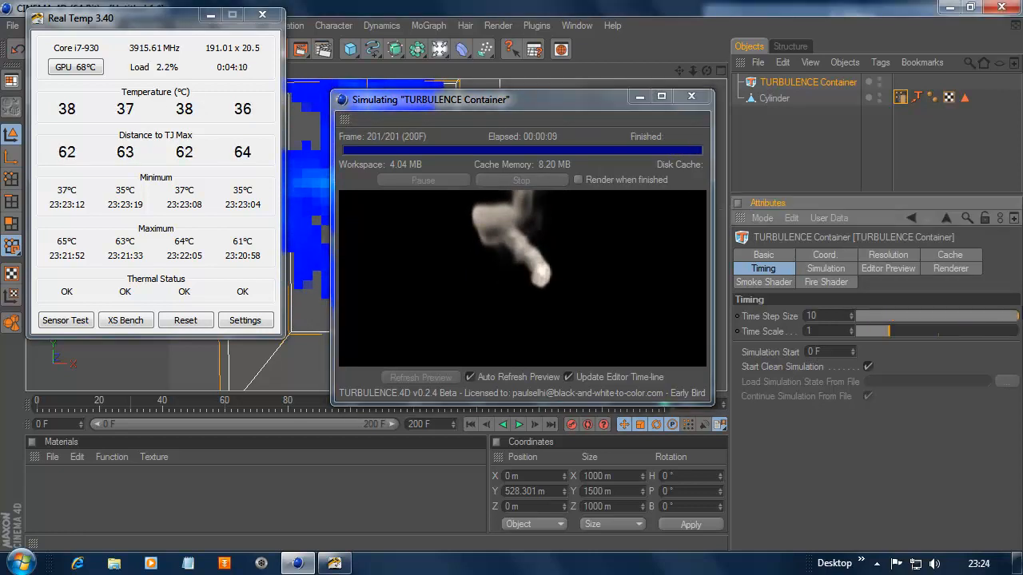
click(537, 25)
click(589, 42)
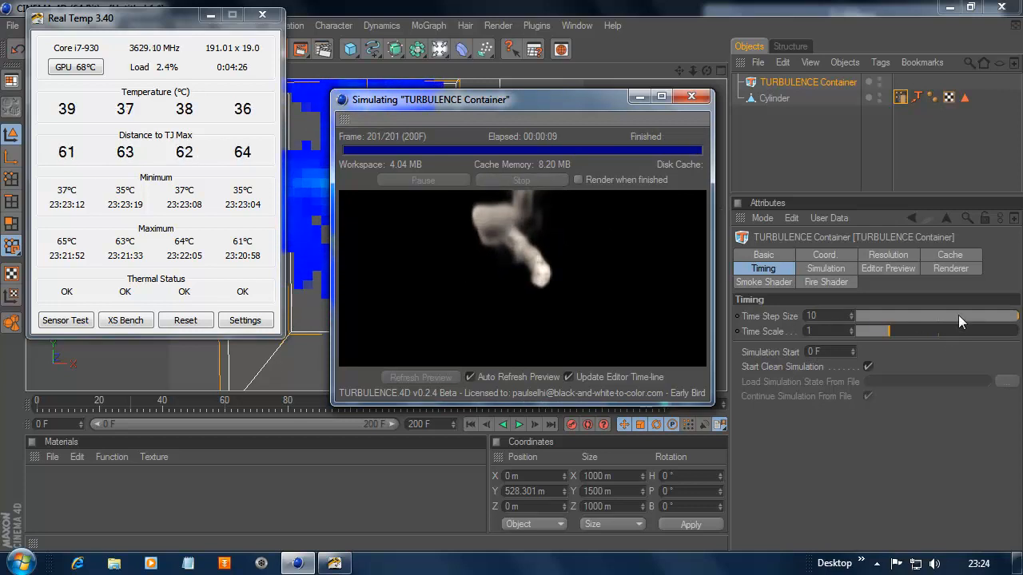
Step: Set the Time Step Size back to 3, close the simulation and Real Temp windows, and rewind the timeline to frame 0
click(853, 314)
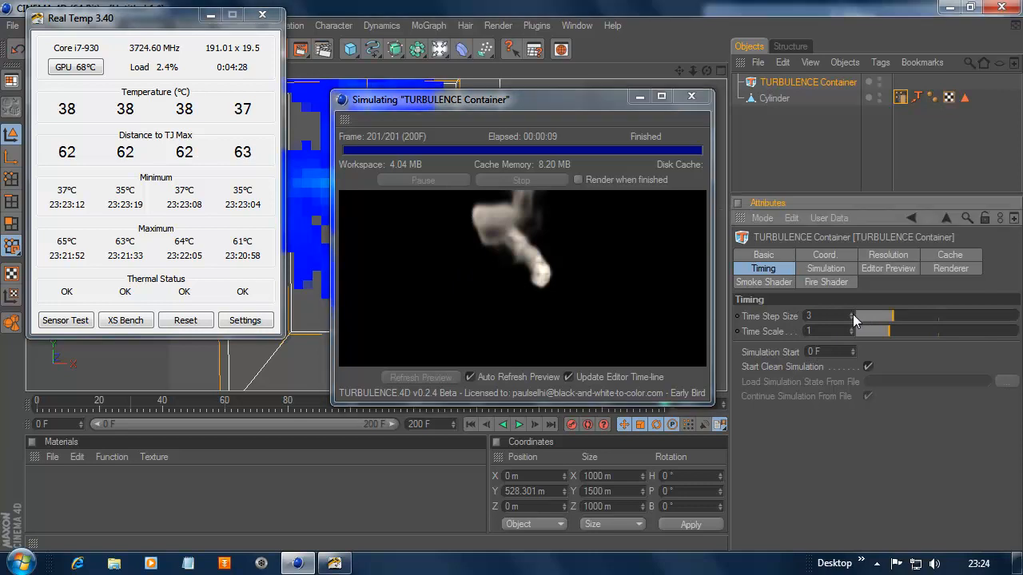
click(692, 97)
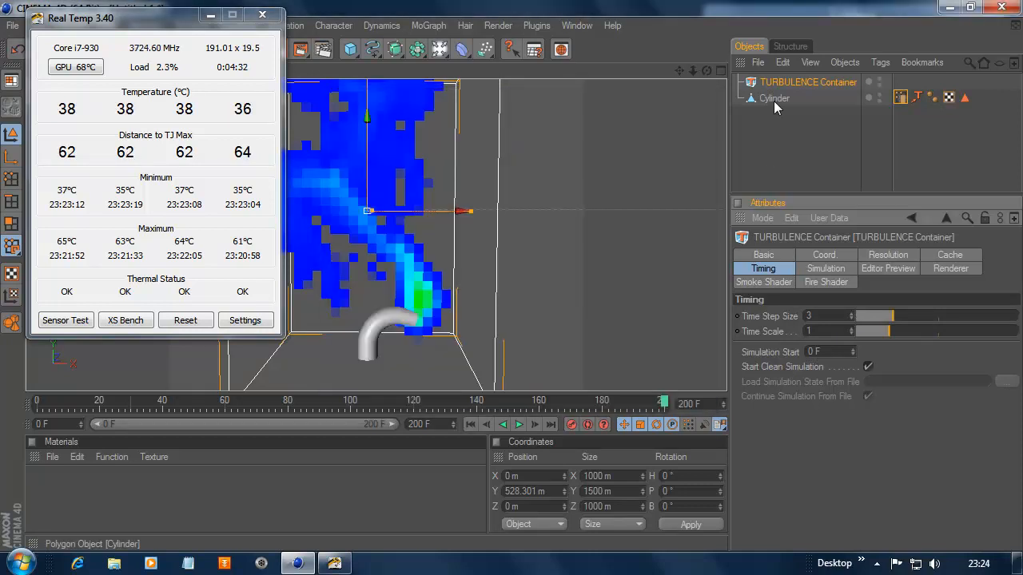
click(471, 424)
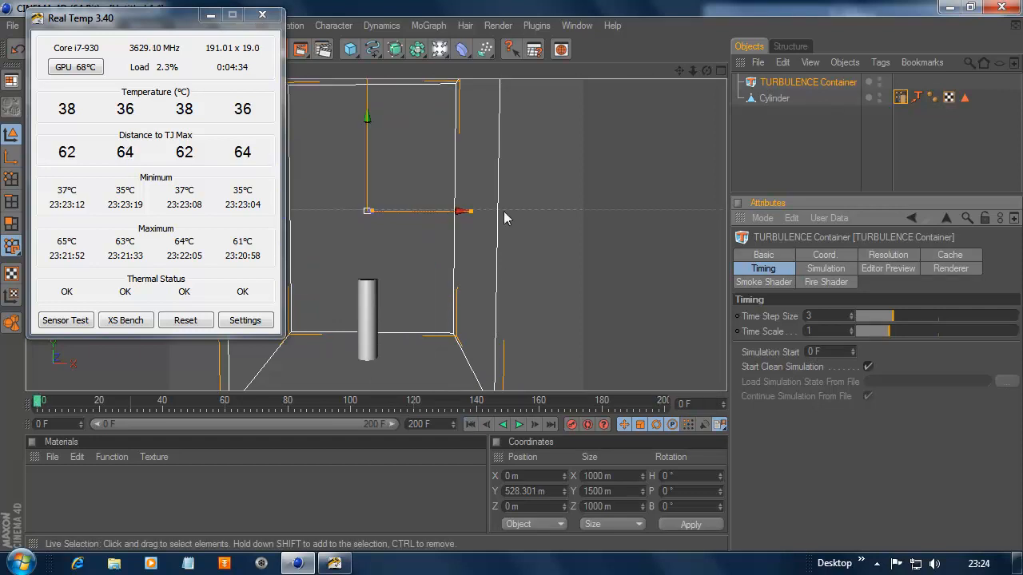
click(264, 14)
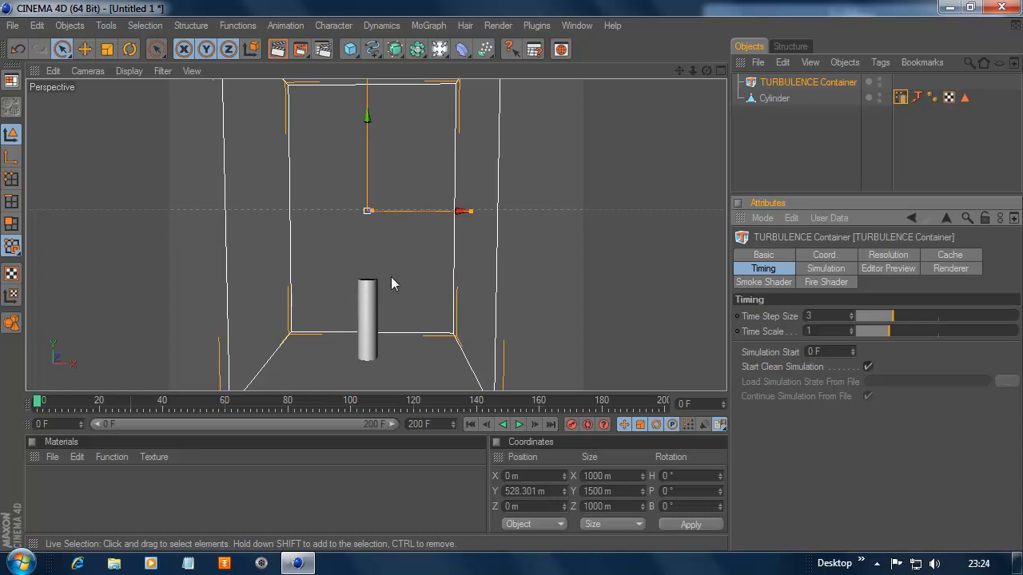
Step: Temporarily disable the cylinder's Point Cache tag and play the animation to compare the smoke without cached bending, then rewind and re-enable it
click(916, 97)
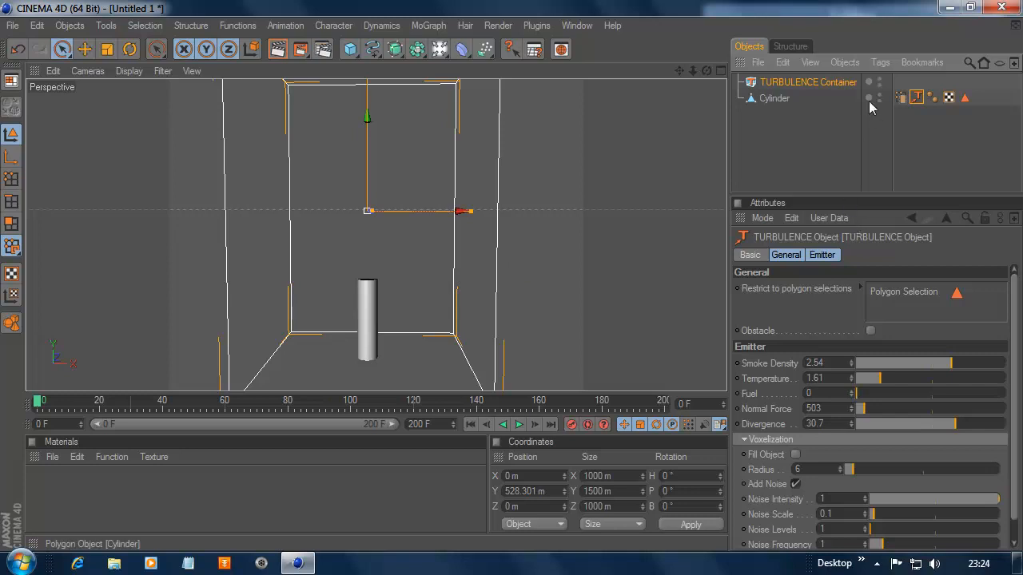
click(901, 98)
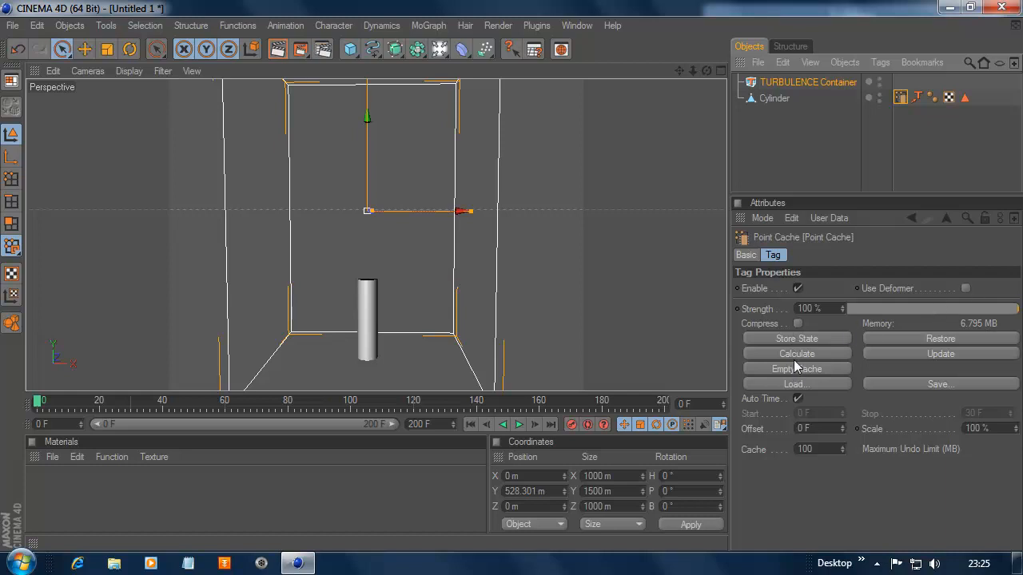
click(797, 288)
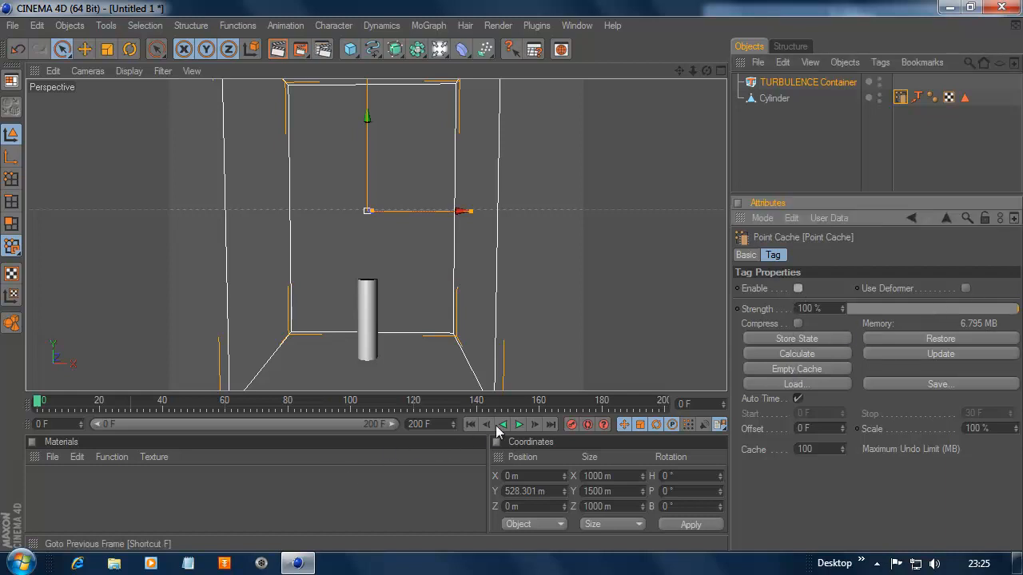
click(517, 425)
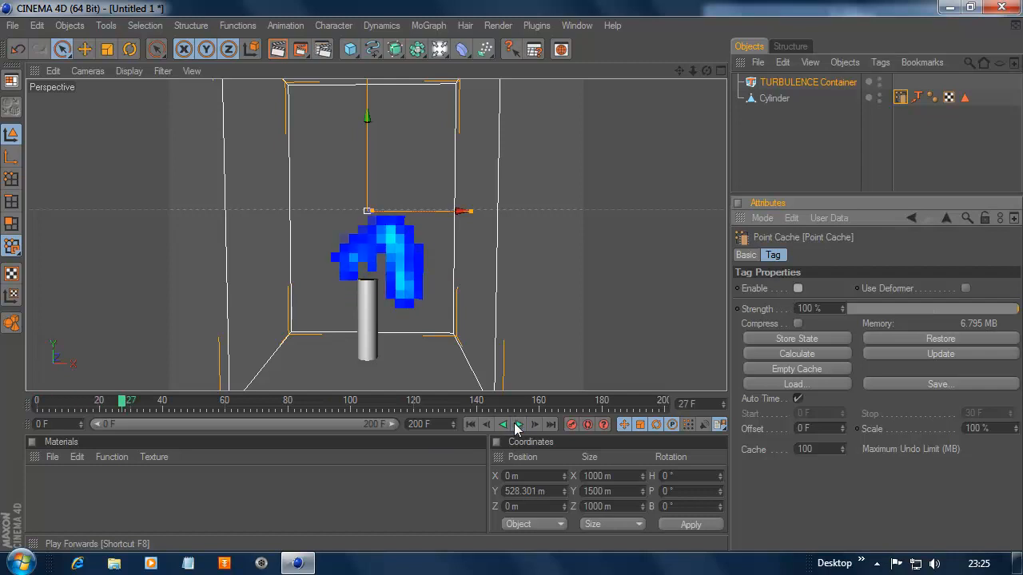
click(470, 425)
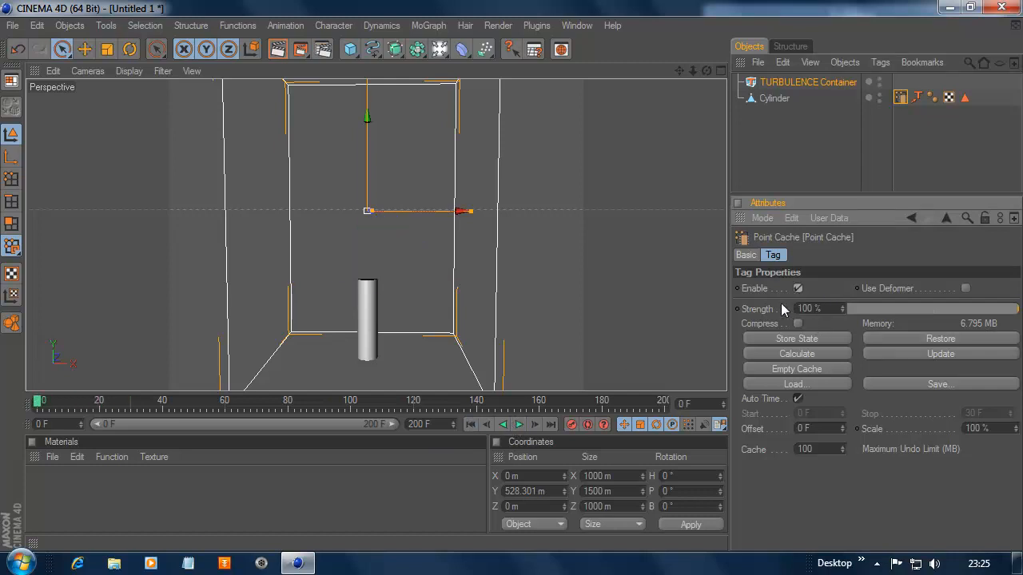
Step: Play the animation several times from frame 0 with the Point Cache enabled to check the smoke against the bending cylinder, and rewind it
click(517, 425)
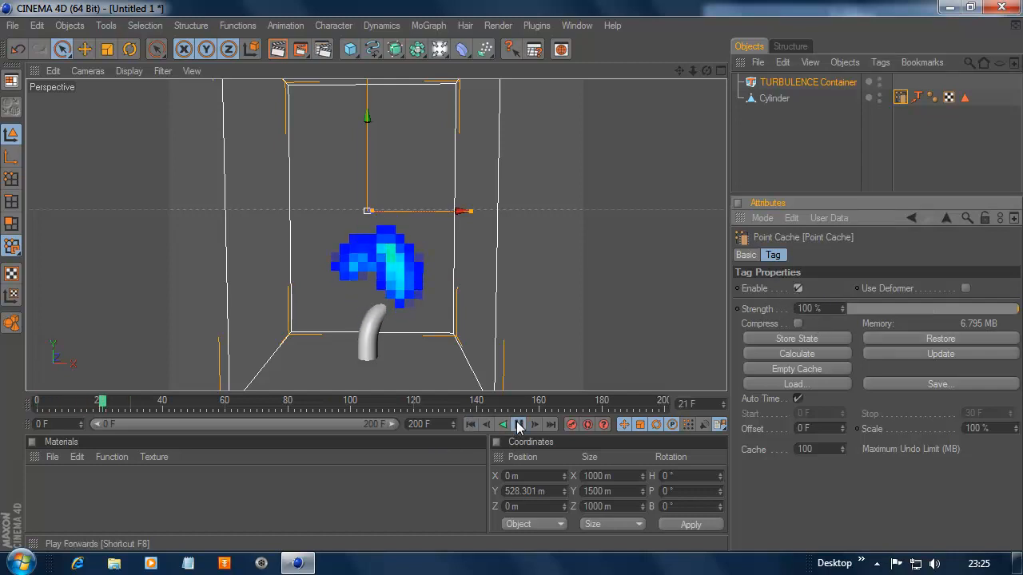
click(517, 425)
click(472, 425)
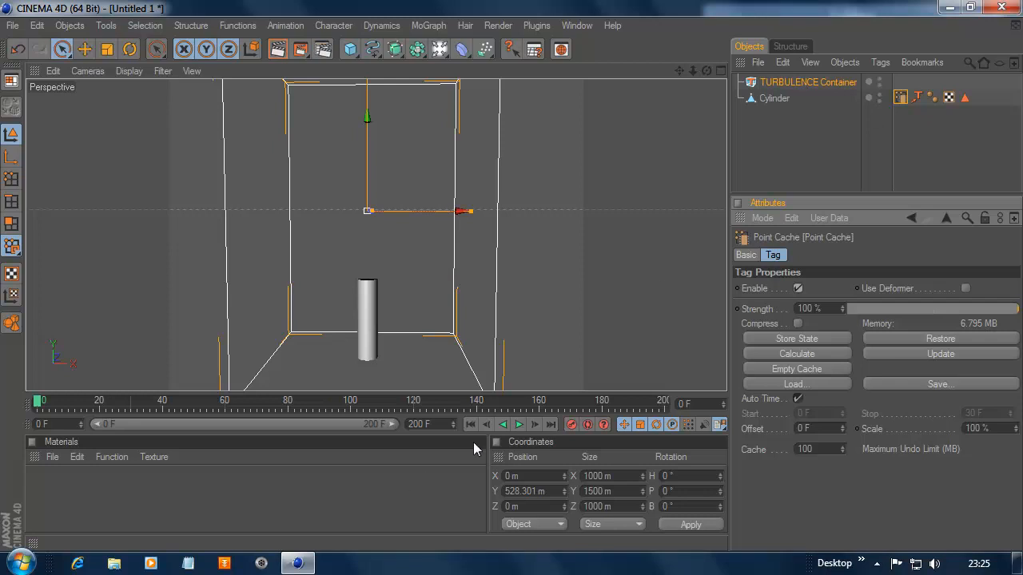
click(520, 425)
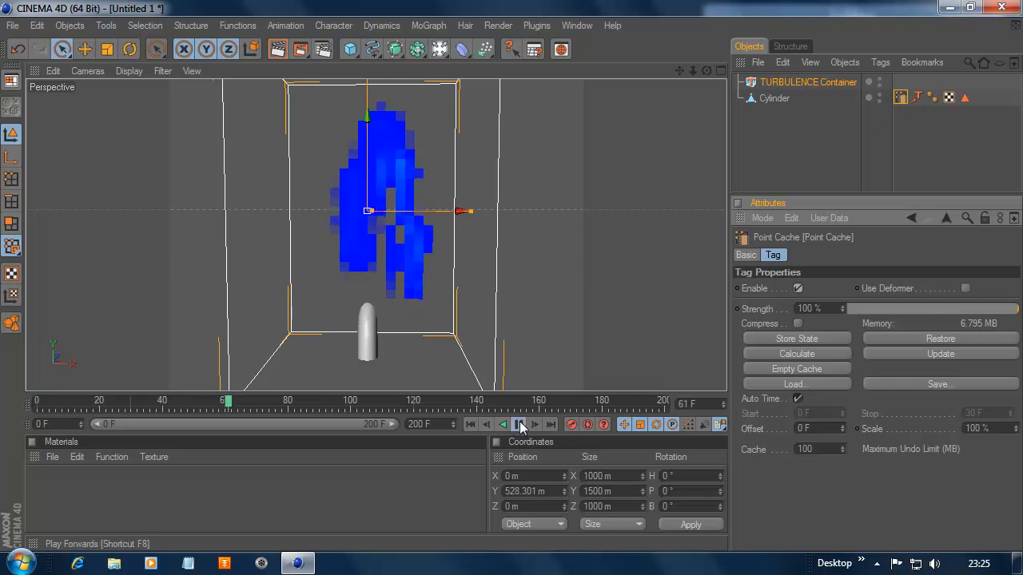
click(519, 425)
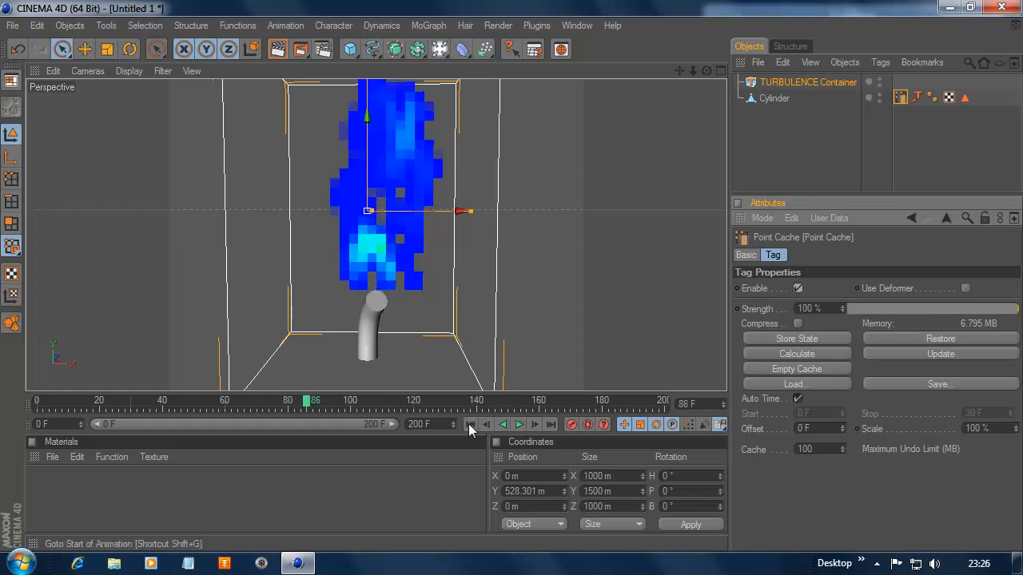
click(469, 424)
click(518, 425)
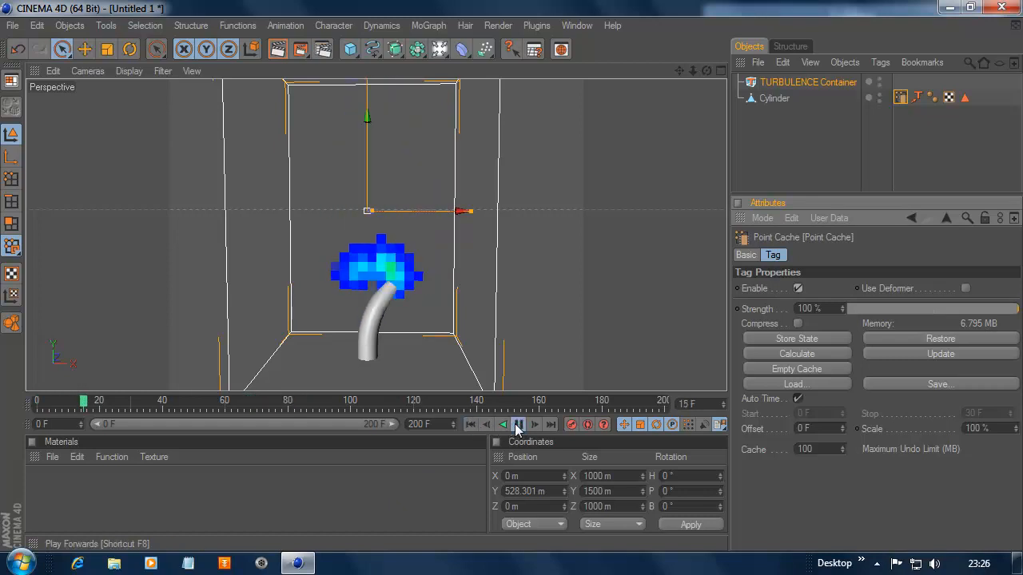
click(517, 425)
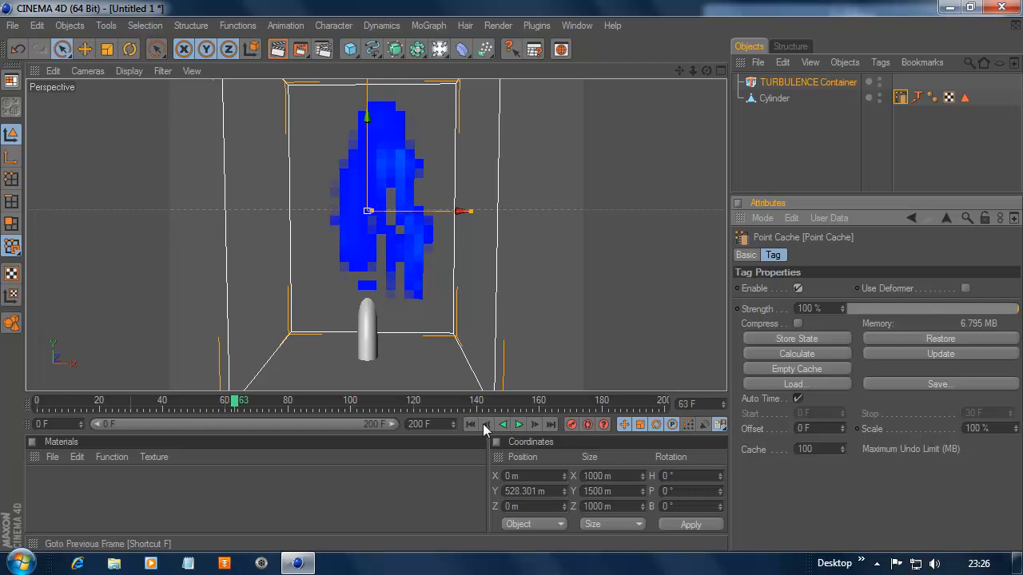
click(471, 424)
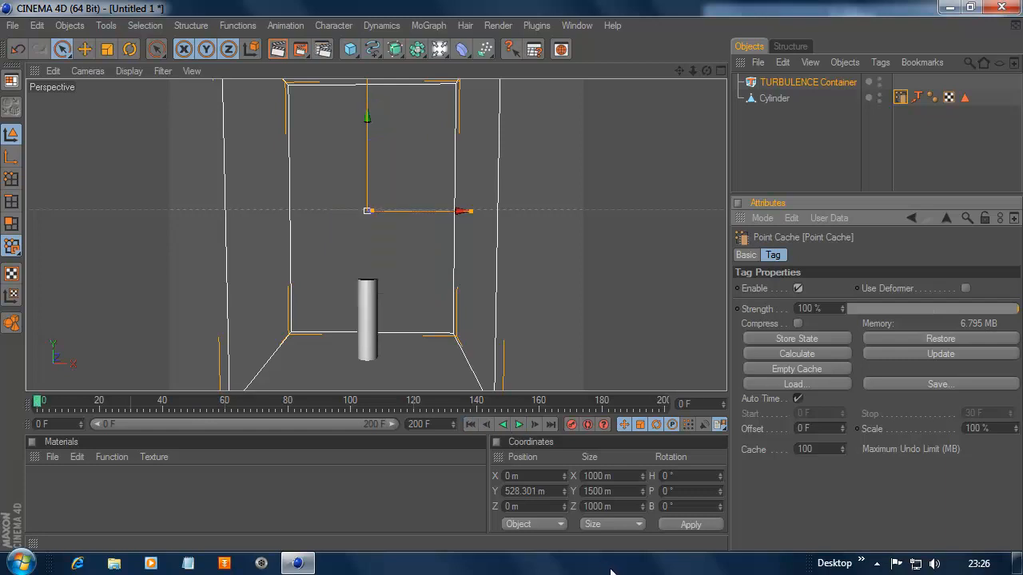